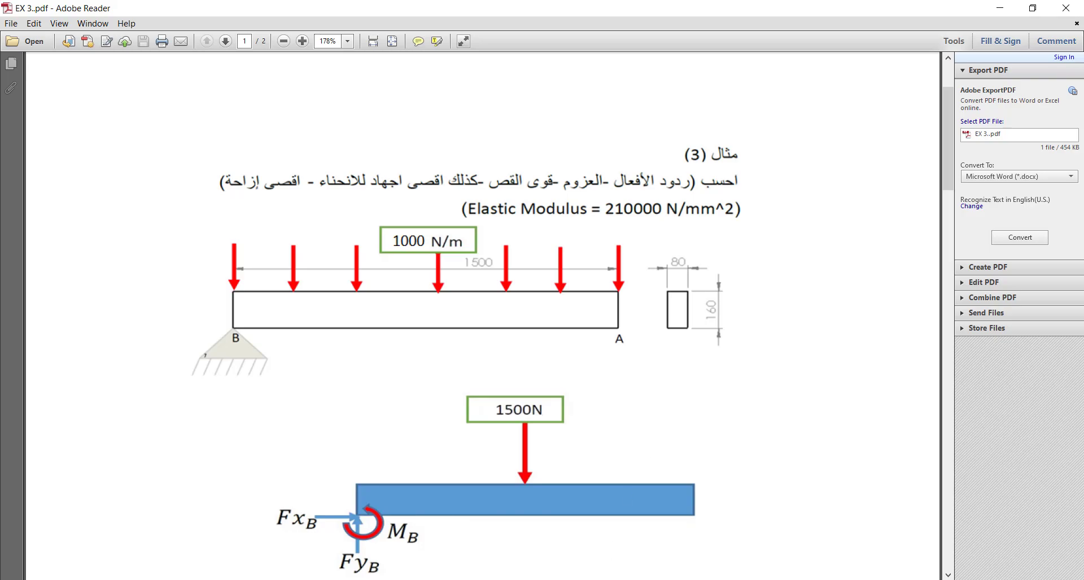
Switch from the EX 3 beam PDF to the YouTube static analysis tutorial in Chrome
click(669, 575)
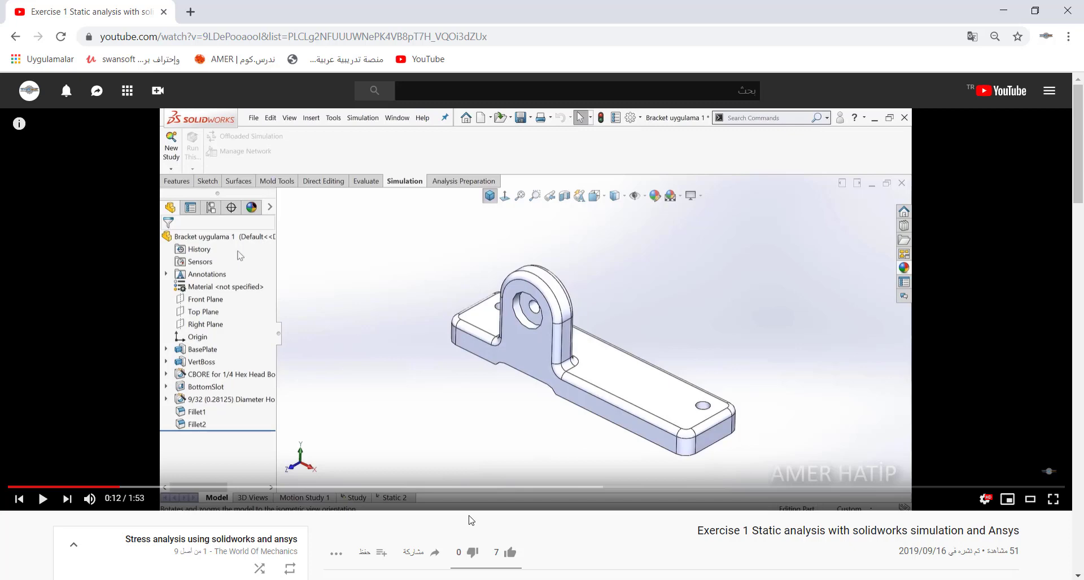
Skip the Exercise 1 video ahead to its ANSYS stress result
scroll(472, 520, down, 1)
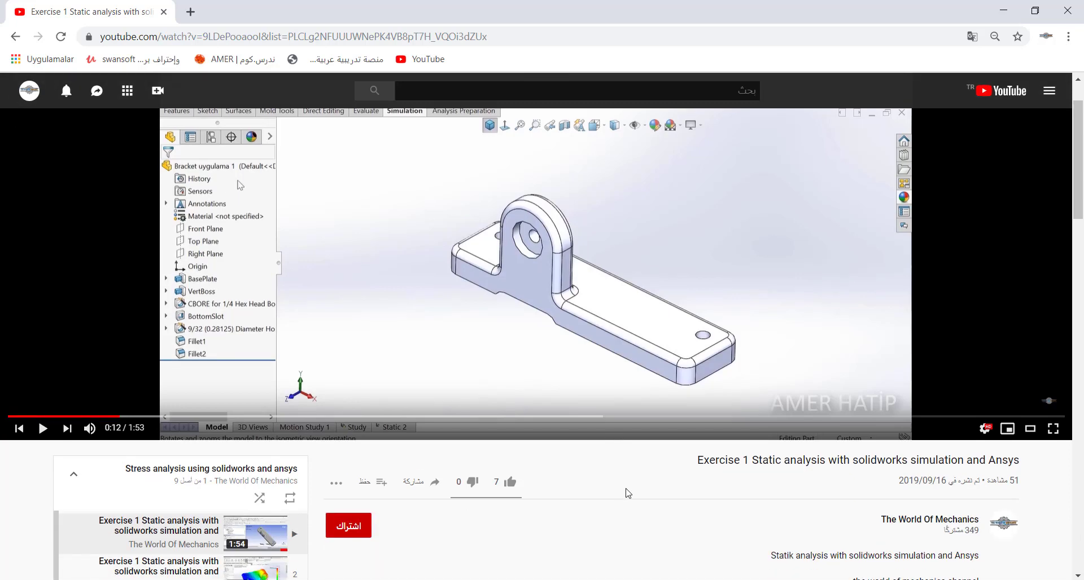
scroll(621, 494, up, 1)
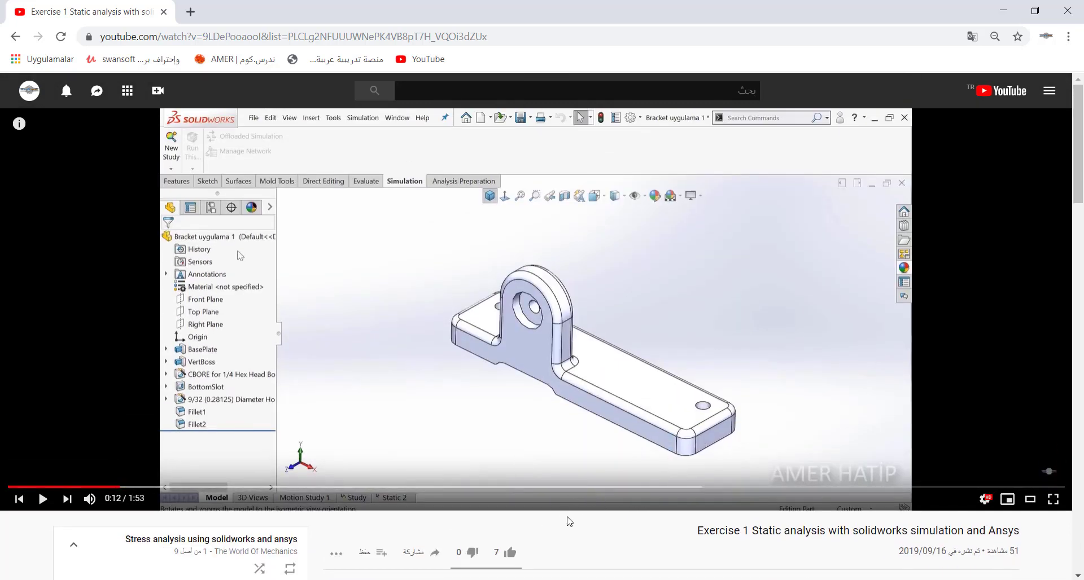
scroll(550, 522, down, 1)
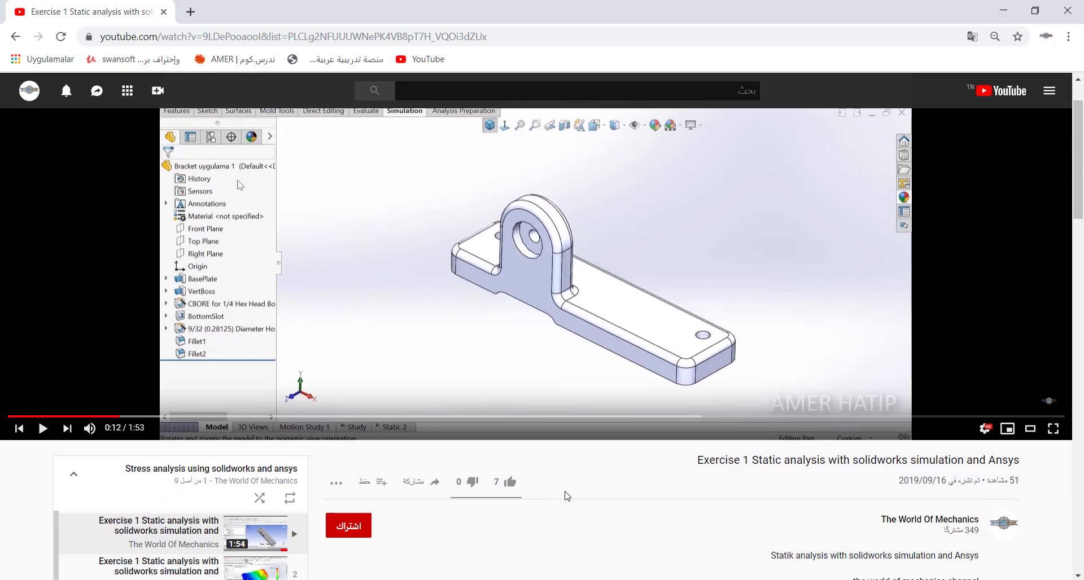
scroll(563, 491, down, 1)
scroll(250, 435, up, 2)
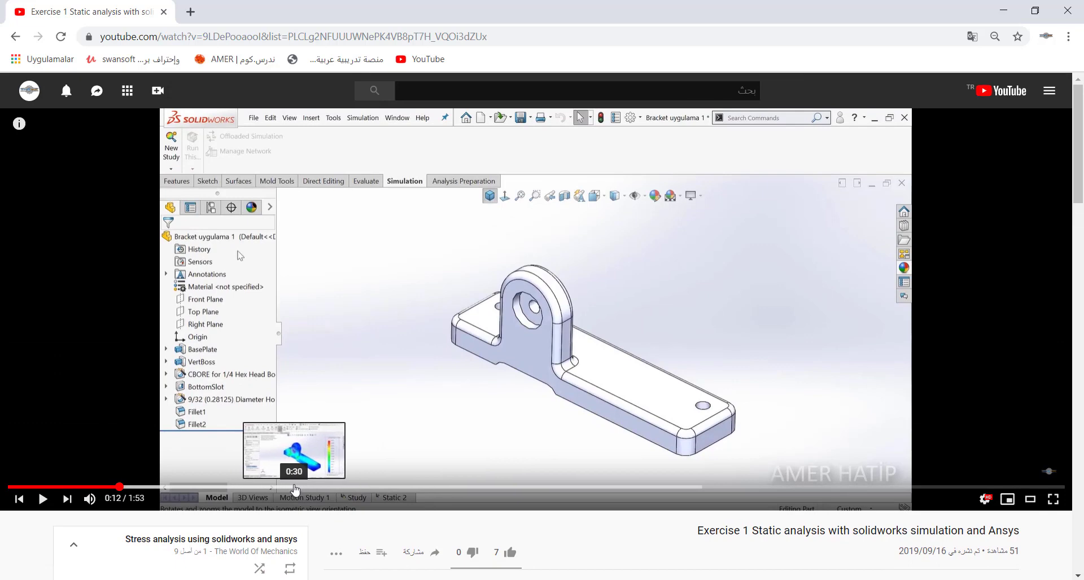
click(294, 486)
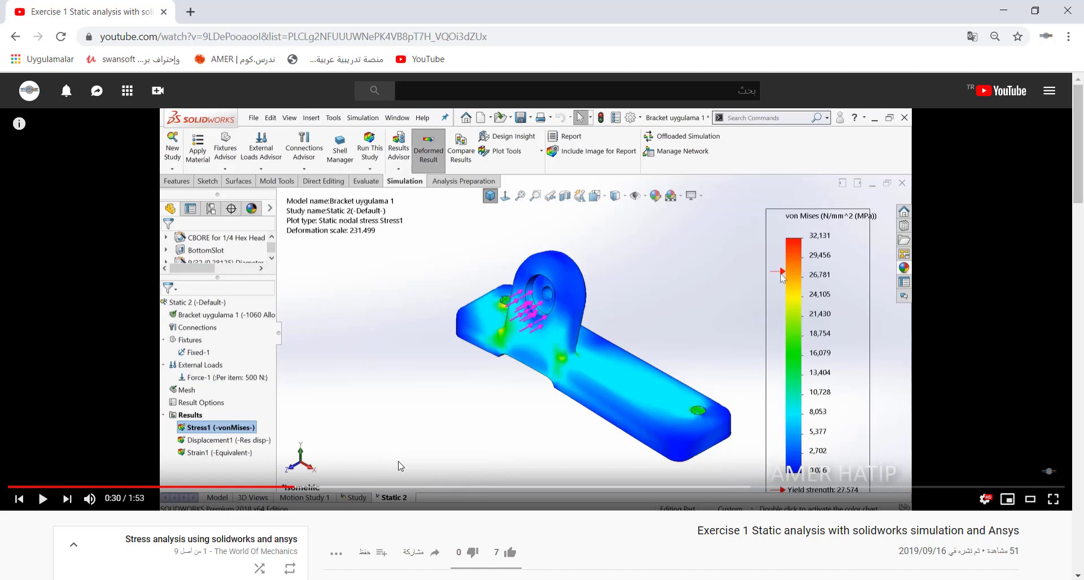
click(597, 487)
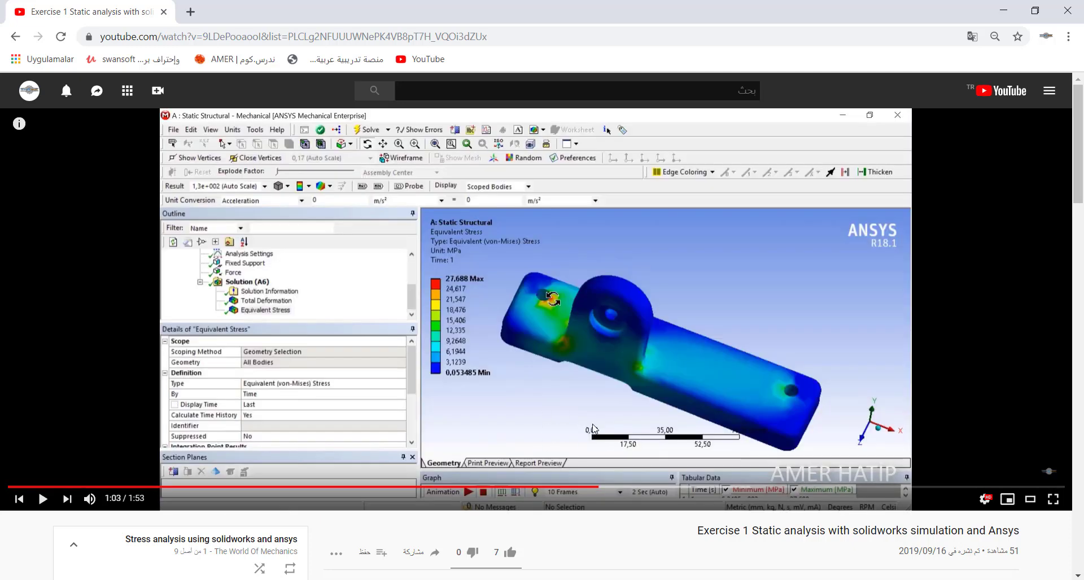
Start the sixth playlist video, the Exercise 5 150 N wrench problem
scroll(318, 431, down, 4)
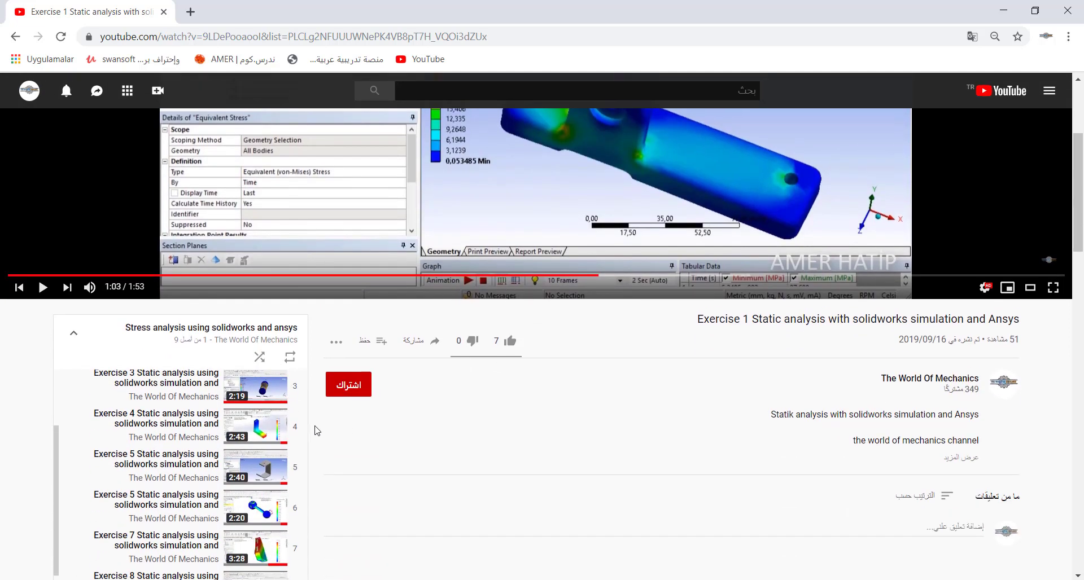
scroll(516, 447, up, 4)
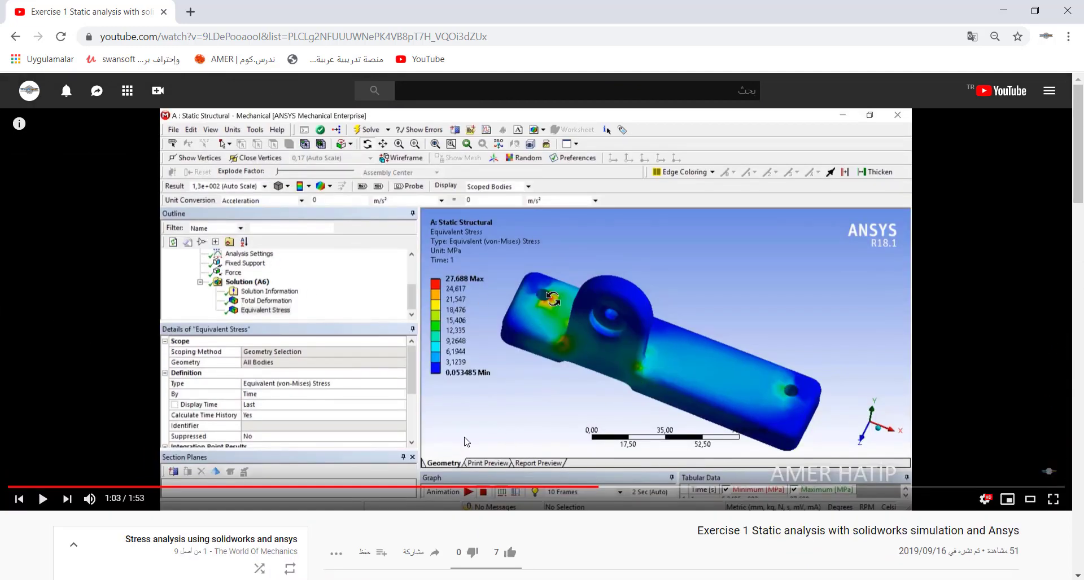
scroll(305, 497, down, 4)
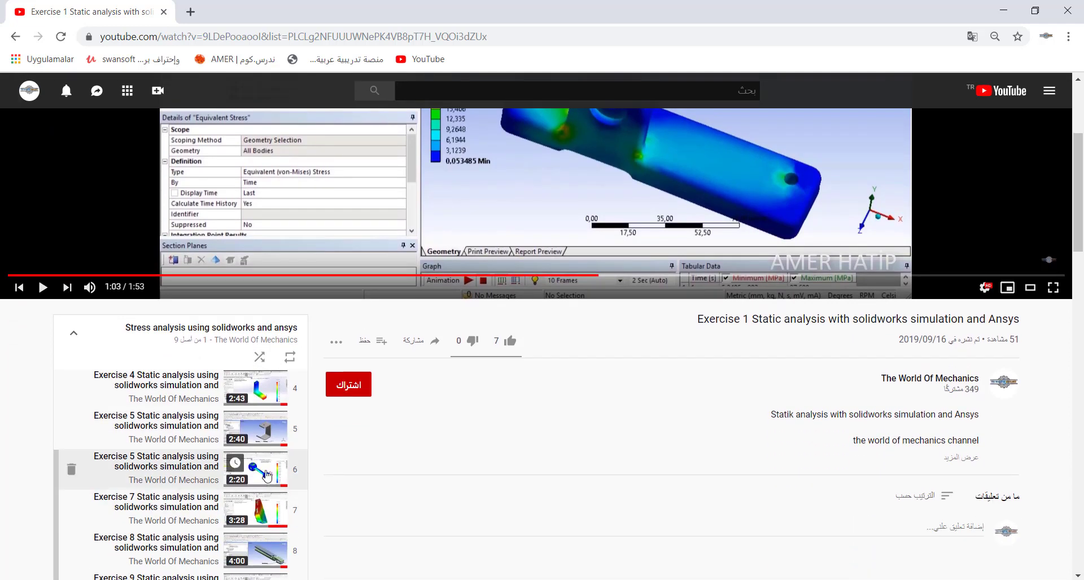
click(268, 476)
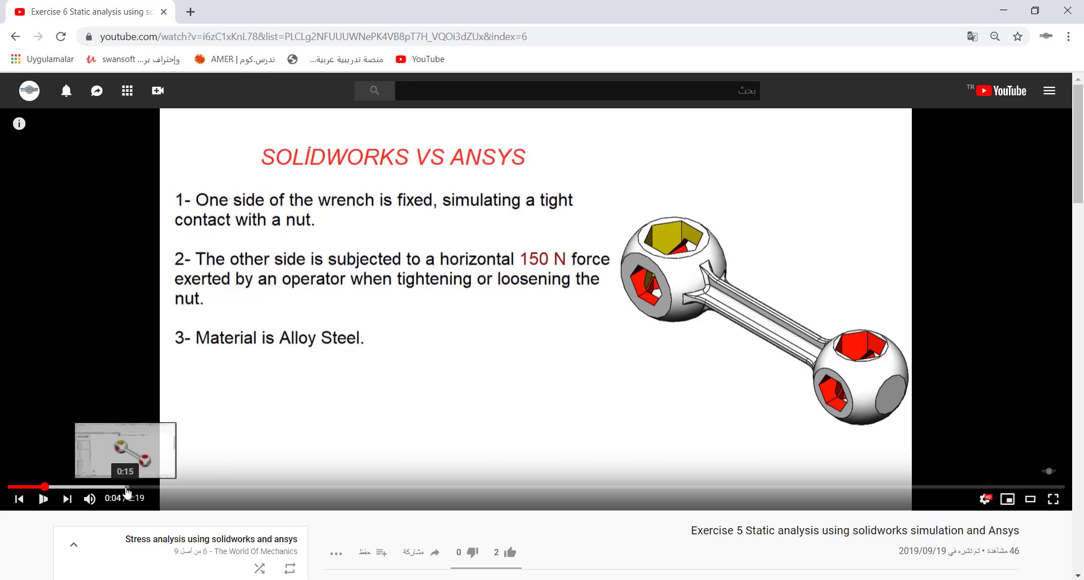
Skim the wrench video to its ANSYS equivalent stress result and pause it
click(124, 486)
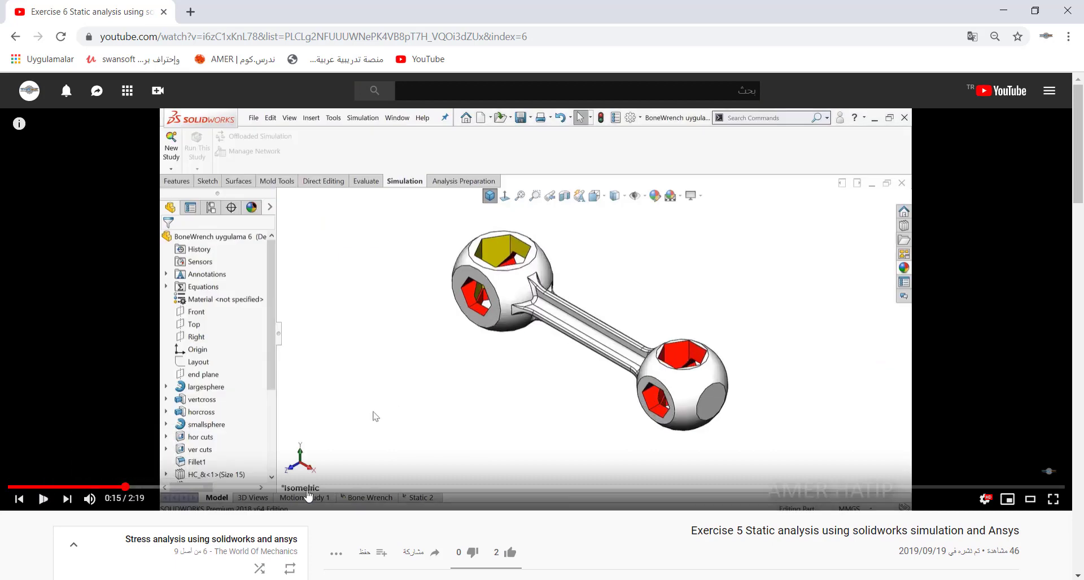
click(372, 434)
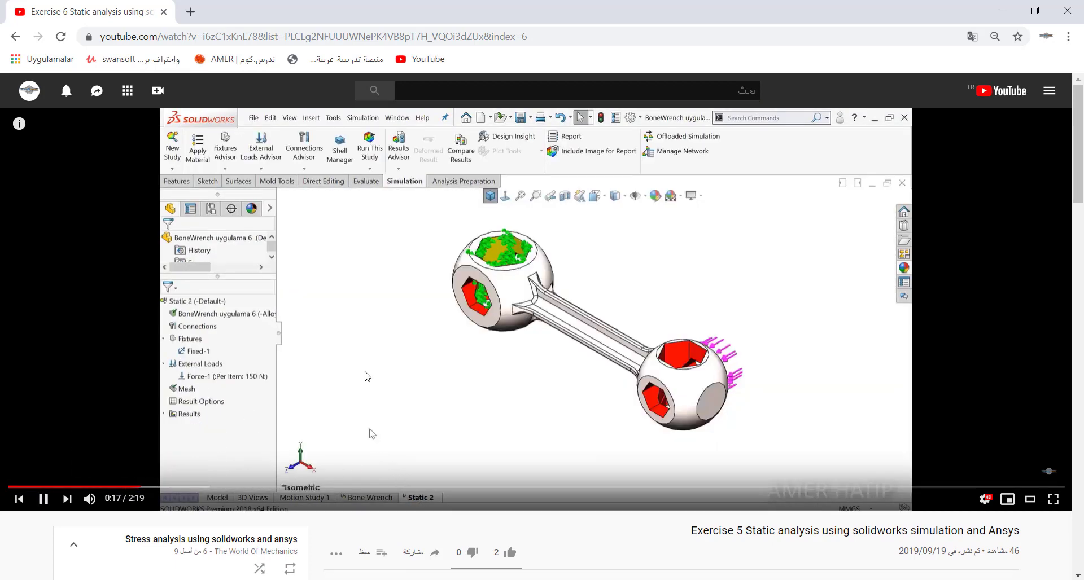
click(182, 487)
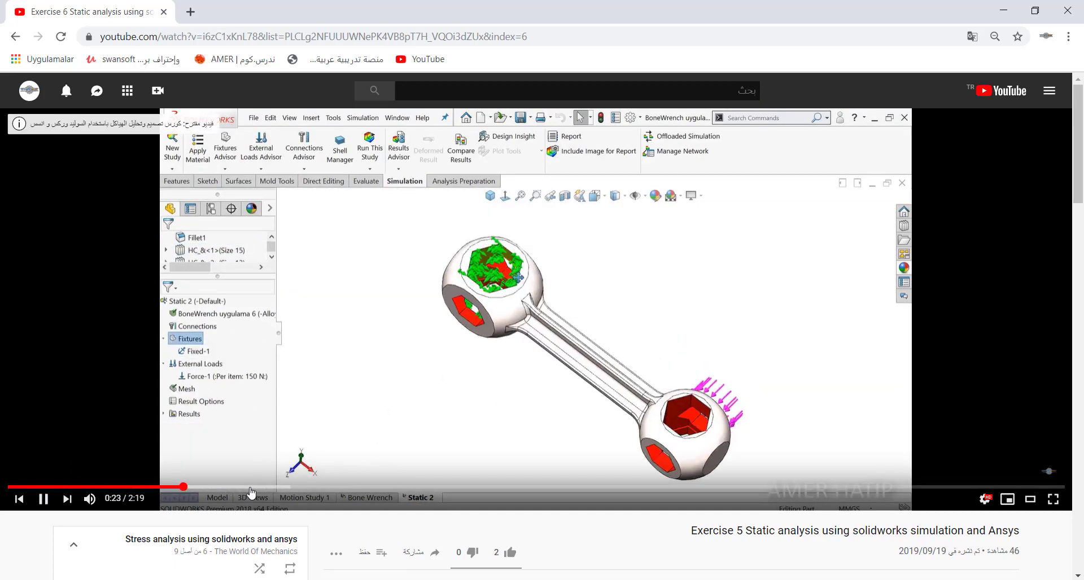
click(296, 487)
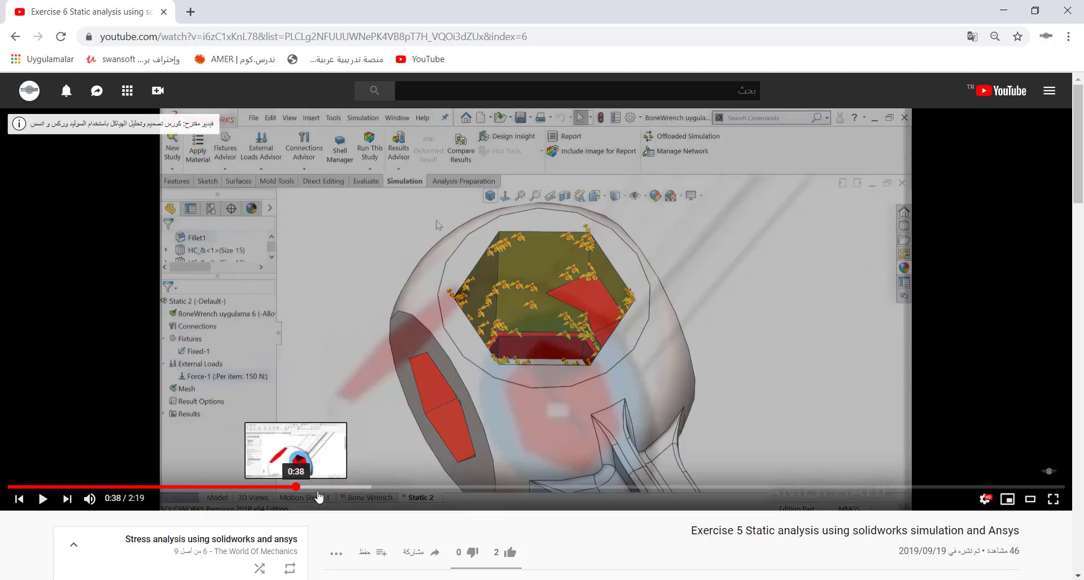
drag(319, 497, 597, 494)
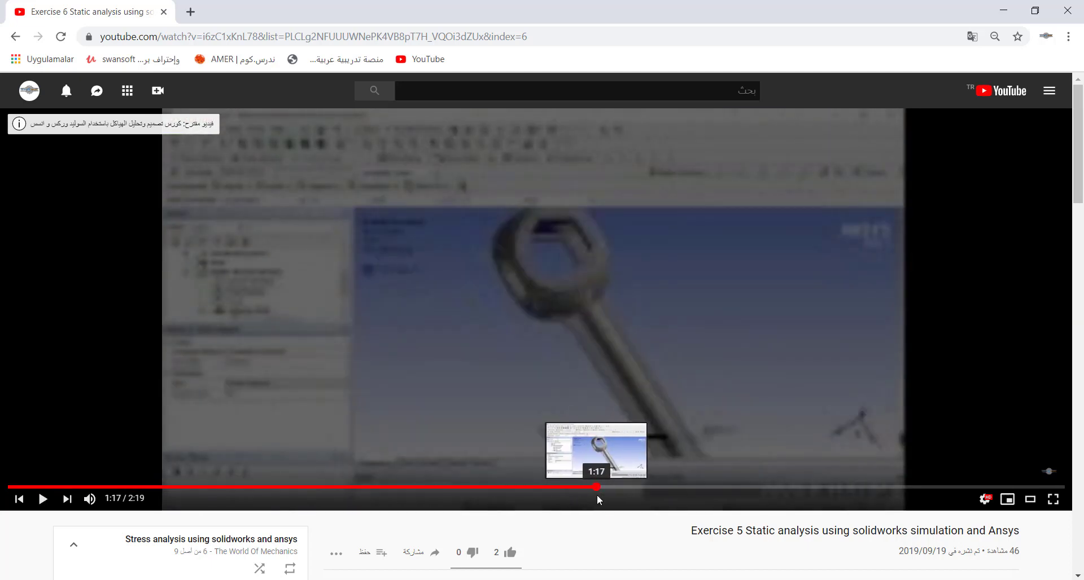
click(581, 405)
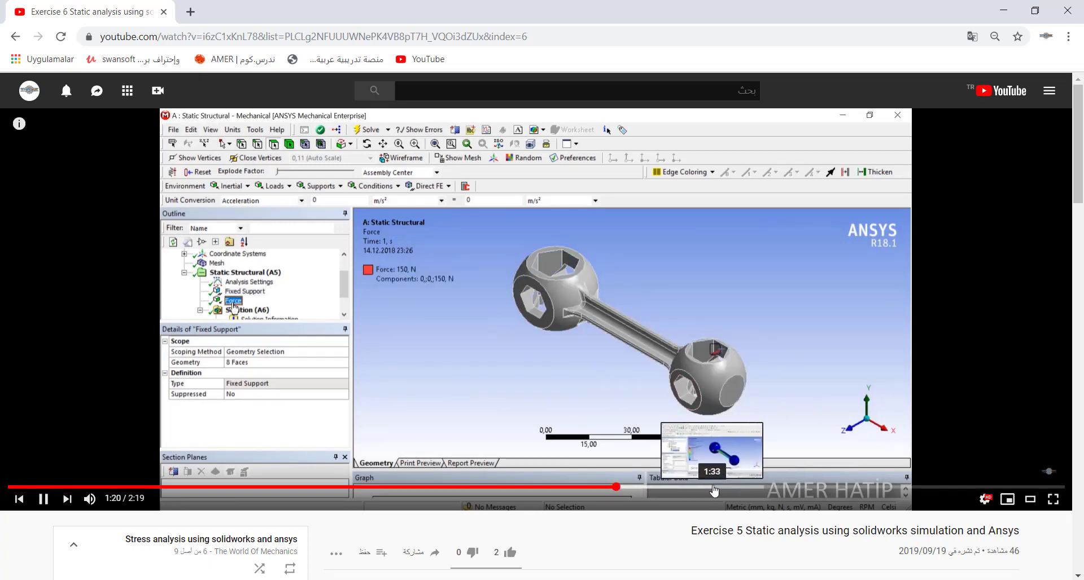
click(716, 488)
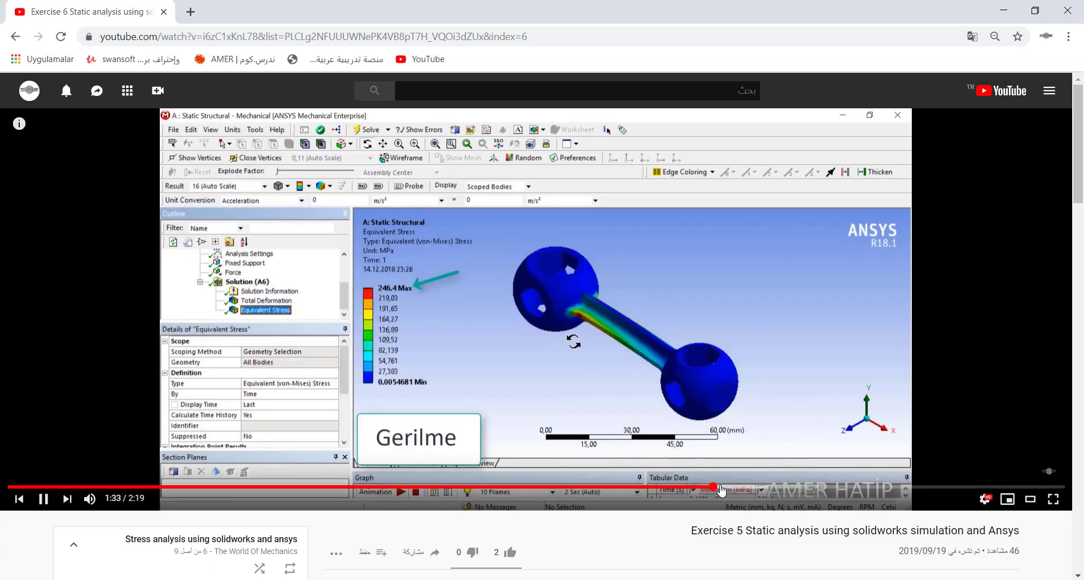
key(space)
Open the Exercise 8 pliers video and pause on its ANSYS fixed-support setup
scroll(270, 470, down, 5)
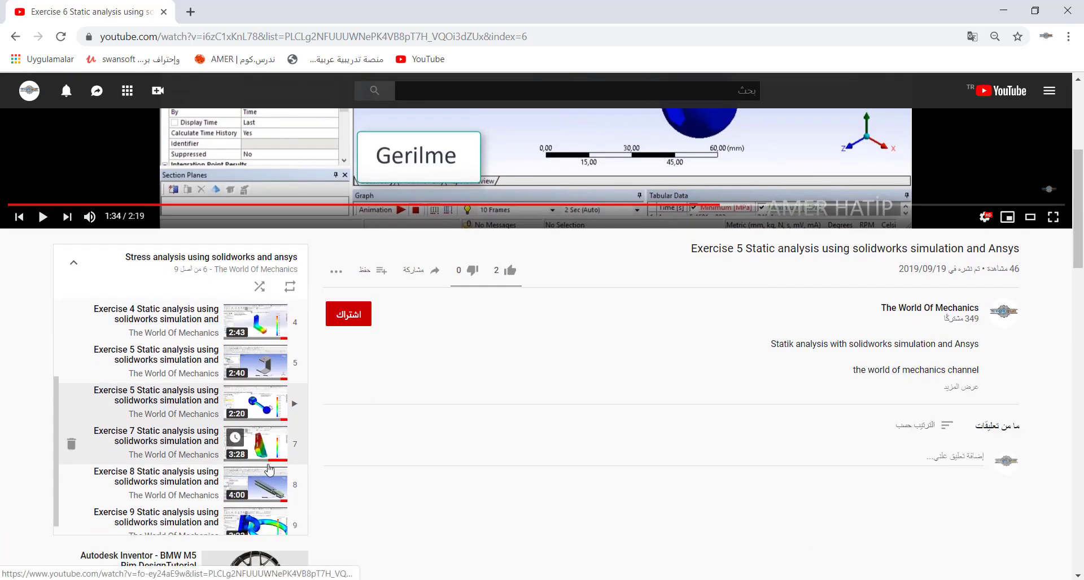
click(269, 470)
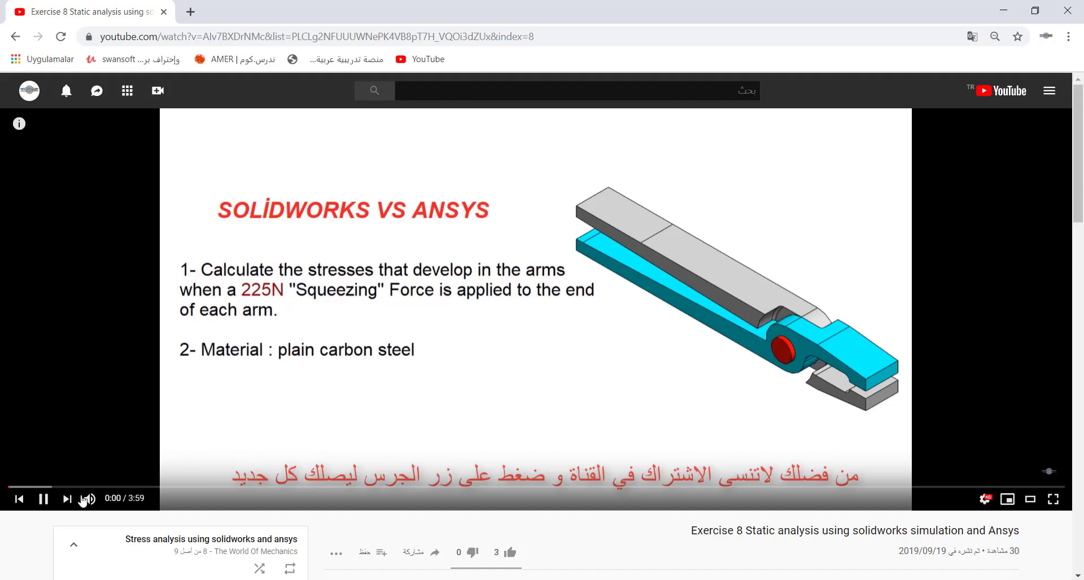
click(100, 487)
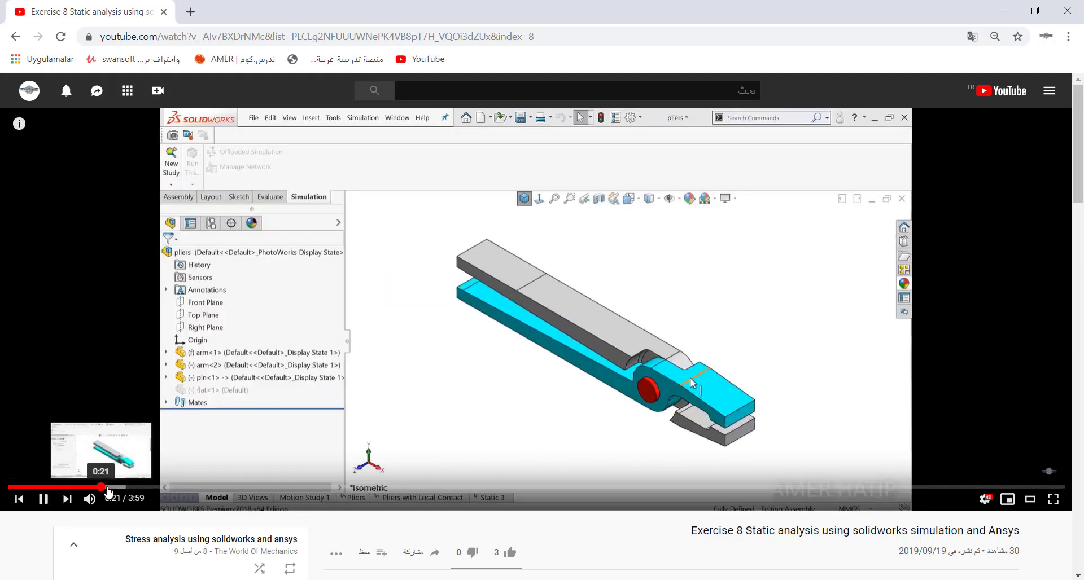
click(260, 487)
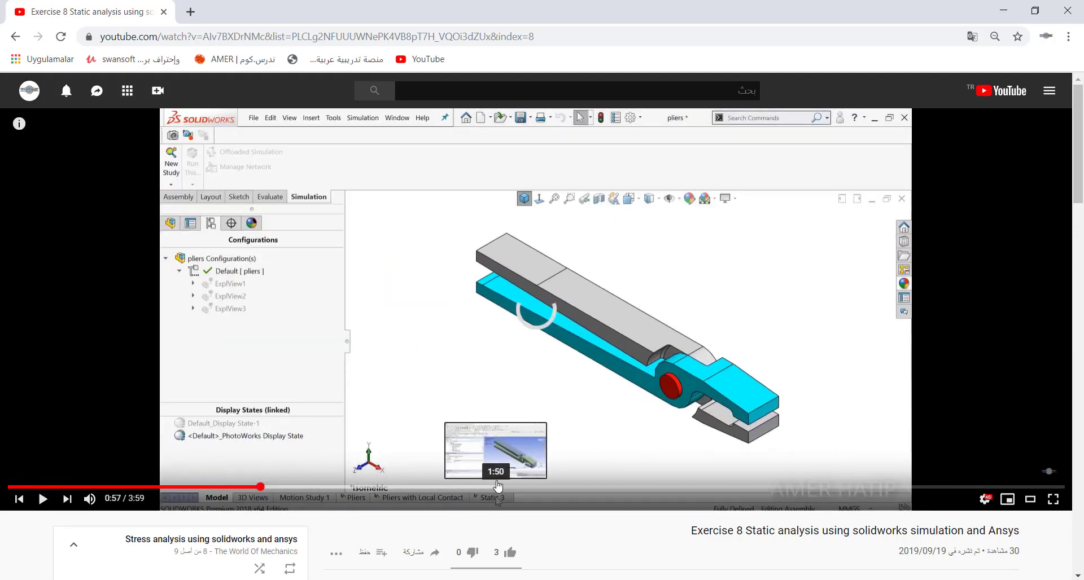
click(497, 486)
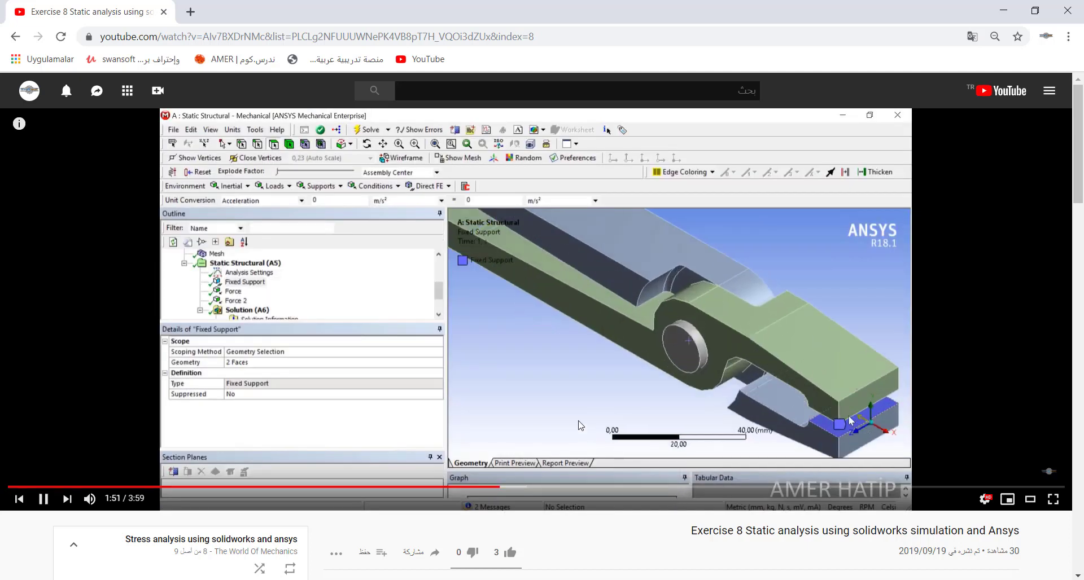
click(581, 427)
Close Chrome, add a Static Structural system from the Toolbox, and edit its Engineering Data
click(1067, 11)
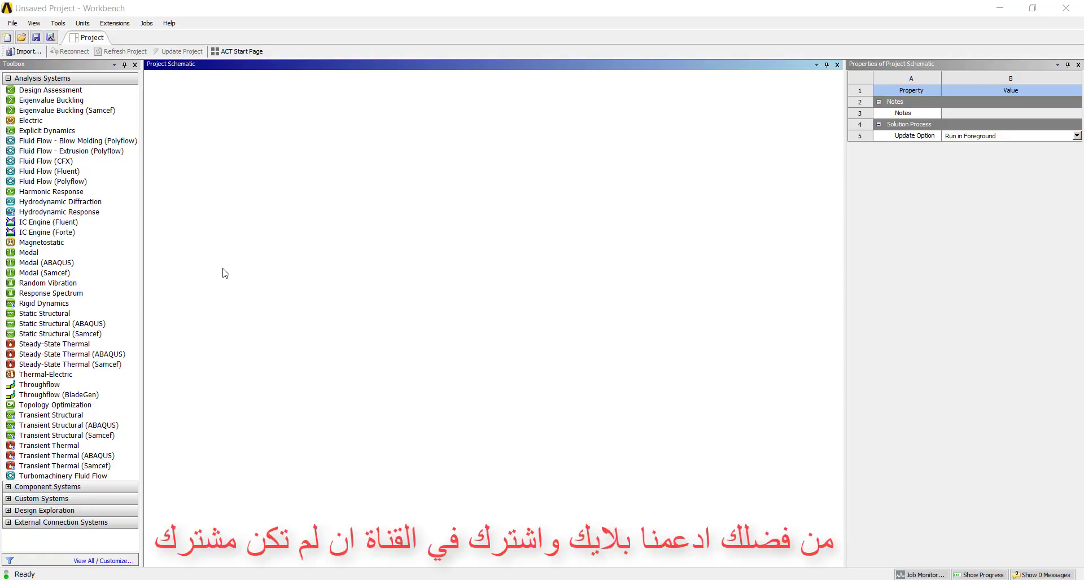
double_click(72, 316)
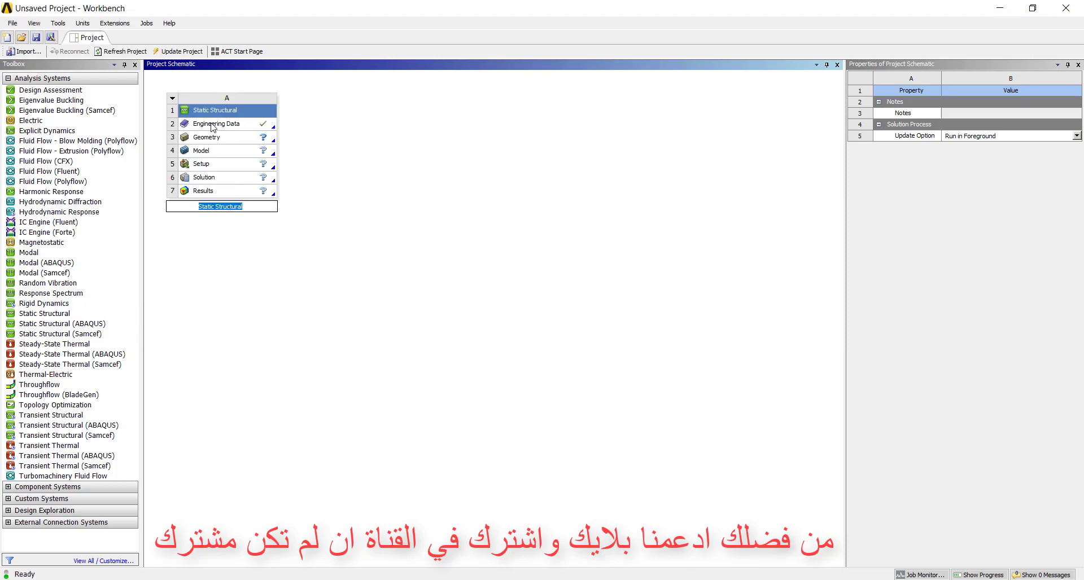
click(211, 123)
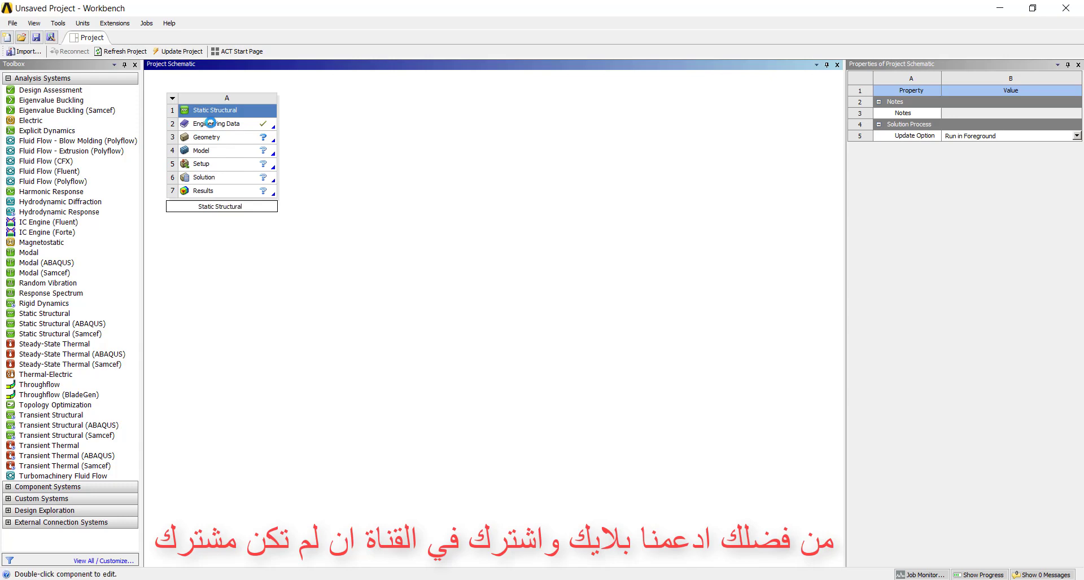
right_click(213, 128)
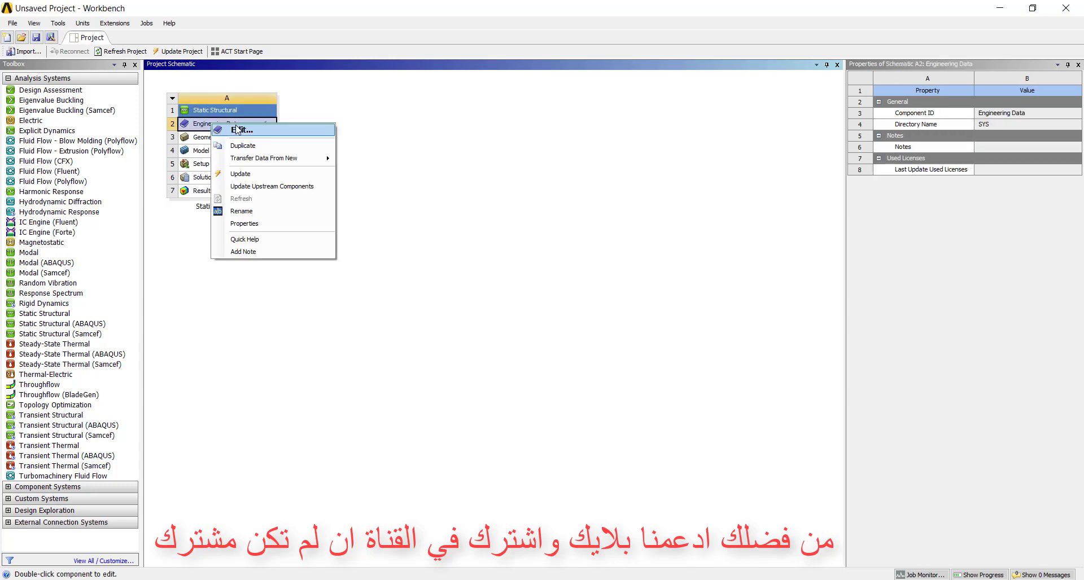
click(238, 128)
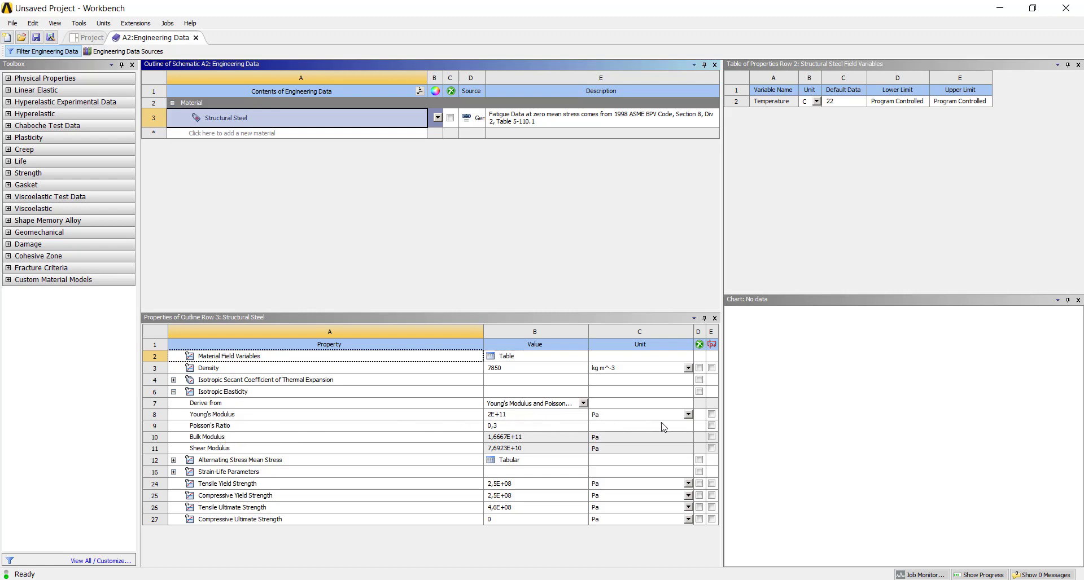
Set Structural Steel's Young's Modulus to 2.1E+05 MPa and close Engineering Data
click(689, 416)
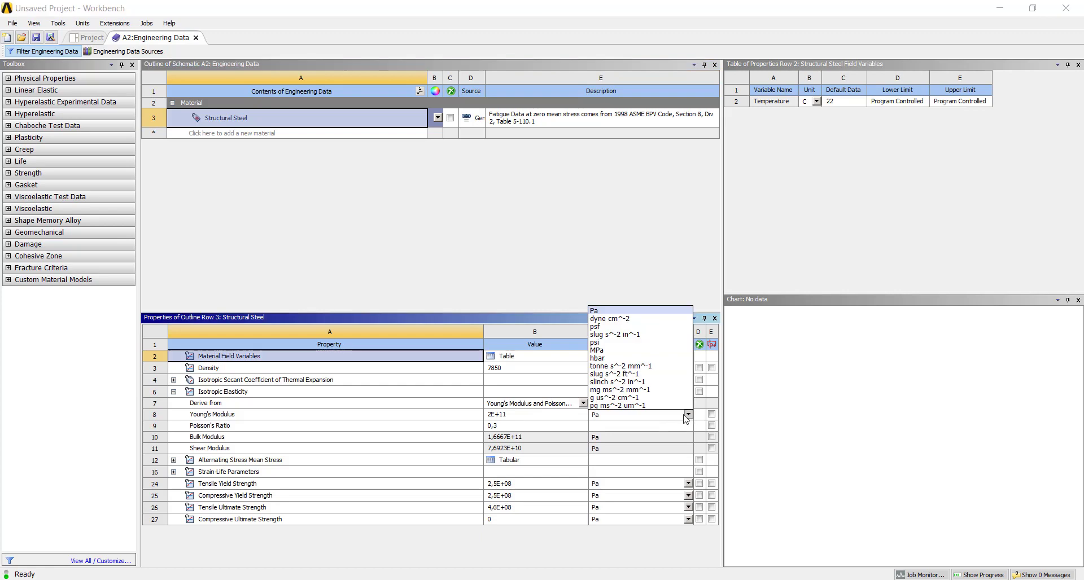
click(607, 351)
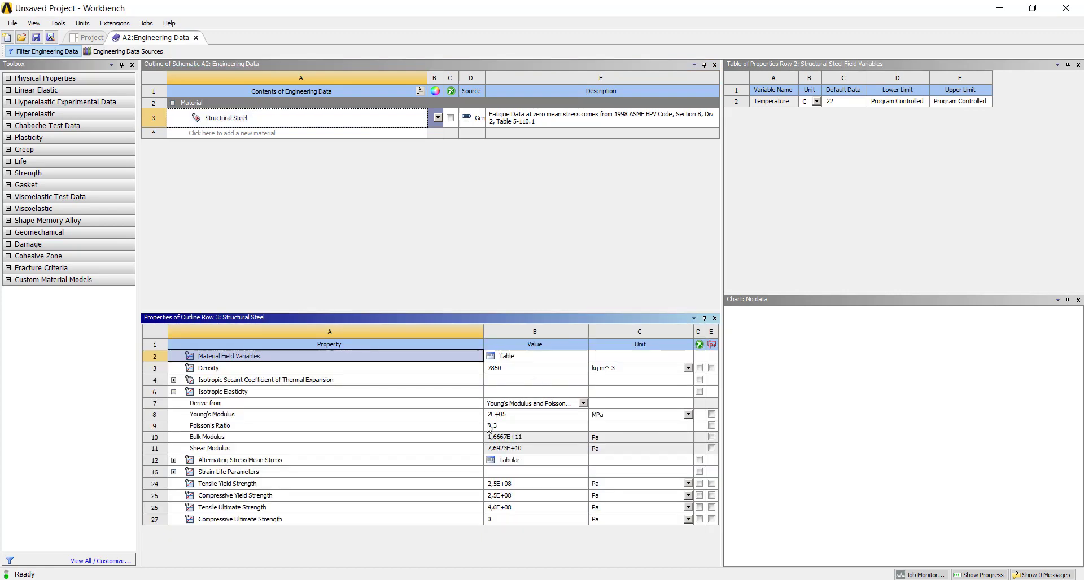
click(522, 419)
click(522, 418)
text(21)
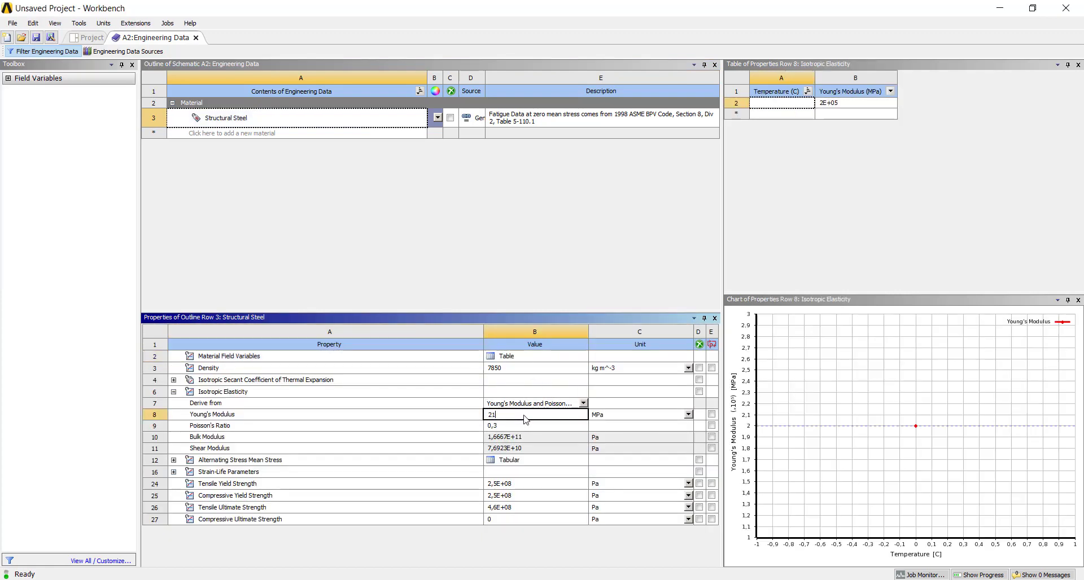
text(0000)
click(418, 233)
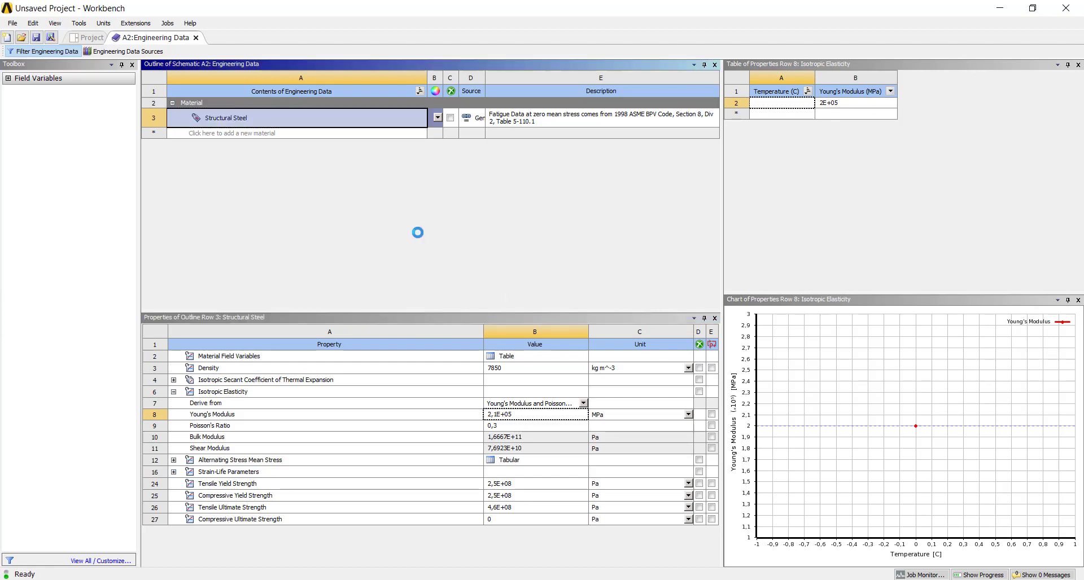
click(196, 38)
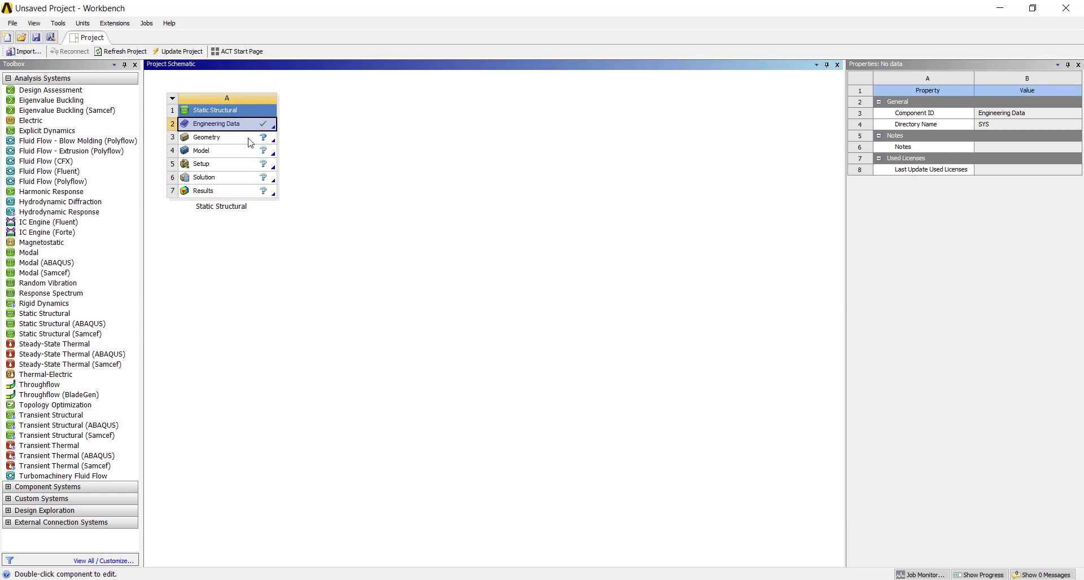
Create a new DesignModeler geometry from the A3 Geometry cell
click(249, 142)
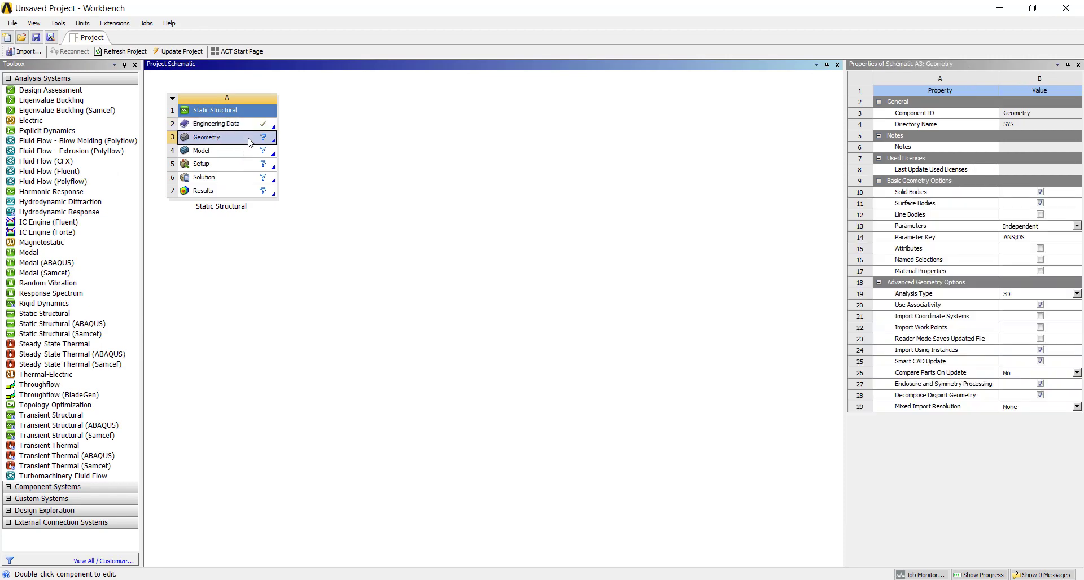
right_click(249, 142)
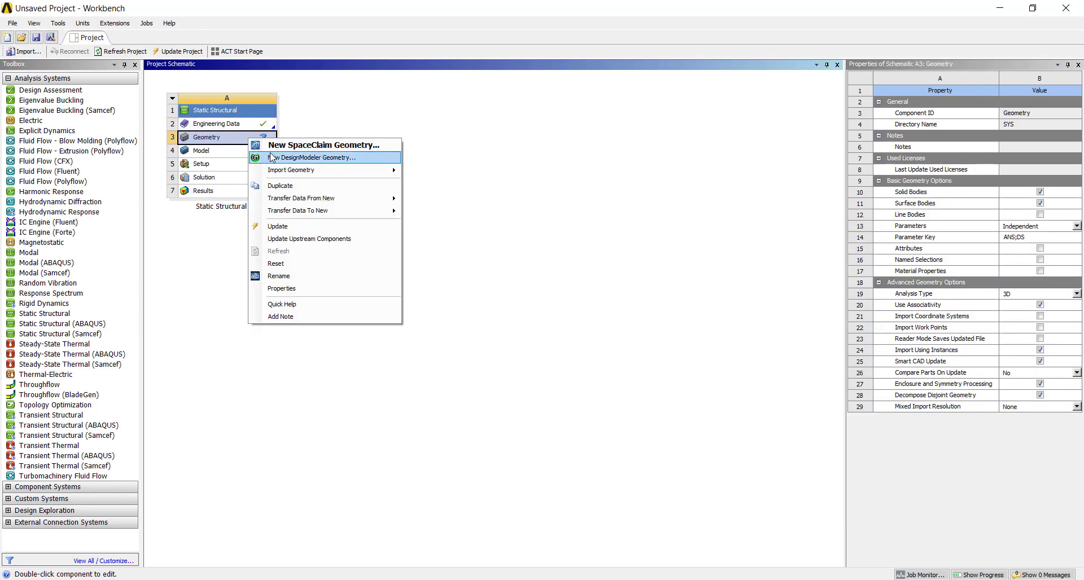
click(346, 159)
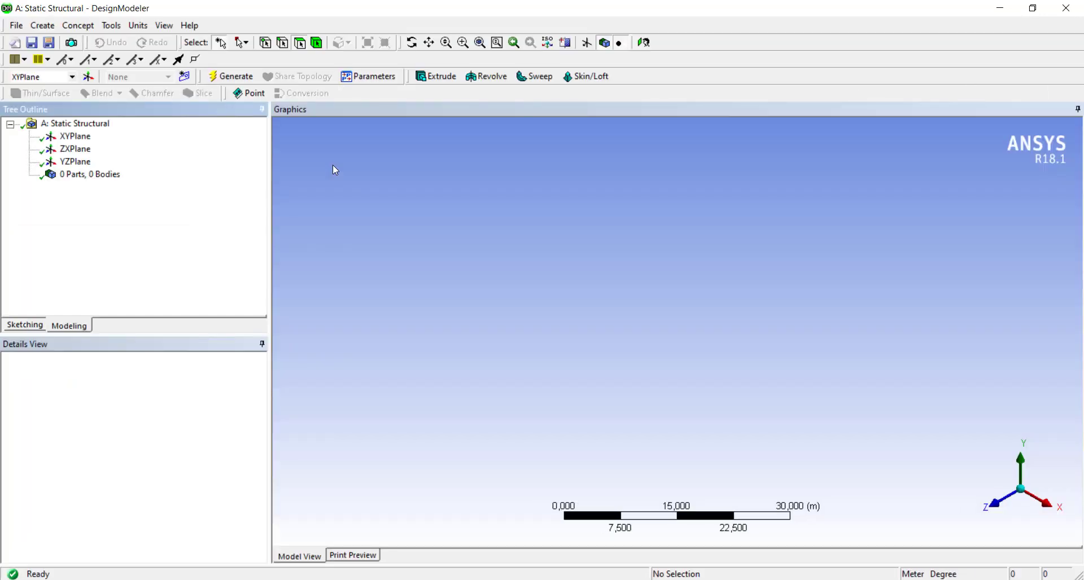
Switch units to millimetres and draw a horizontal line from the origin in an XYPlane sketch
click(138, 27)
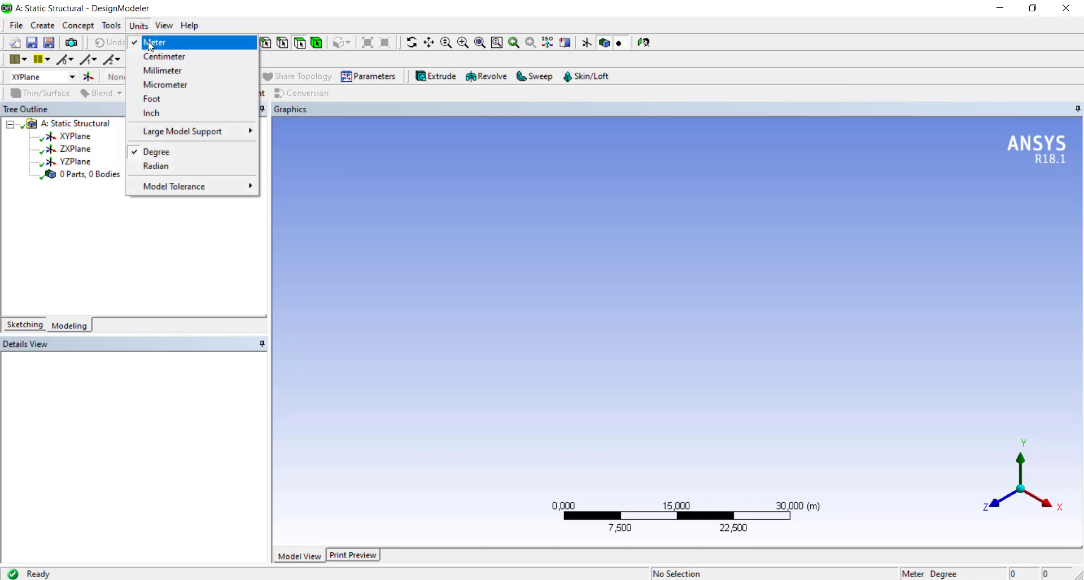
click(163, 73)
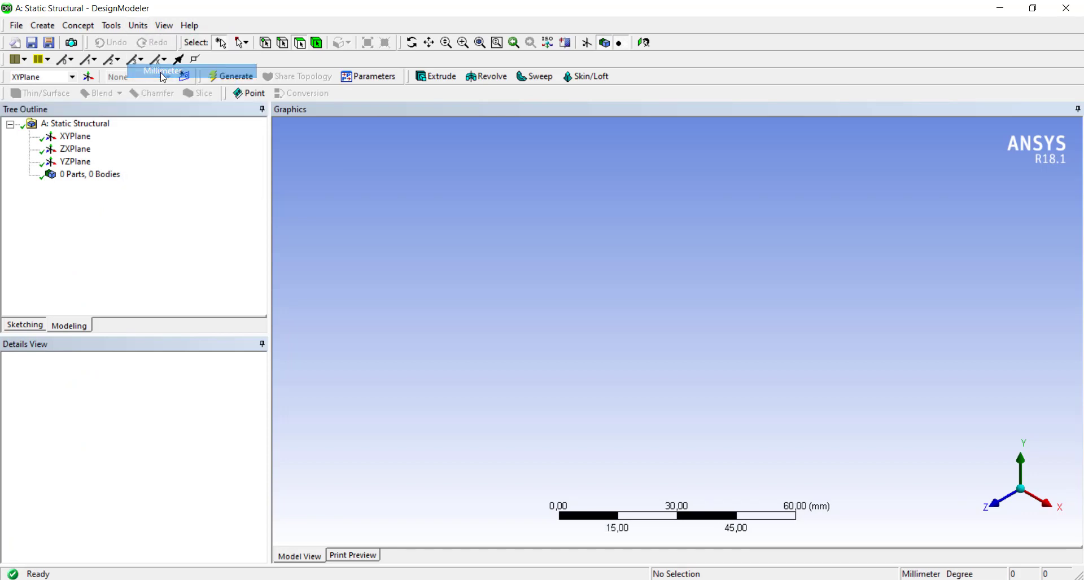
click(68, 136)
click(195, 59)
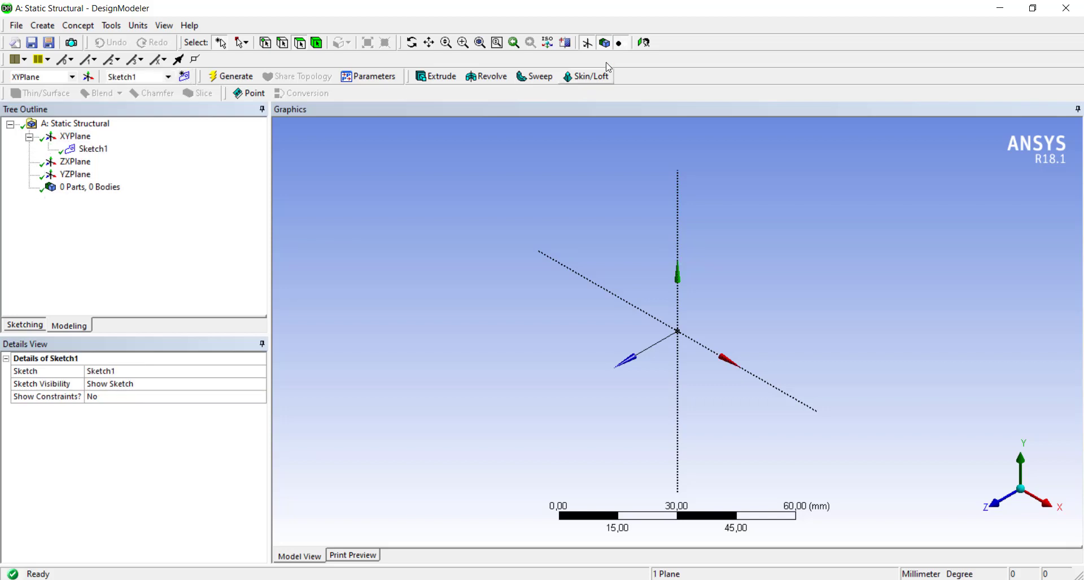
click(648, 47)
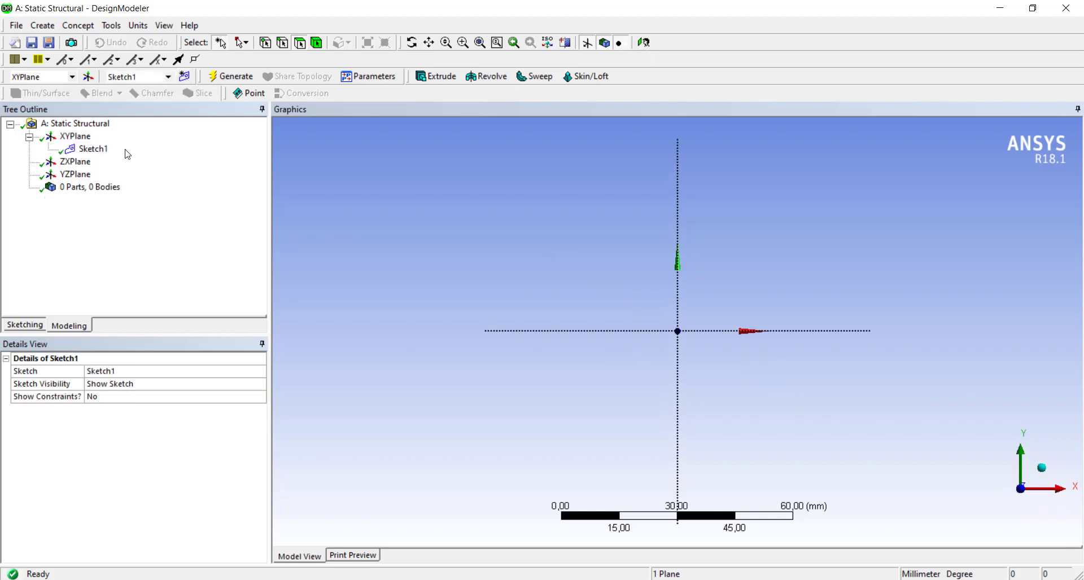
click(35, 325)
click(54, 142)
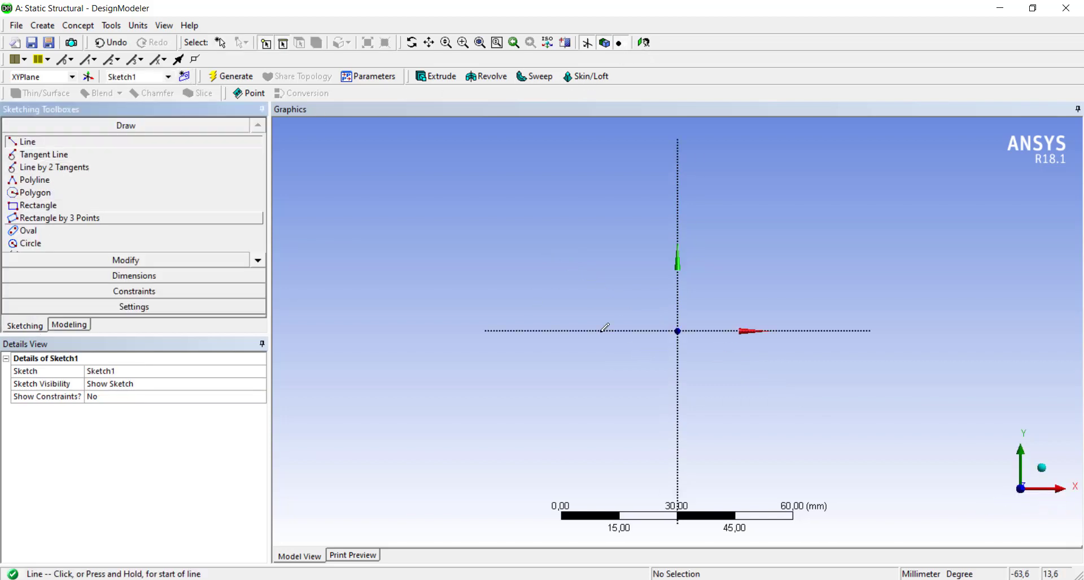
click(678, 332)
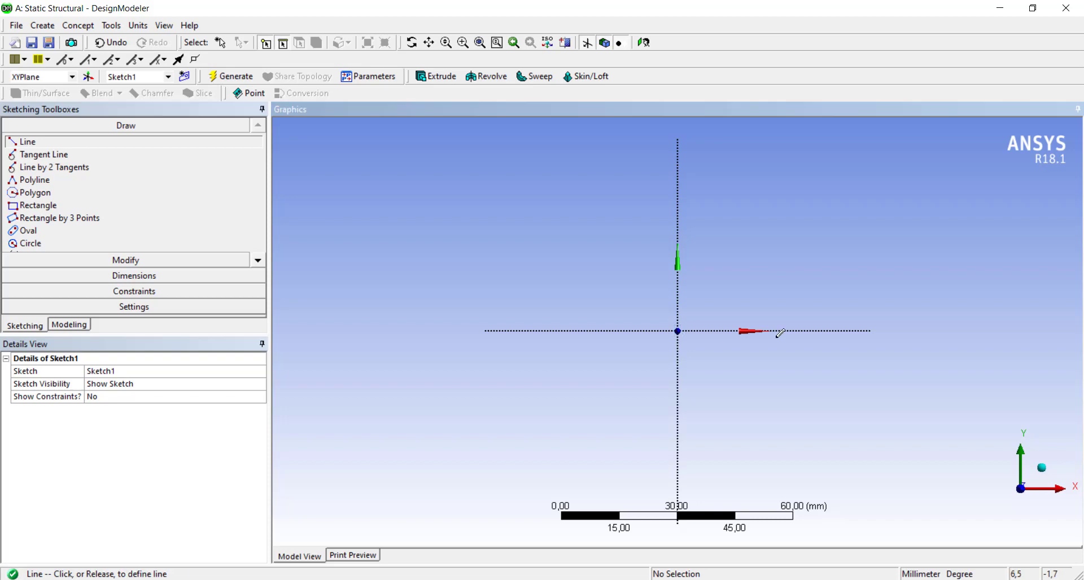
click(971, 331)
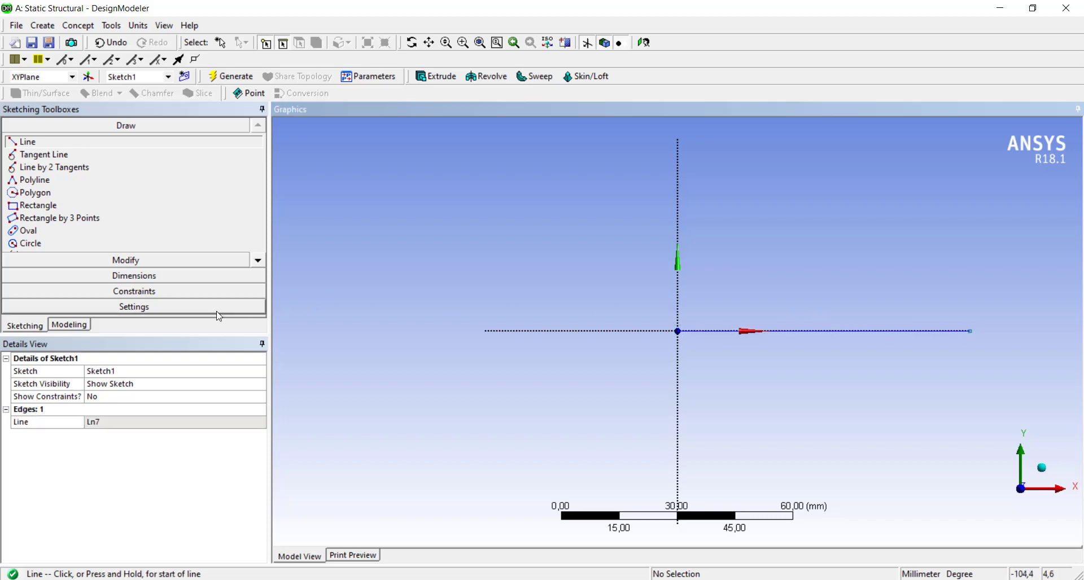
Dimension the line's length H1 as 1500 mm
click(218, 276)
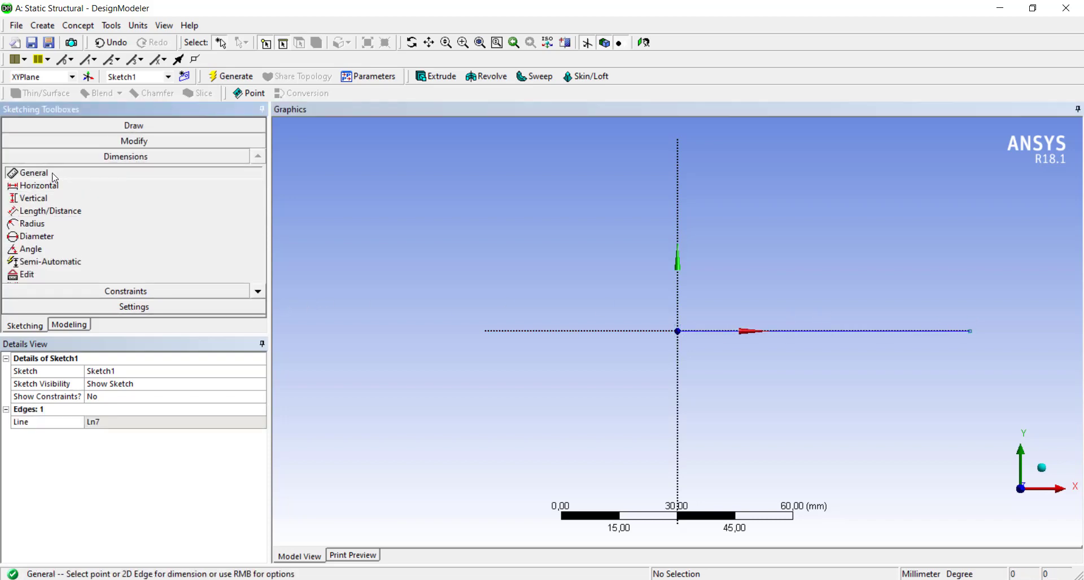
click(834, 335)
click(822, 391)
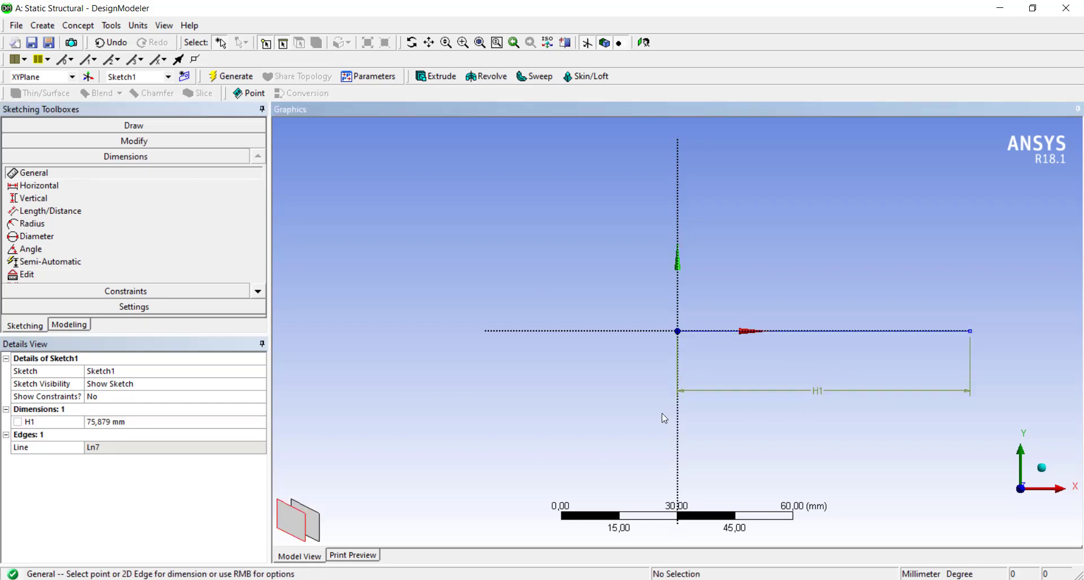
click(153, 418)
text(1500)
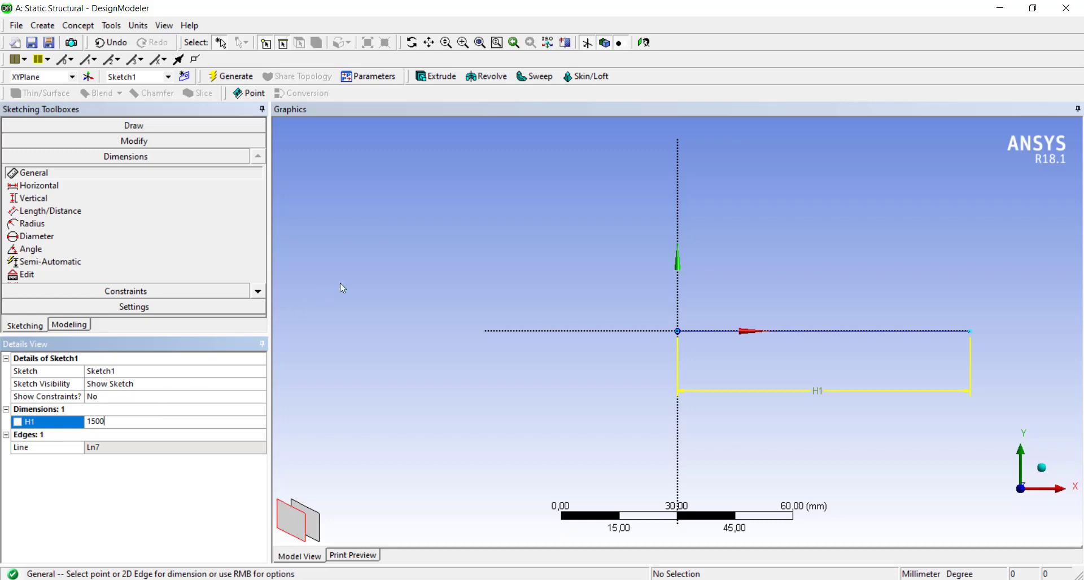
key(Return)
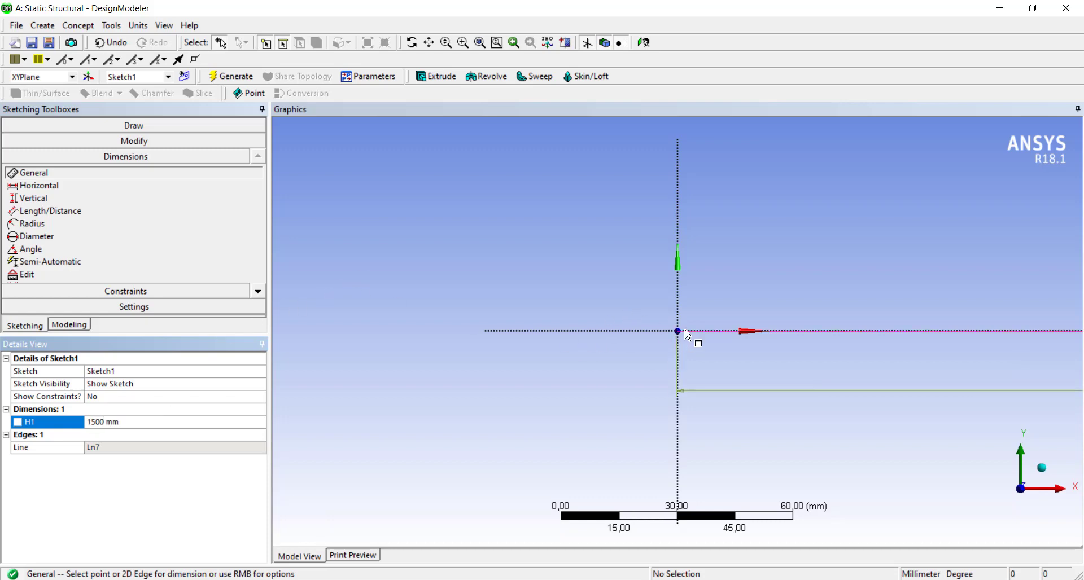
ctrl+middle_drag(688, 335, 611, 306)
scroll(736, 341, down, 2)
scroll(735, 341, down, 2)
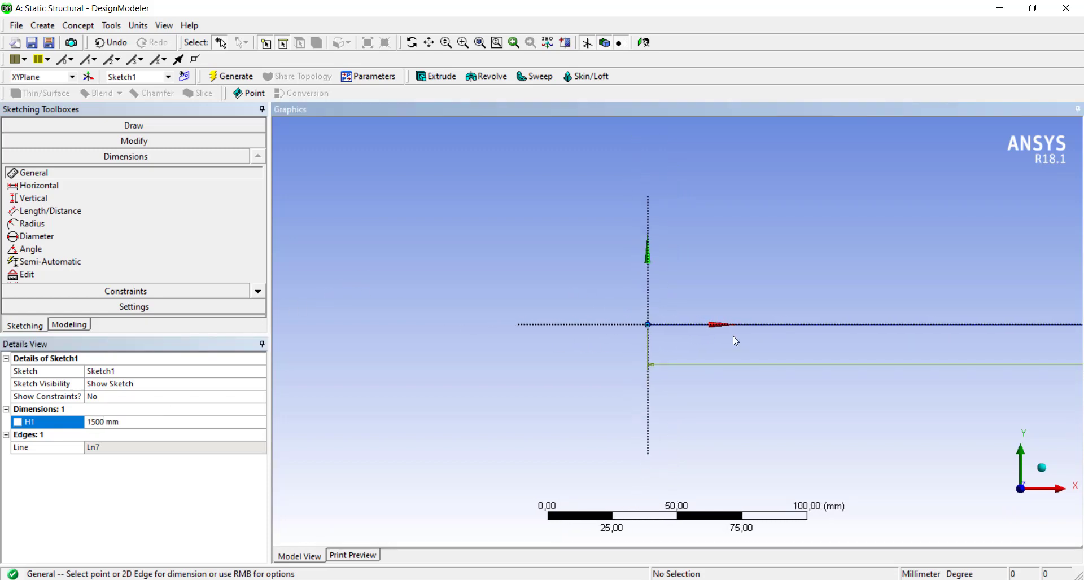
click(80, 27)
Generate Line1 from Sketch1 with Lines From Sketches and select the resulting Line Body
click(115, 56)
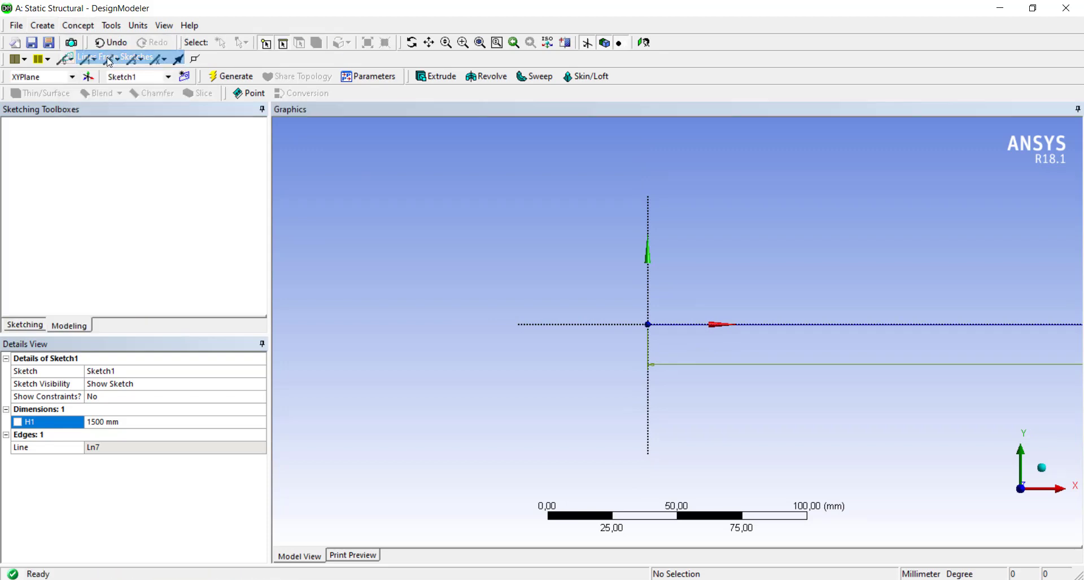
click(96, 151)
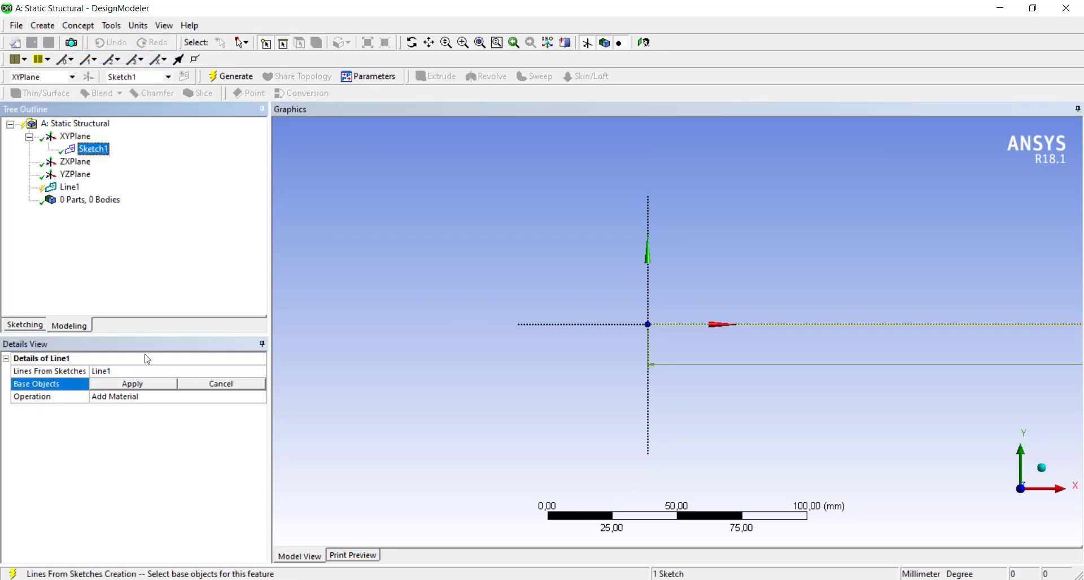
click(158, 382)
click(229, 78)
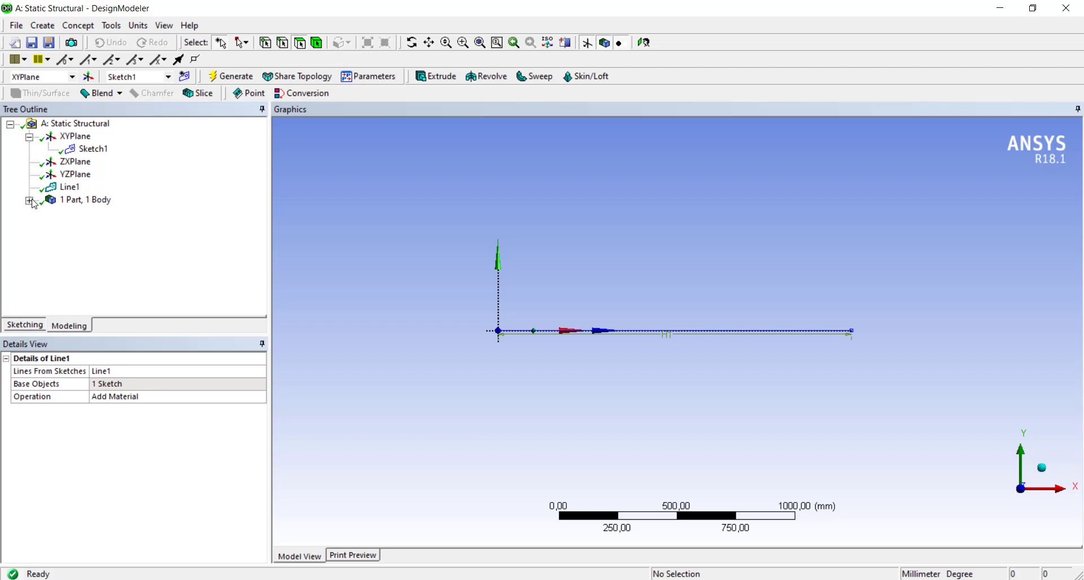
click(30, 201)
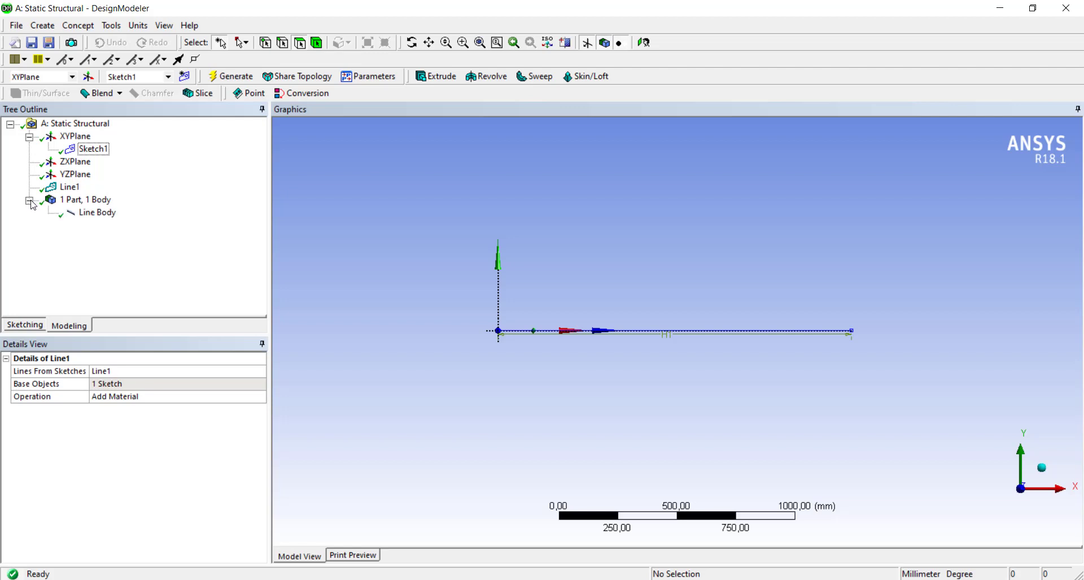
click(89, 215)
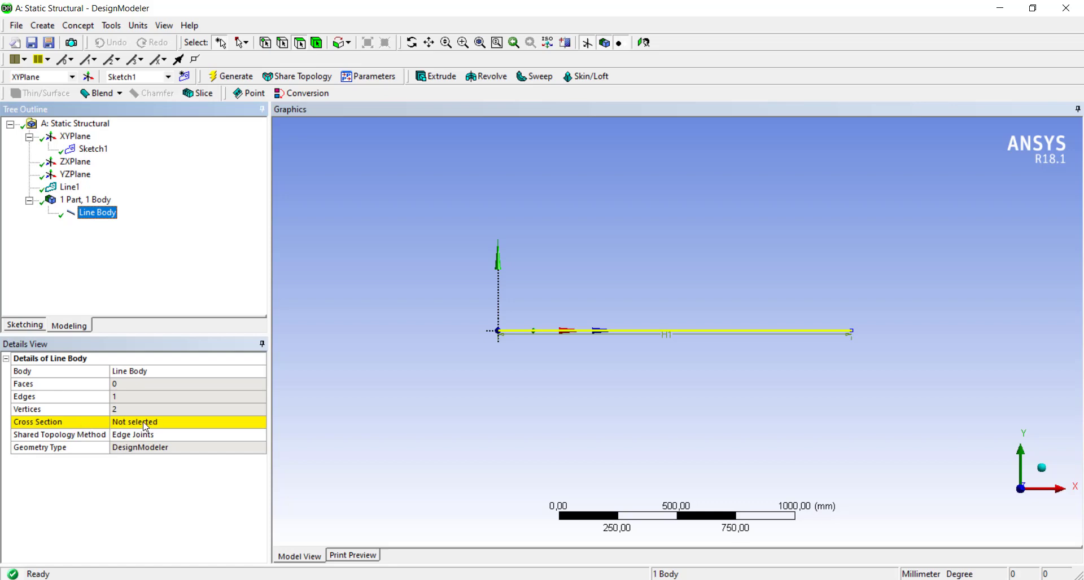
click(78, 26)
mouse_move(103, 169)
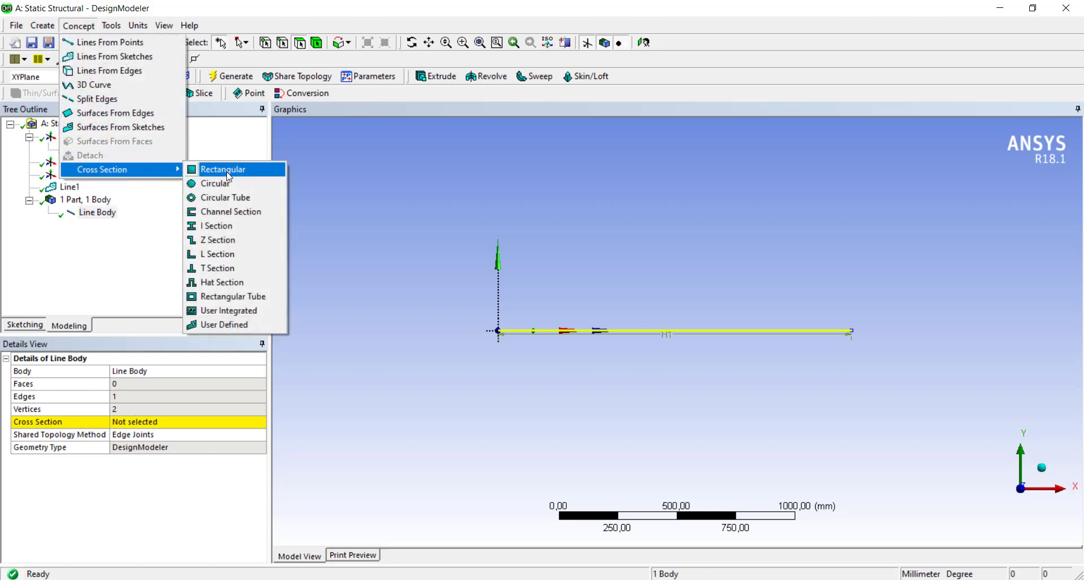
Add a rectangular cross section Rect1 with B = 80 mm and H = 160 mm
click(230, 177)
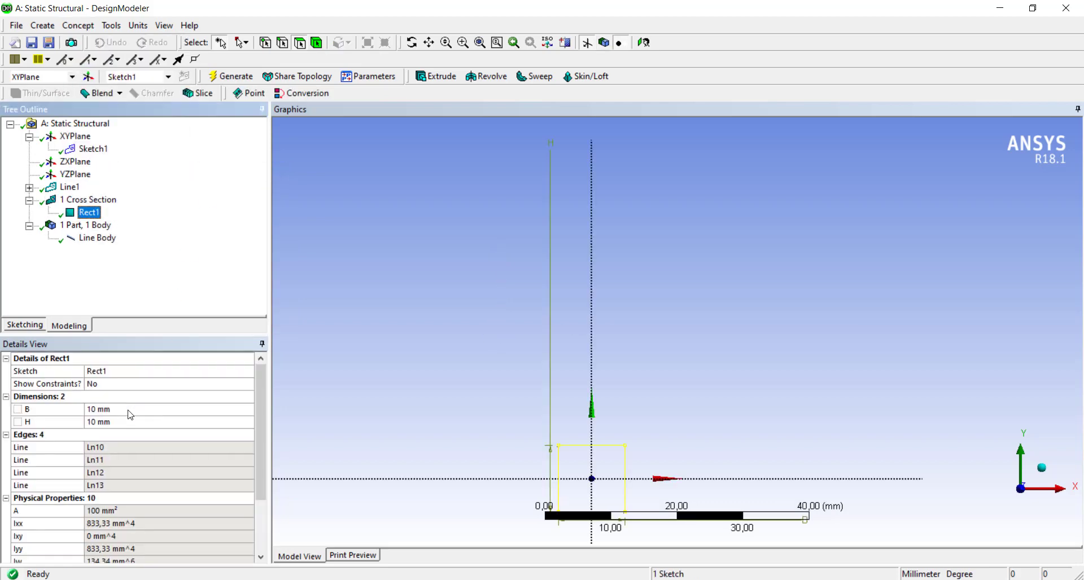
click(125, 412)
ctrl+middle_drag(481, 460, 487, 386)
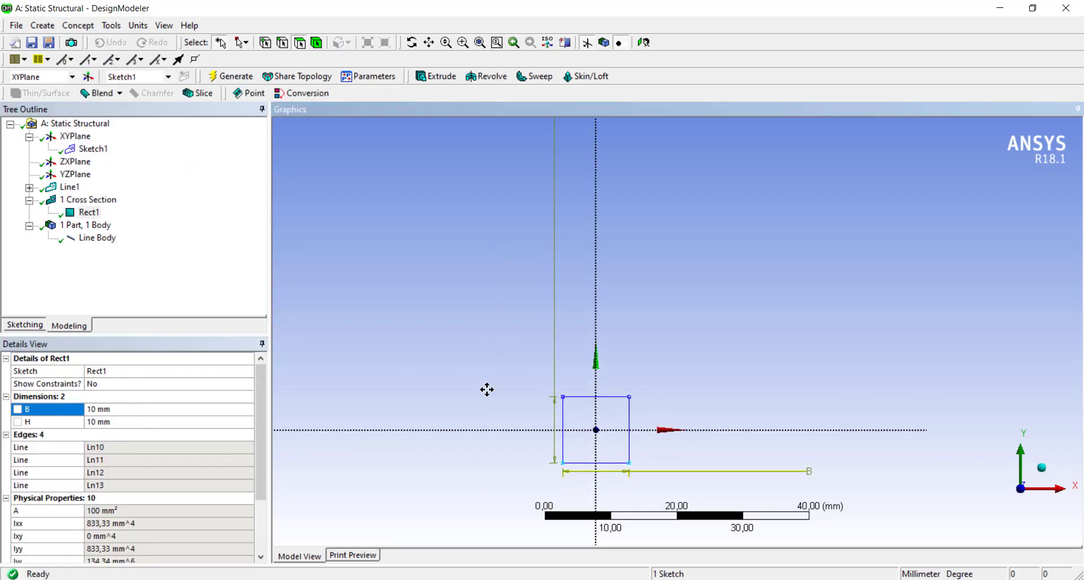
click(122, 410)
text(80)
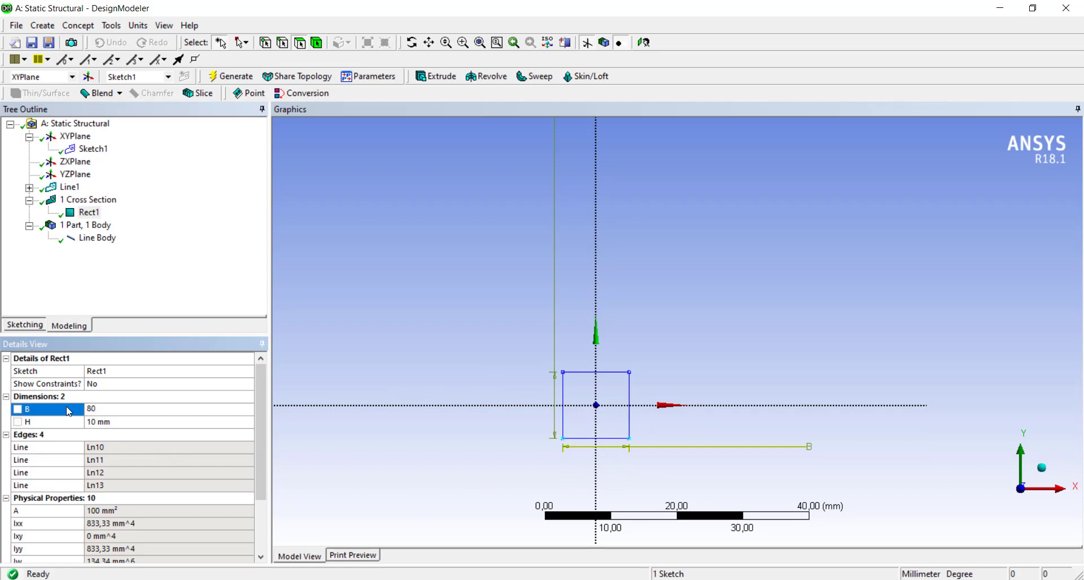
click(113, 419)
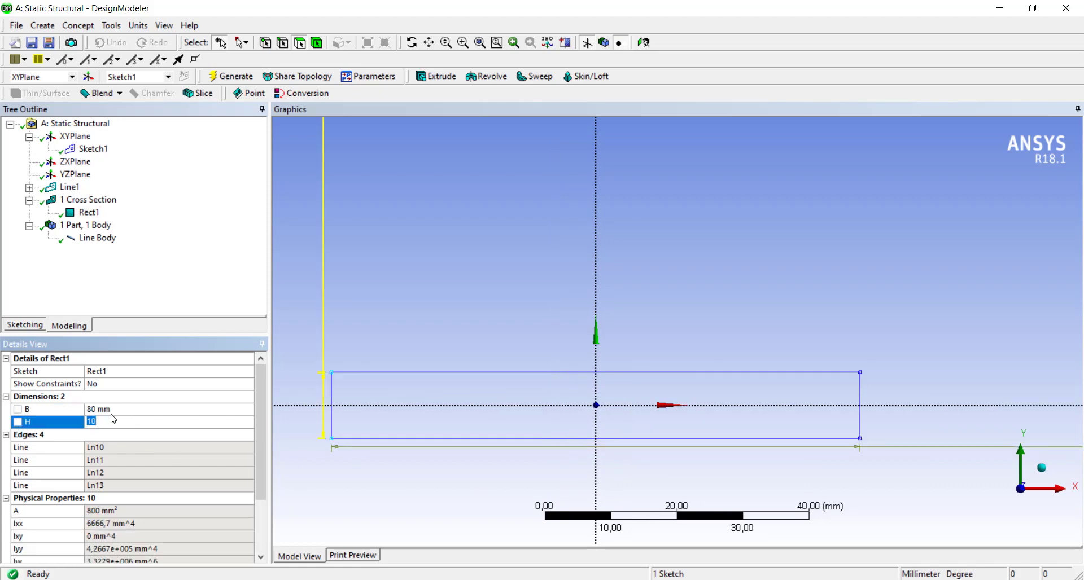
text(16)
key(Return)
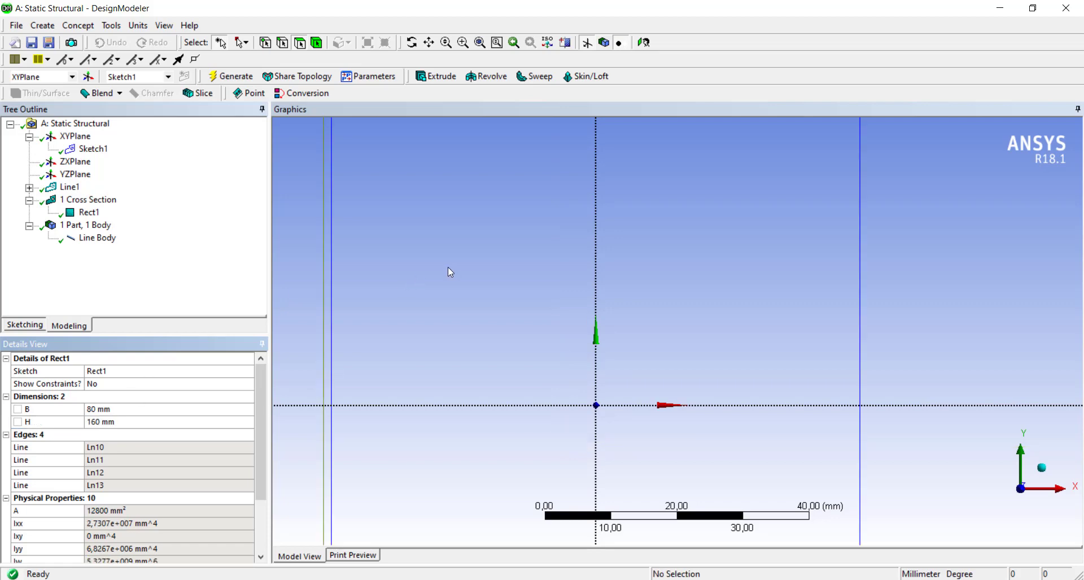
Assign Rect1 as the Line Body's cross section and regenerate the geometry
click(97, 238)
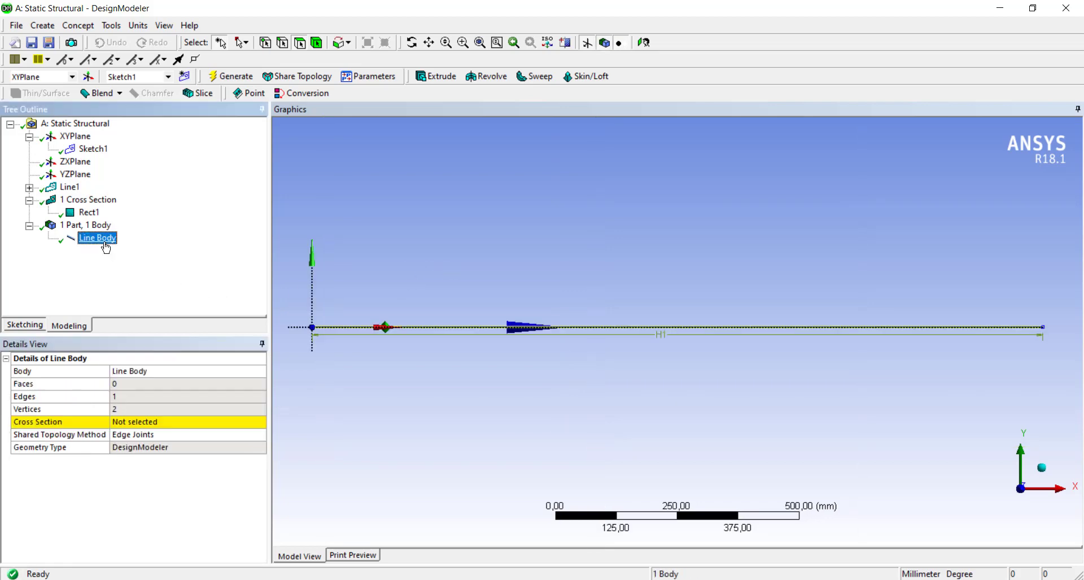
click(266, 422)
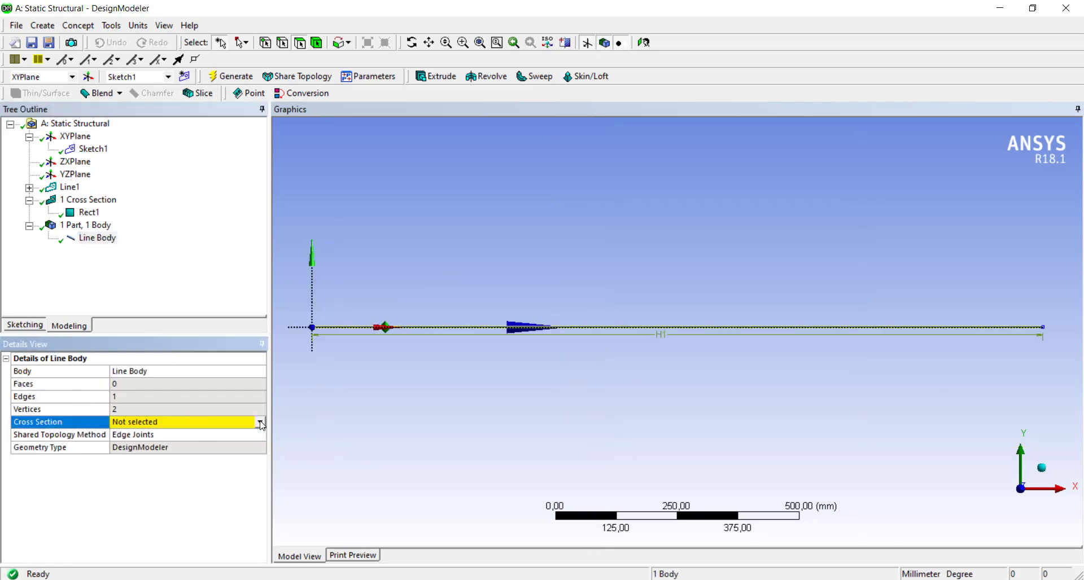
click(260, 422)
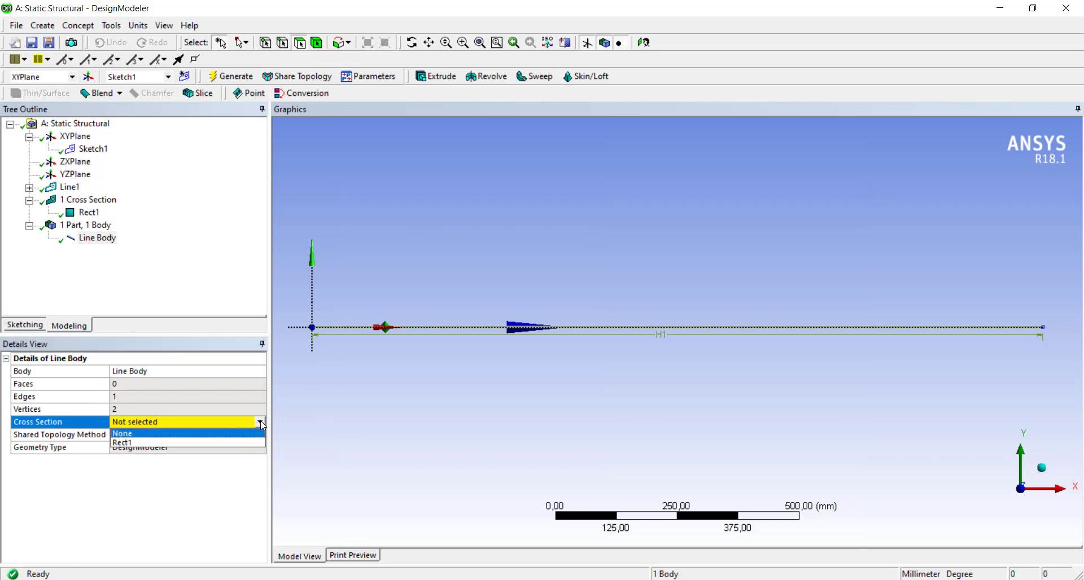
click(145, 443)
click(264, 170)
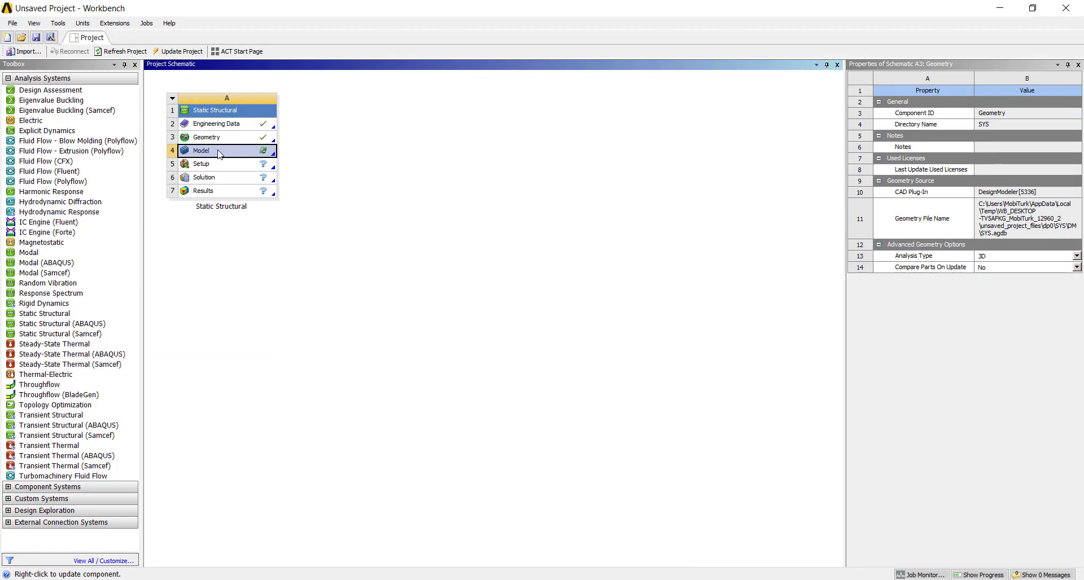
Edit the Static Structural Model cell to launch Mechanical with the beam geometry
right_click(219, 155)
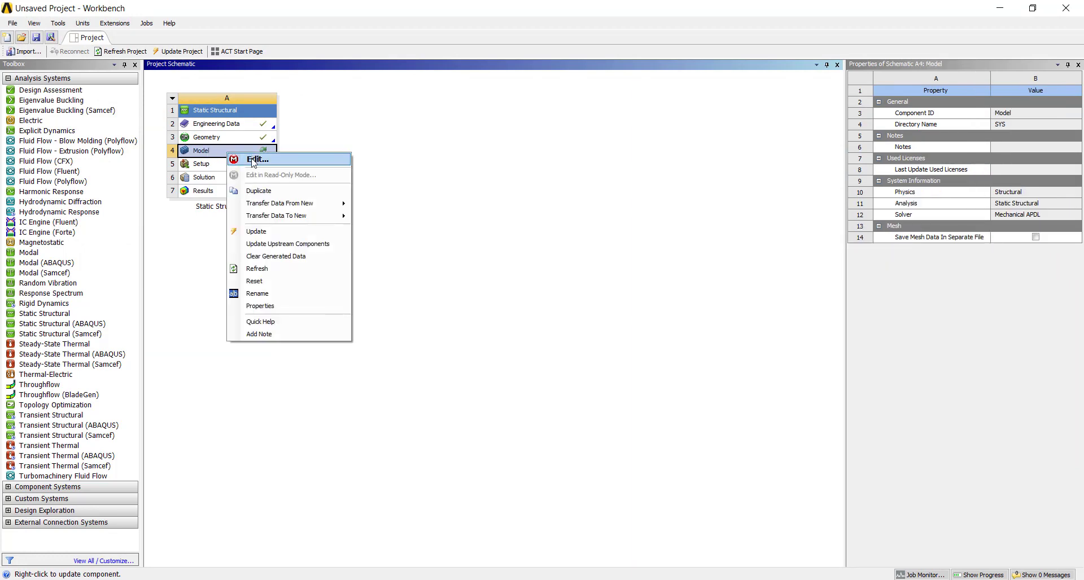
click(252, 161)
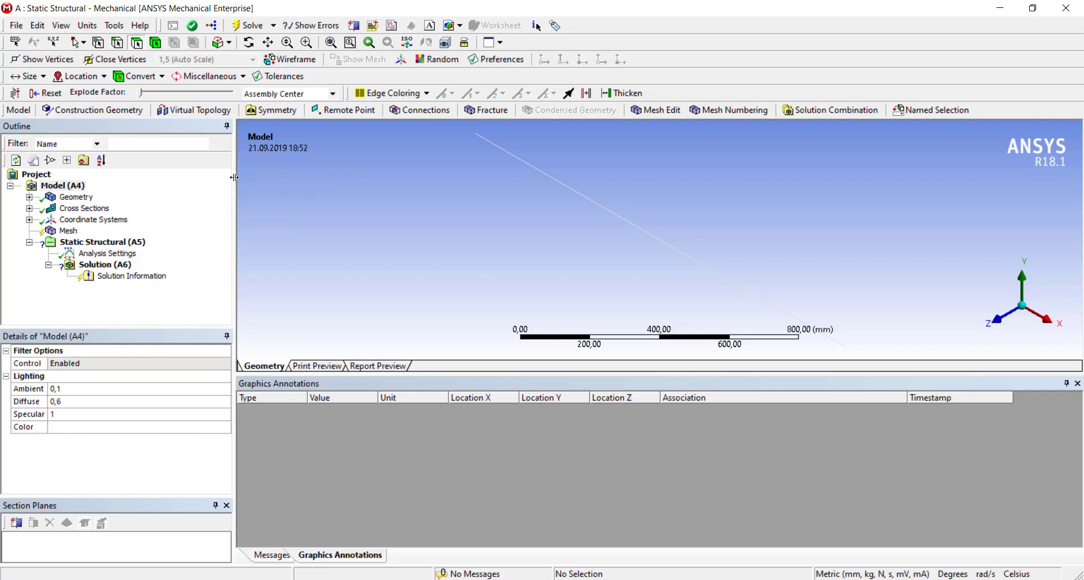
Generate the beam mesh and confirm the statistics show 43 nodes and 21 elements
click(69, 232)
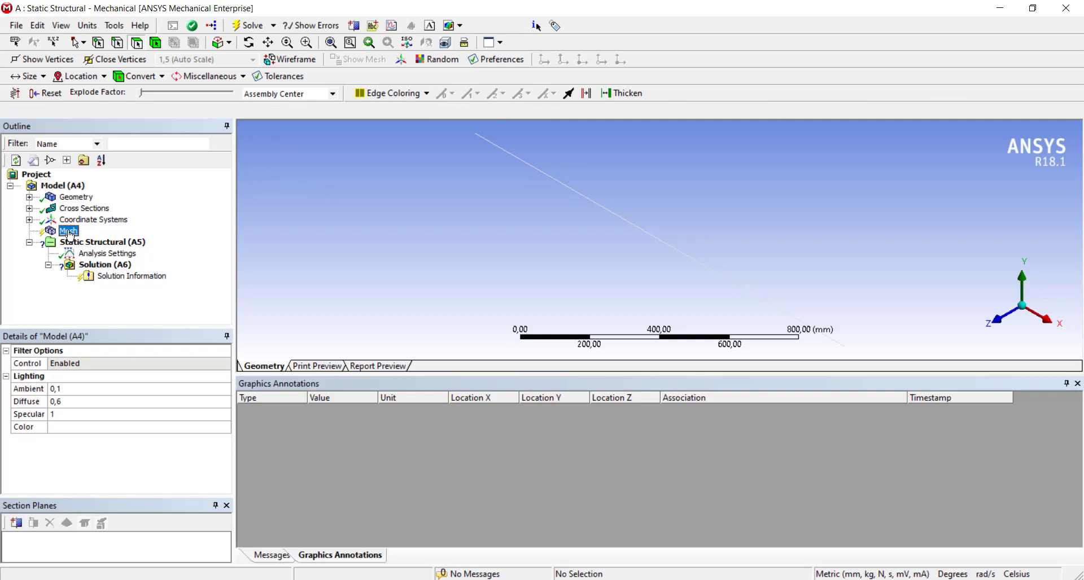
right_click(69, 232)
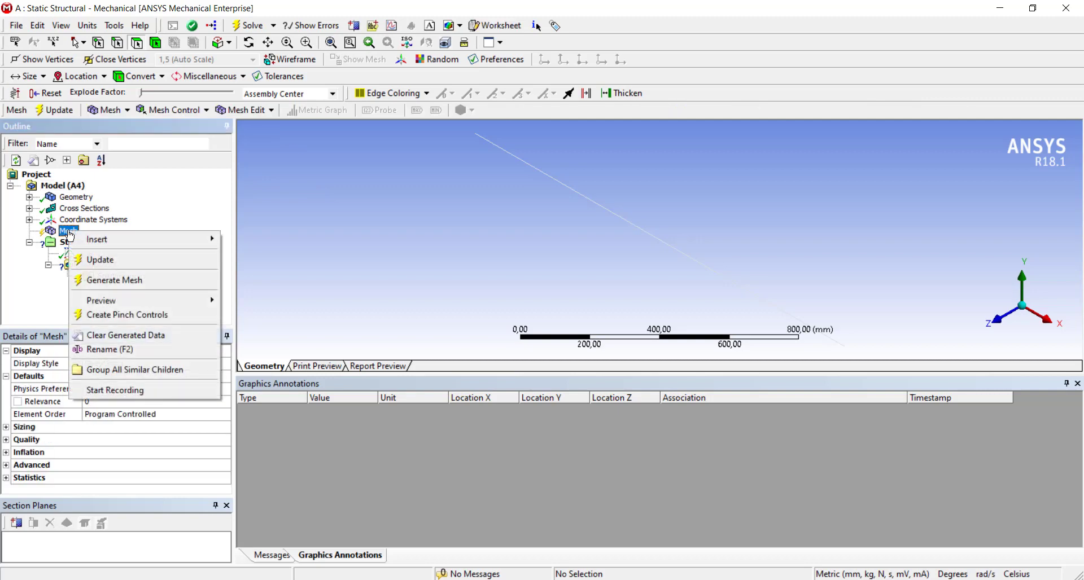
click(126, 282)
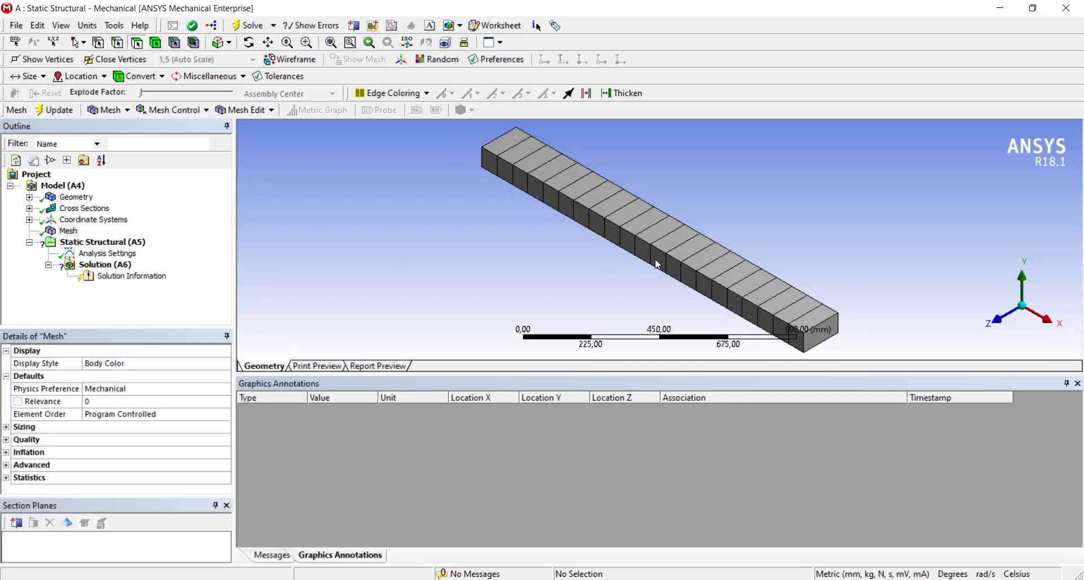
click(6, 479)
scroll(110, 471, down, 1)
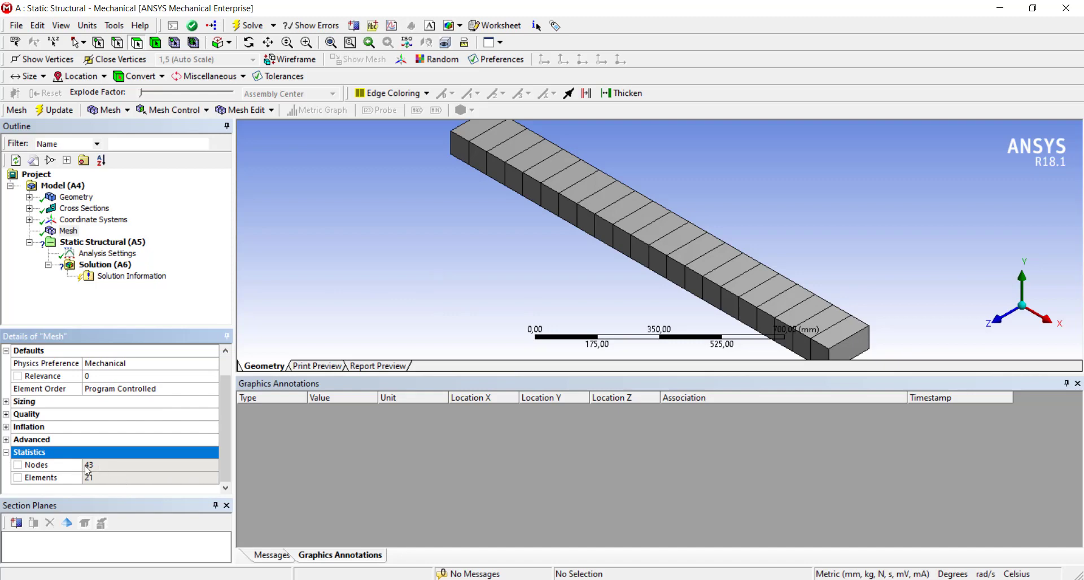
mouse_move(465, 249)
middle_down()
mouse_move(579, 212)
mouse_move(533, 218)
middle_up()
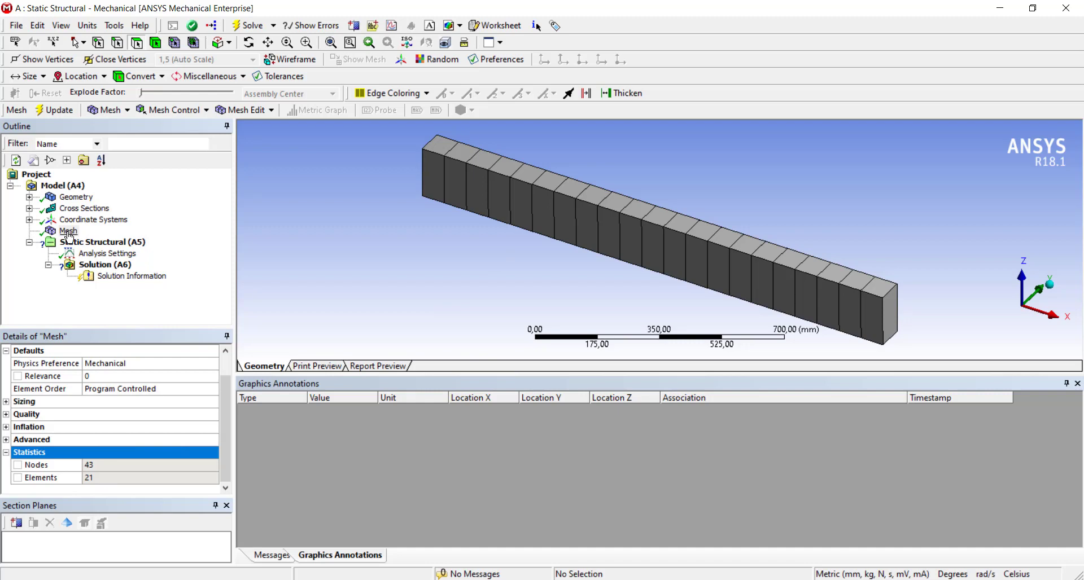
right_click(68, 232)
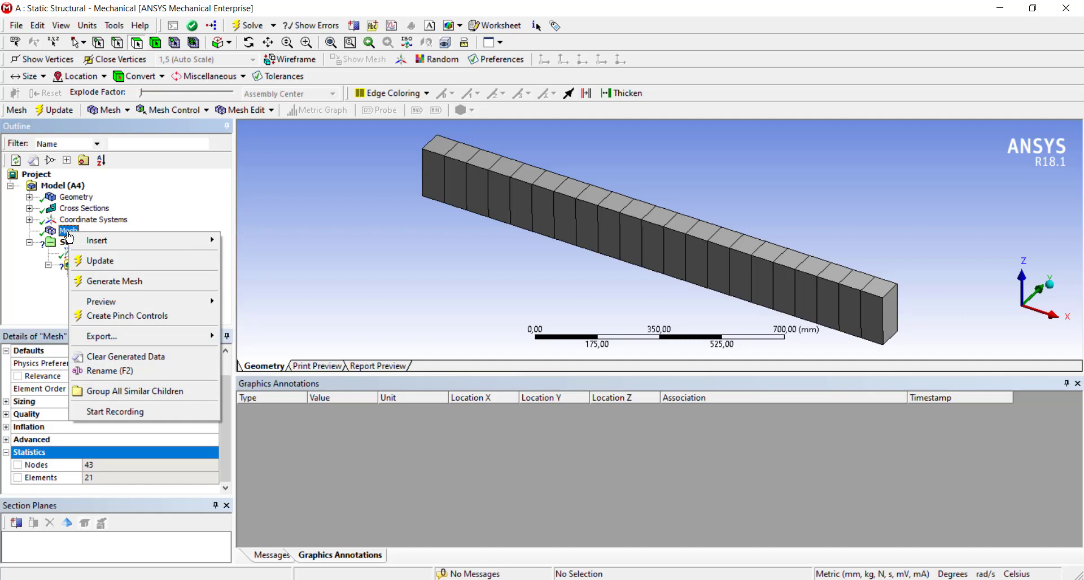
Add an Edge Sizing on the 1500 mm beam edge with Type set to Number of Divisions
mouse_move(97, 240)
click(266, 263)
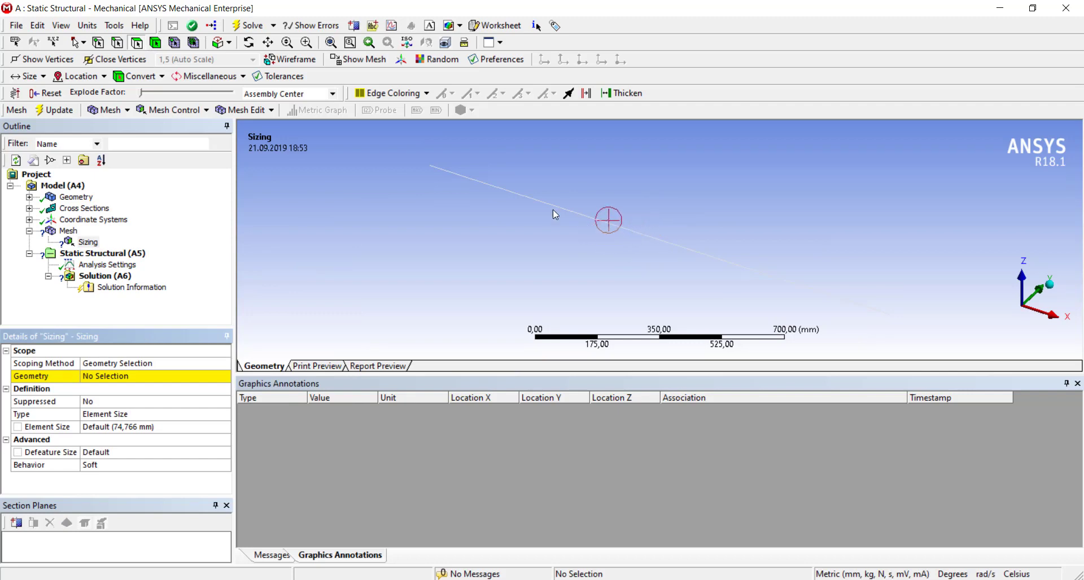
click(591, 220)
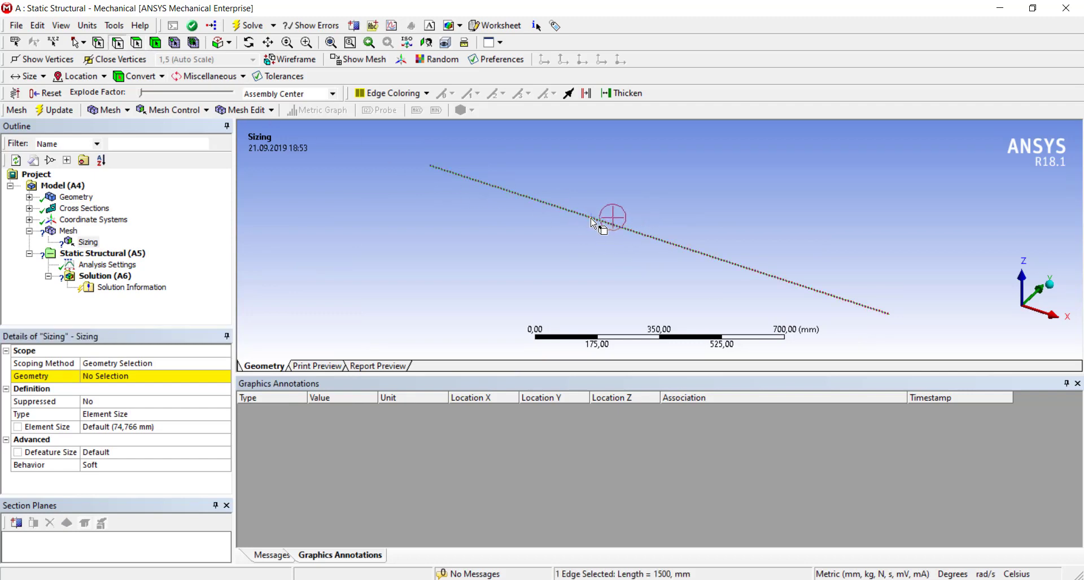
click(120, 381)
click(118, 379)
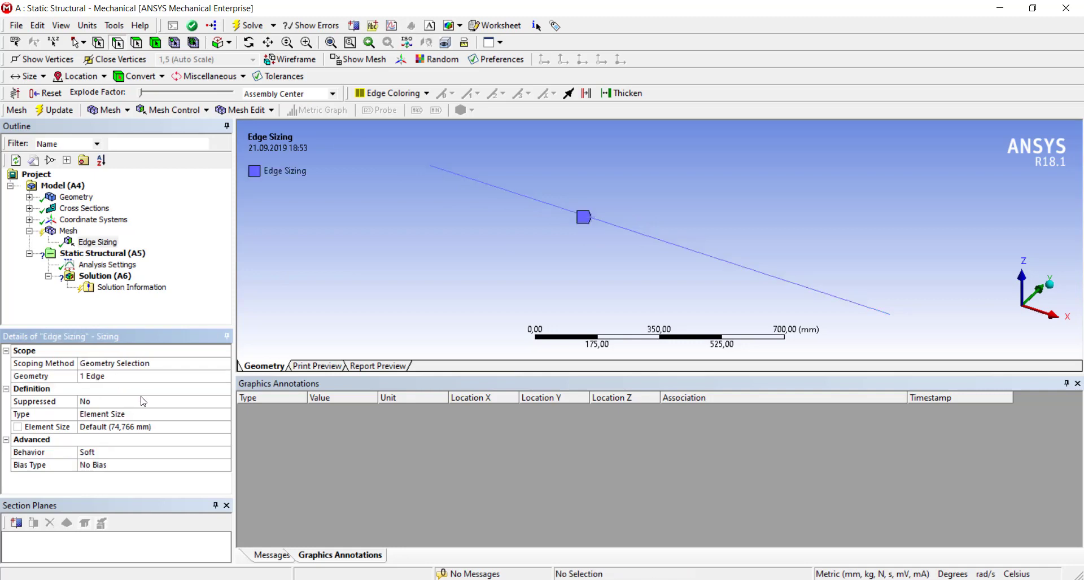
click(224, 417)
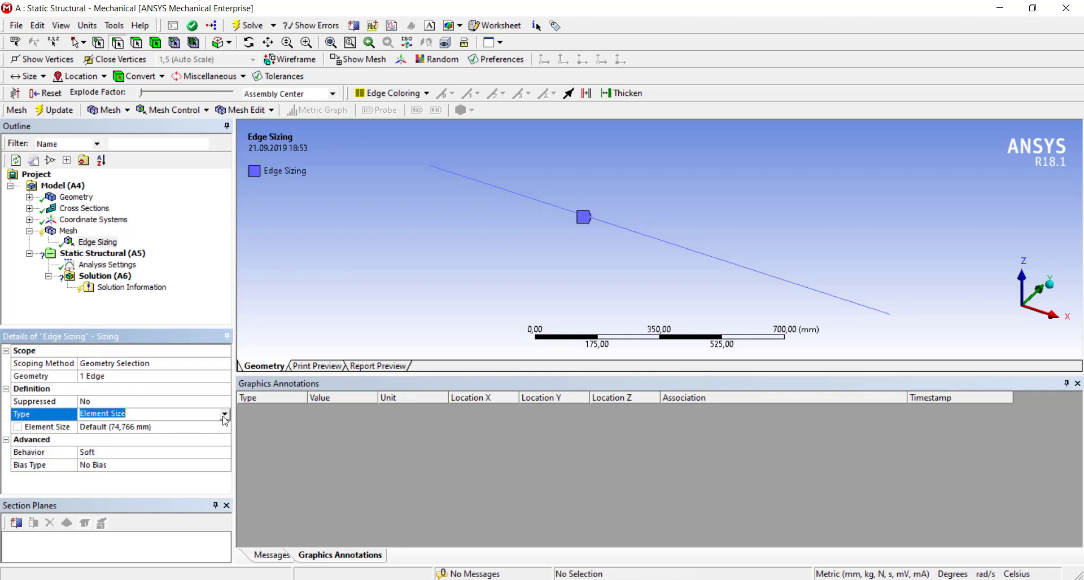
click(224, 416)
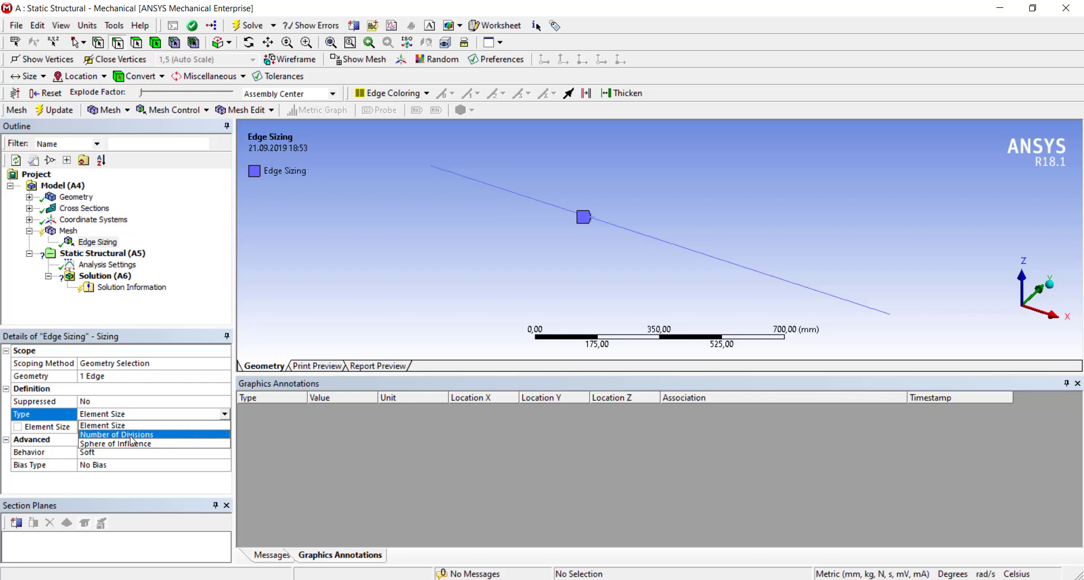
click(132, 435)
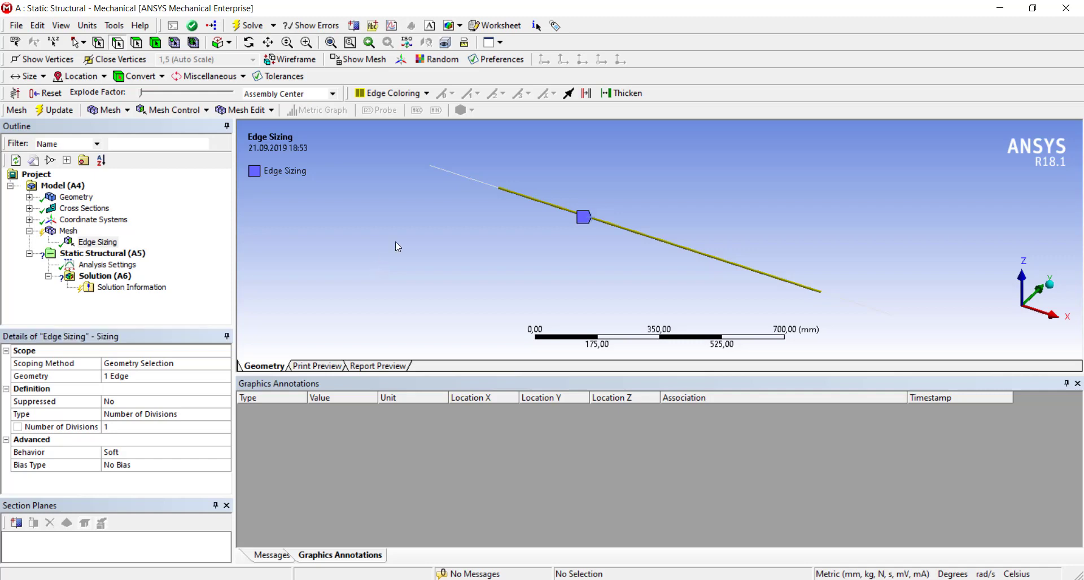
right_click(65, 236)
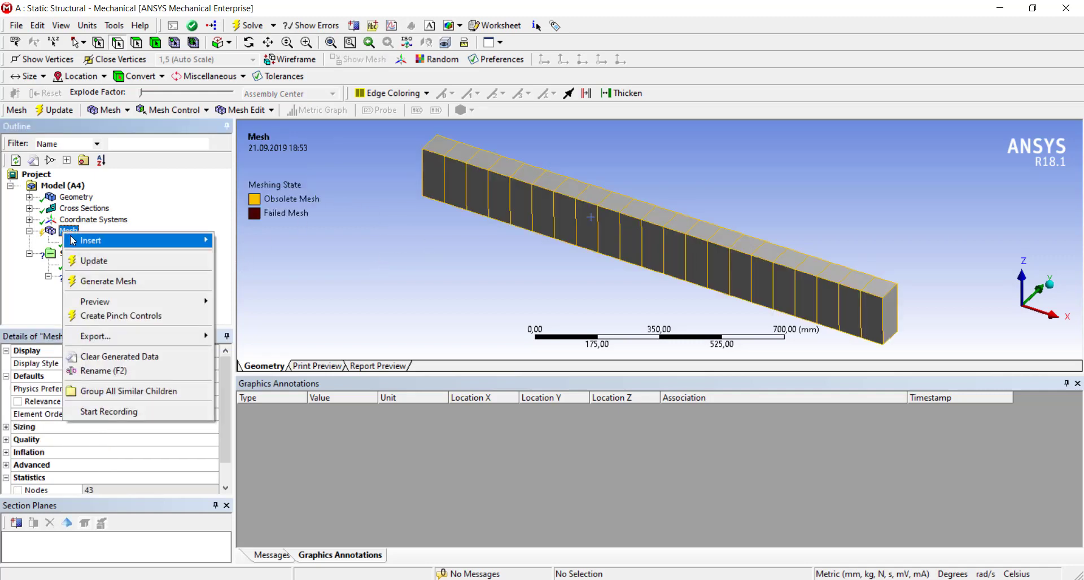
Regenerate the mesh with the edge sizing and inspect the beam's new elements using body selection
click(112, 283)
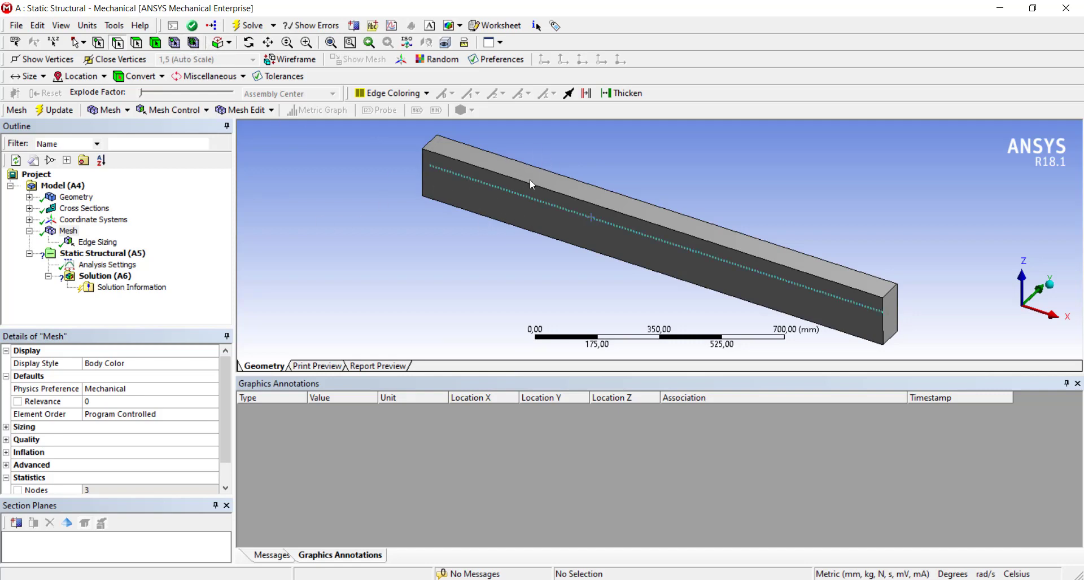
click(194, 42)
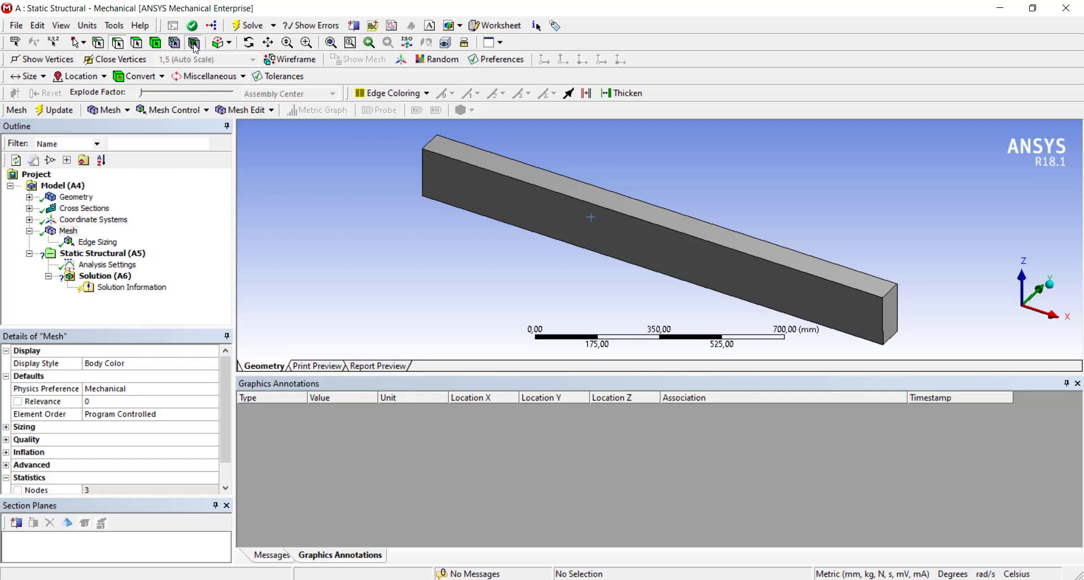
click(552, 194)
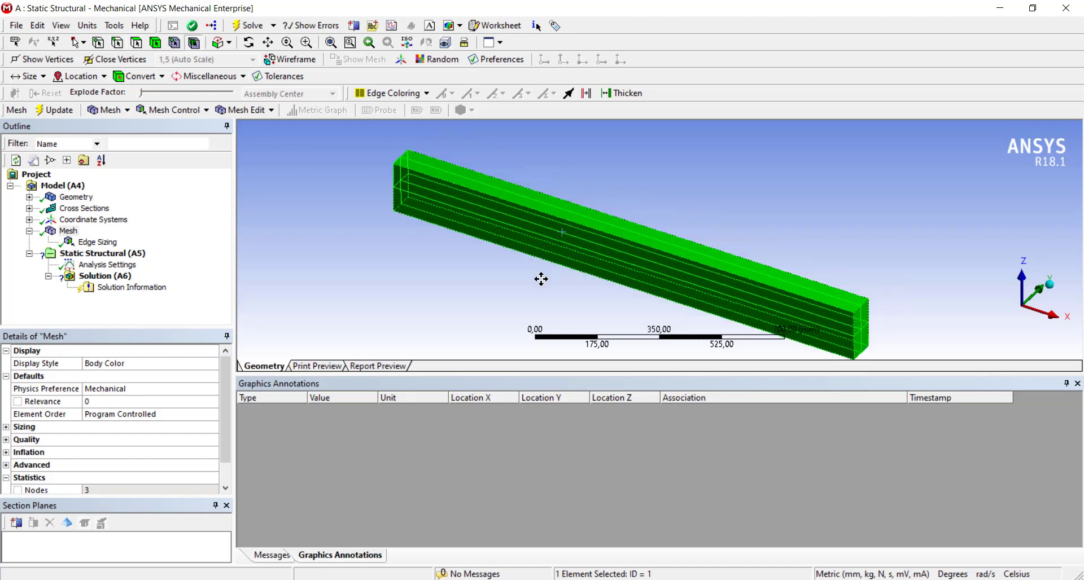
middle_drag(579, 260, 565, 226)
click(419, 289)
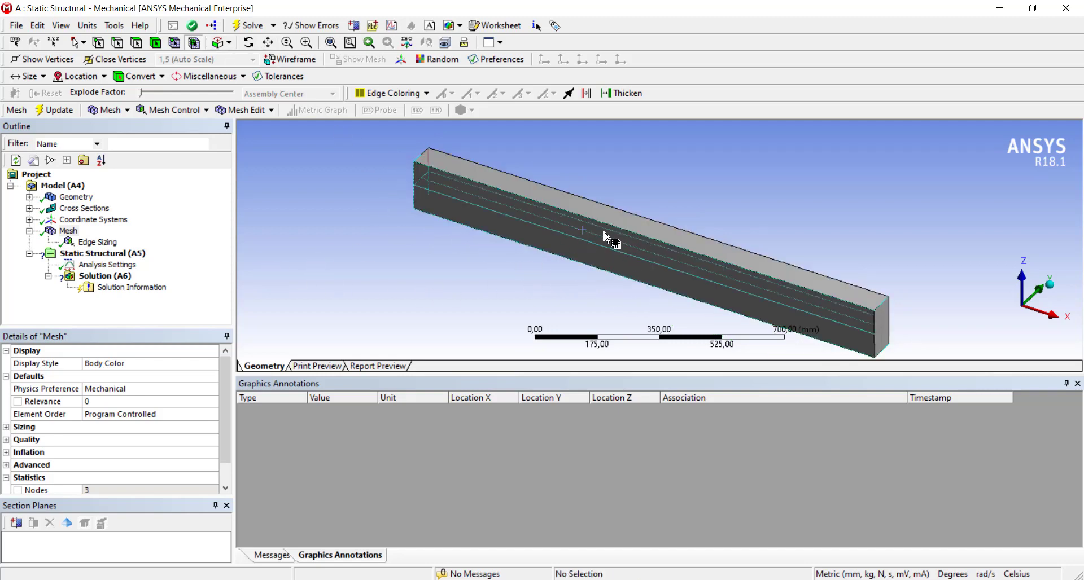
click(647, 237)
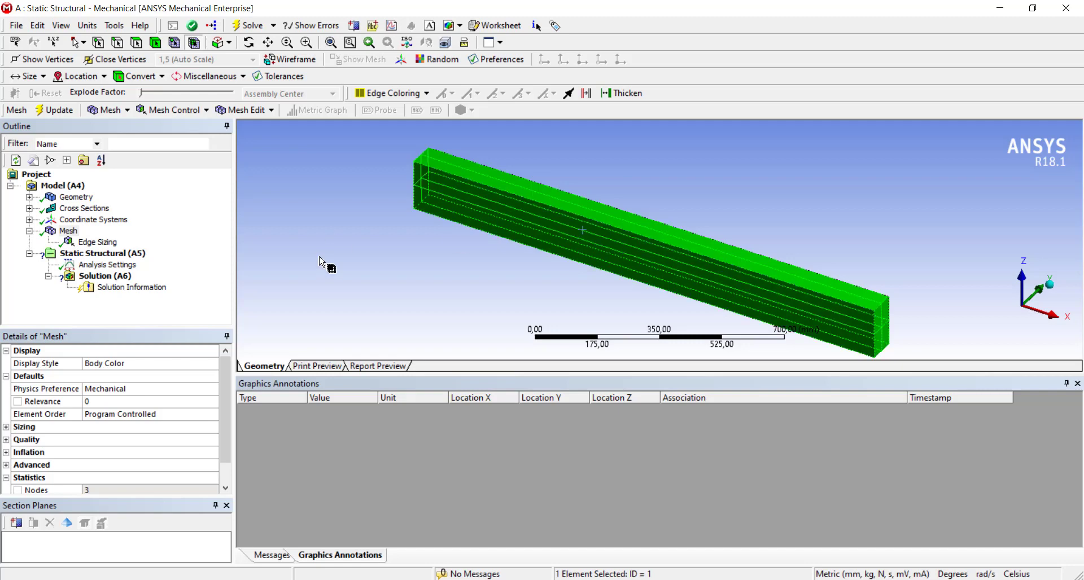
click(336, 274)
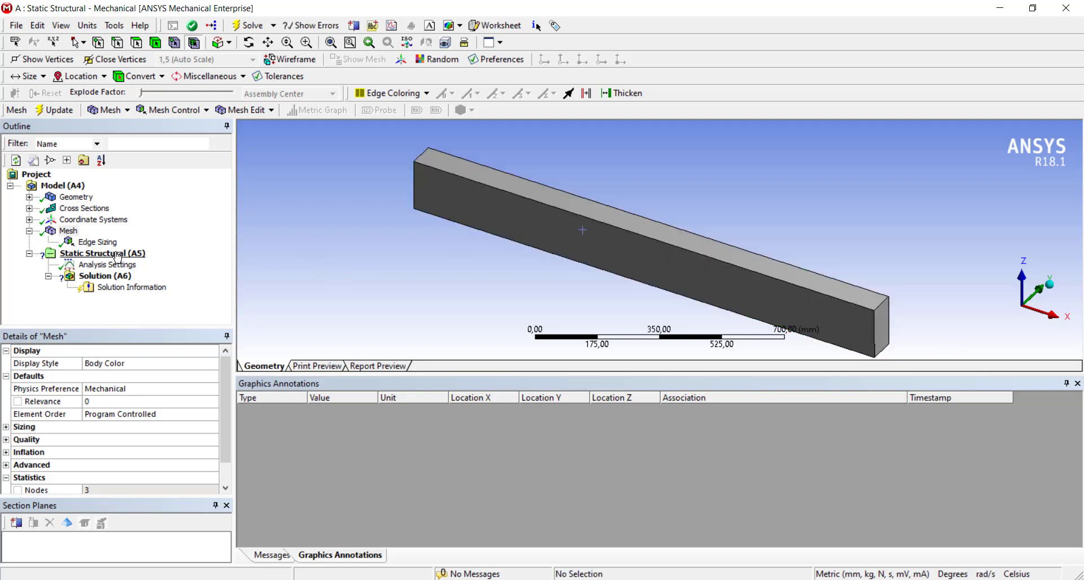
click(117, 255)
Add a Fixed Support scoped to the beam's end vertex at the origin, and enlarge the model view
right_click(117, 255)
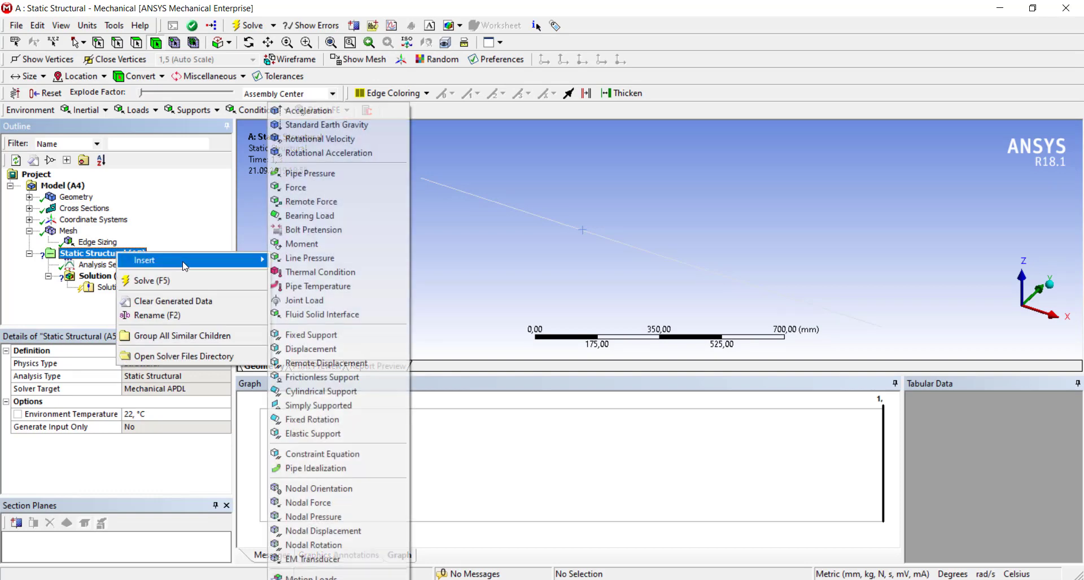
click(341, 338)
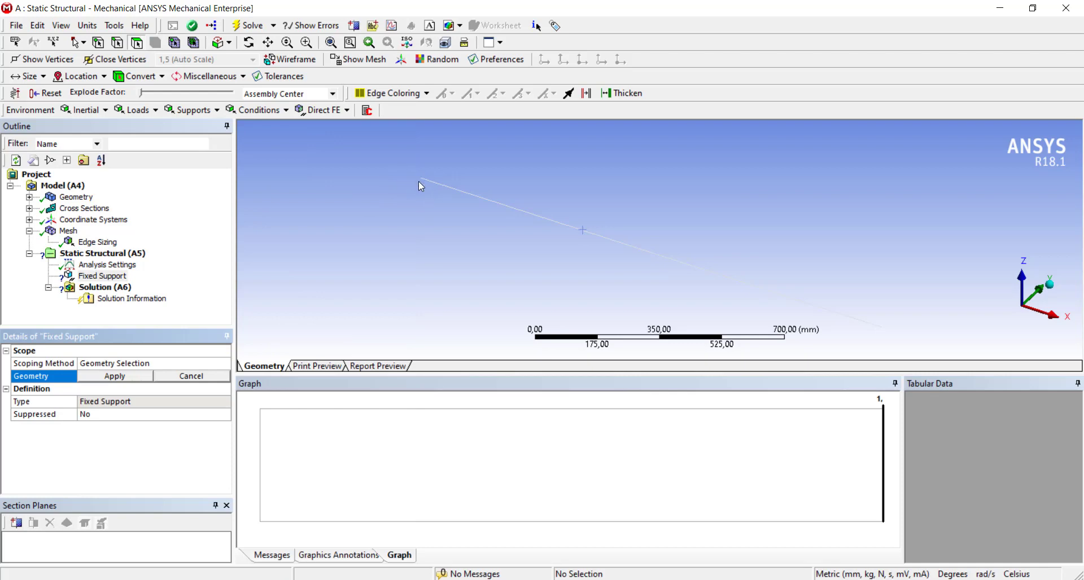
click(98, 43)
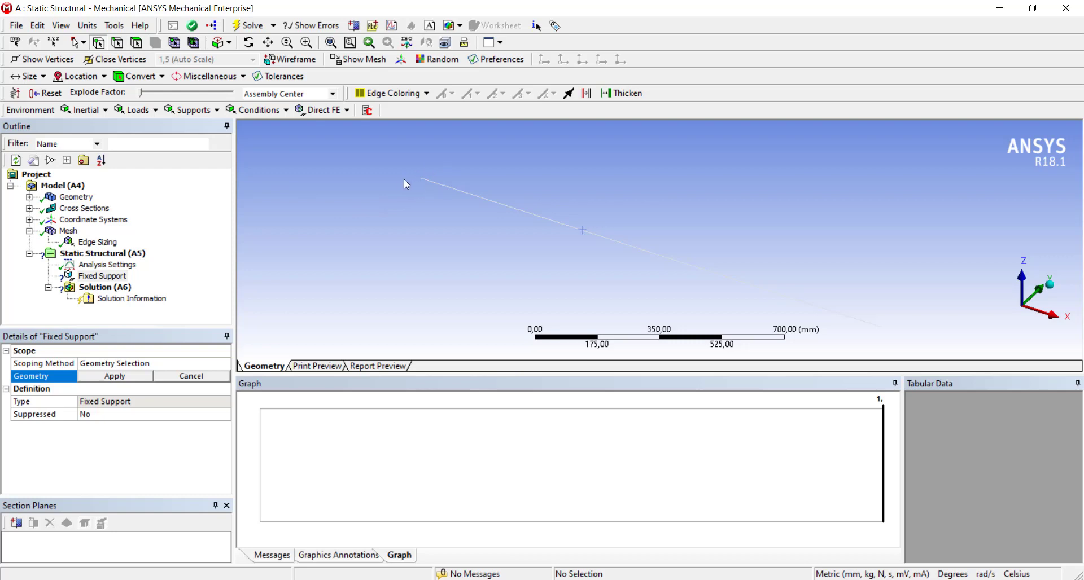
click(425, 185)
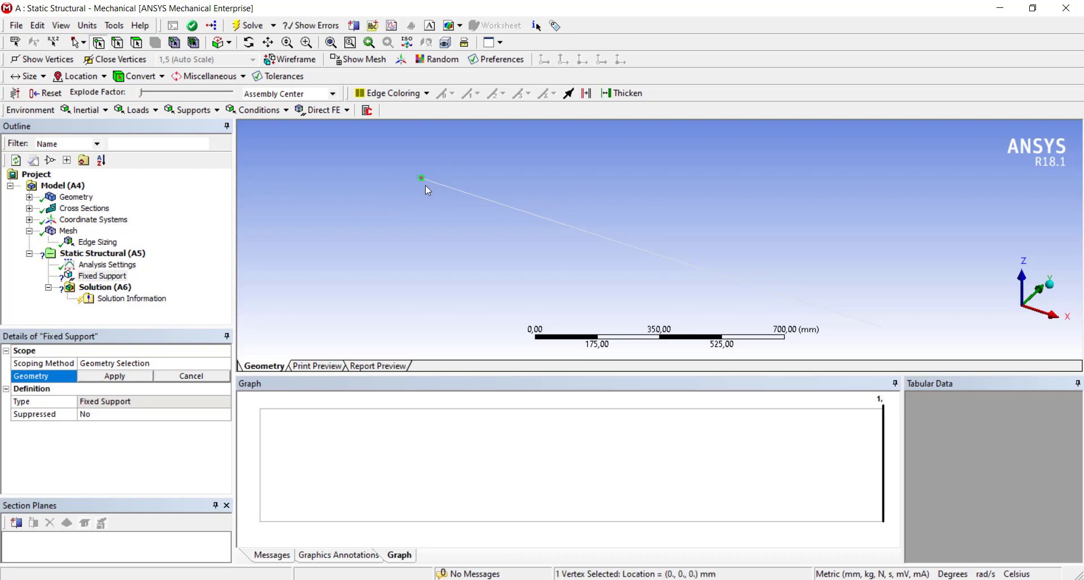
click(122, 376)
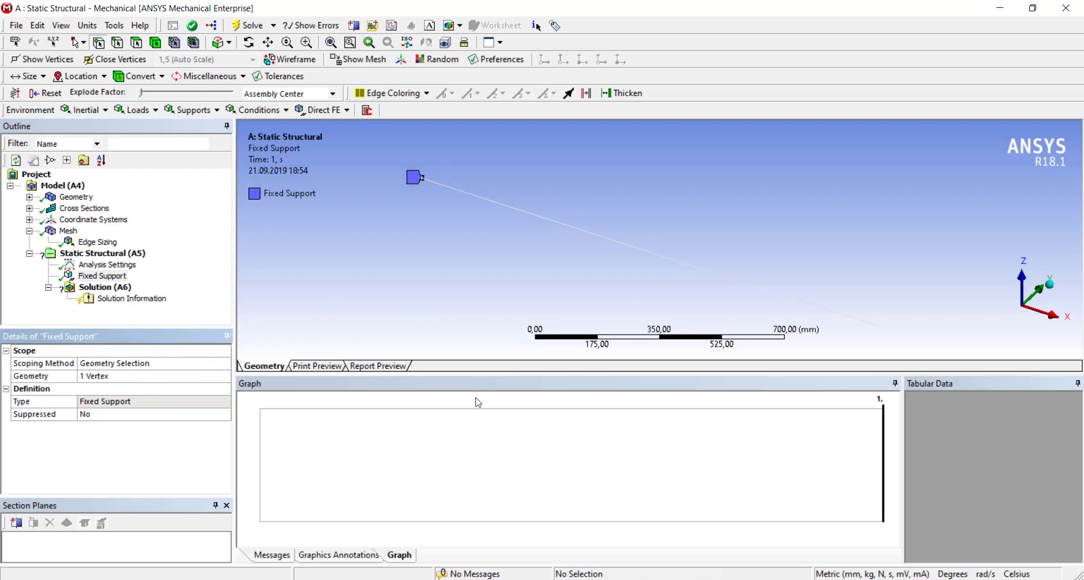
drag(494, 374, 503, 498)
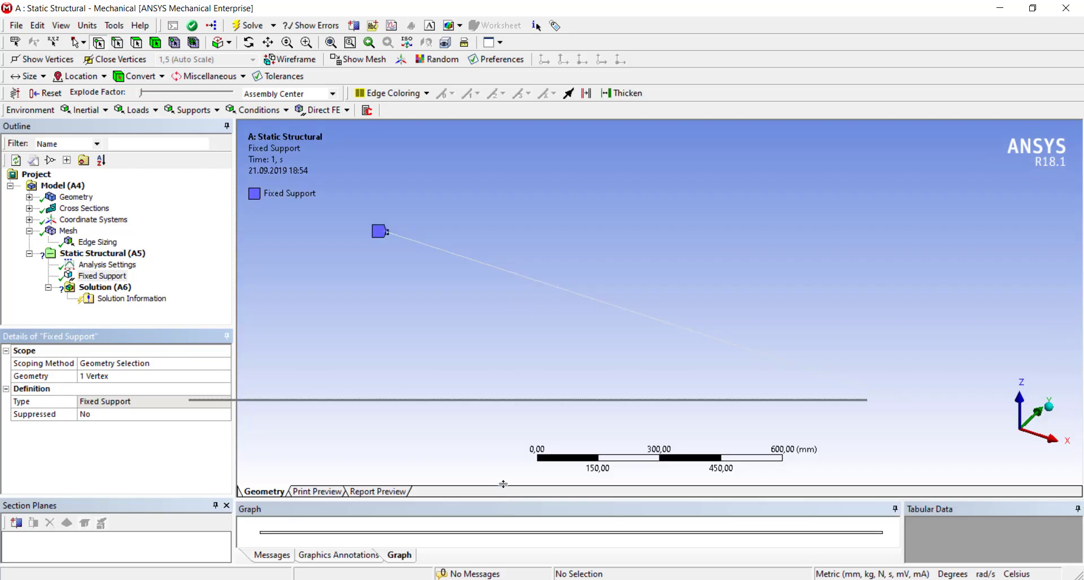
drag(503, 500, 503, 484)
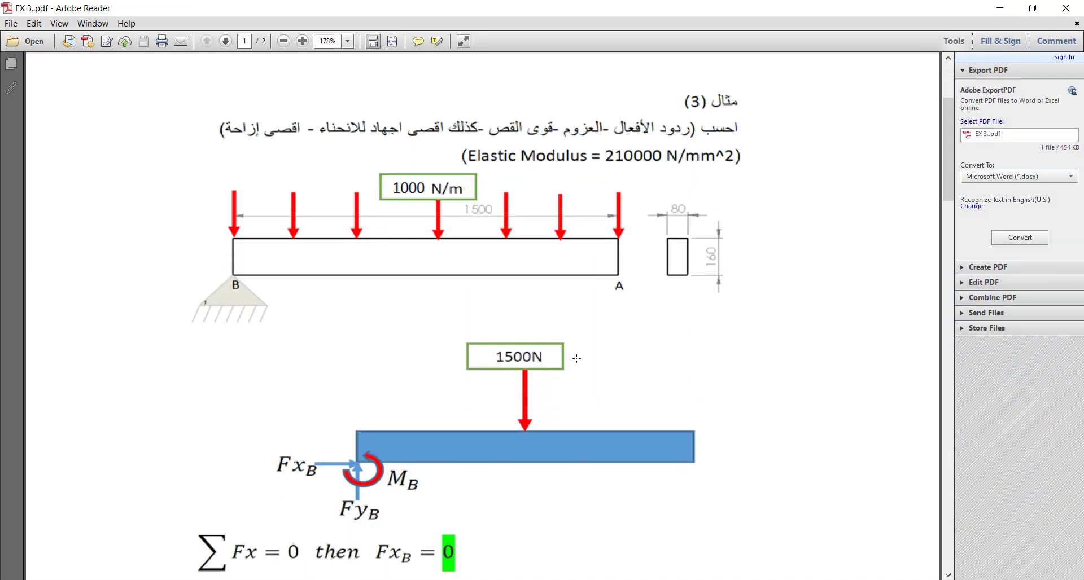
Review the EX 3 free-body diagram and reactions FxB = 0 and FyB = 1500 N
scroll(576, 358, down, 2)
scroll(582, 354, up, 1)
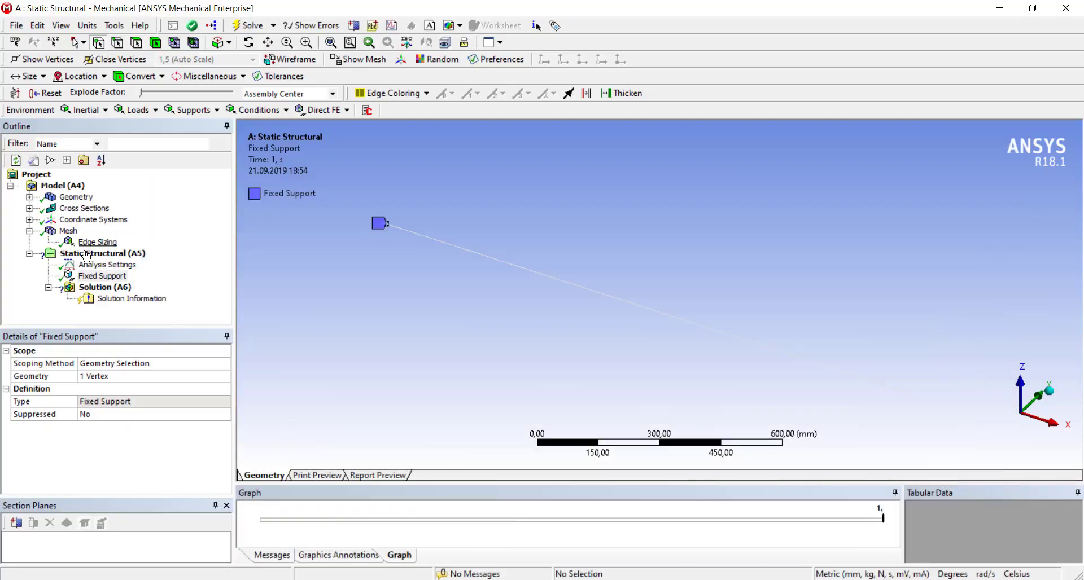
Insert a Force on the 1500 mm beam edge, defined by components
click(86, 255)
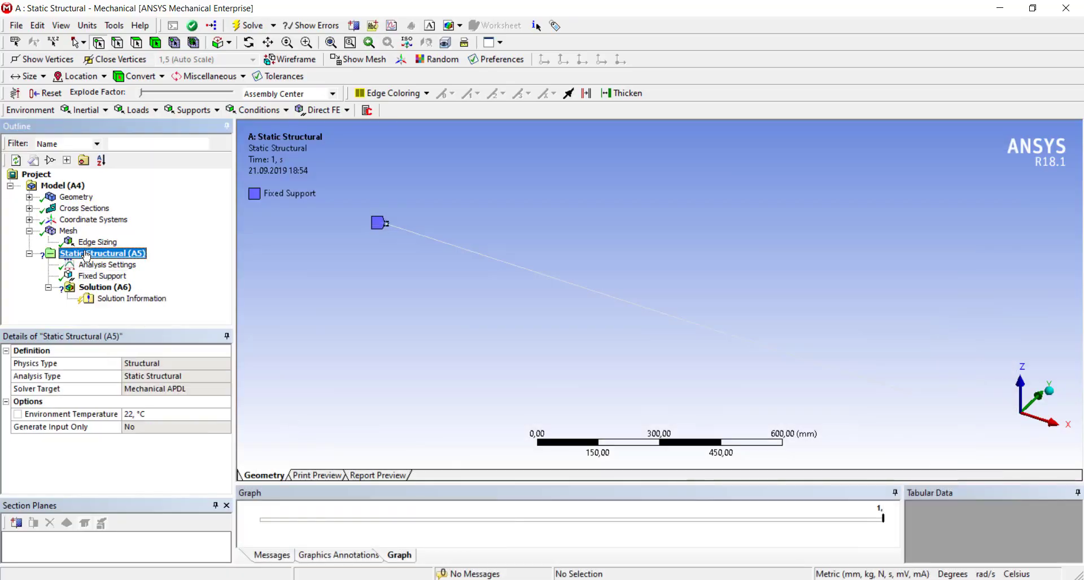
right_click(86, 255)
mouse_move(160, 260)
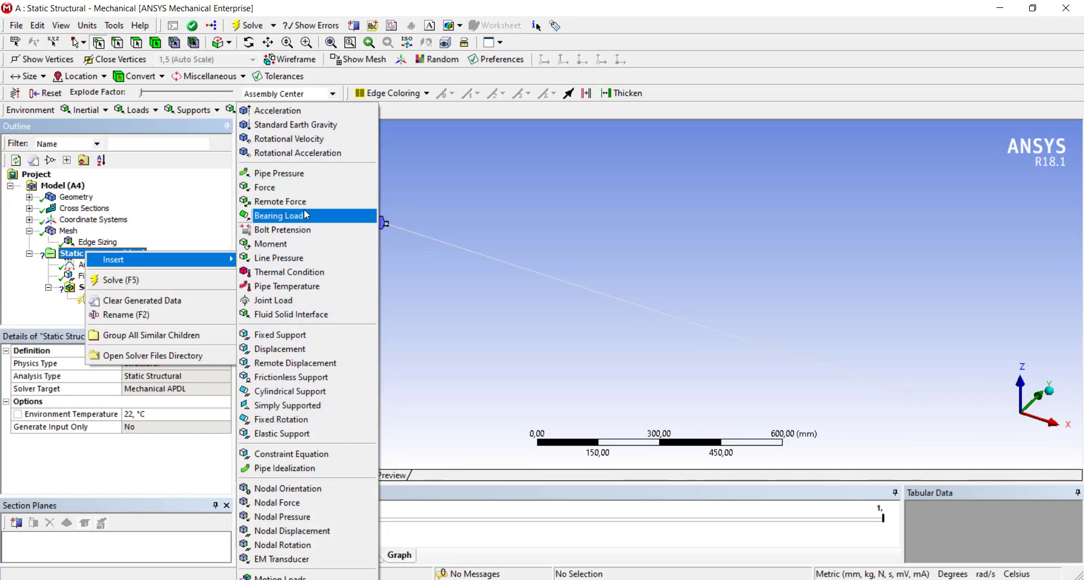
click(265, 187)
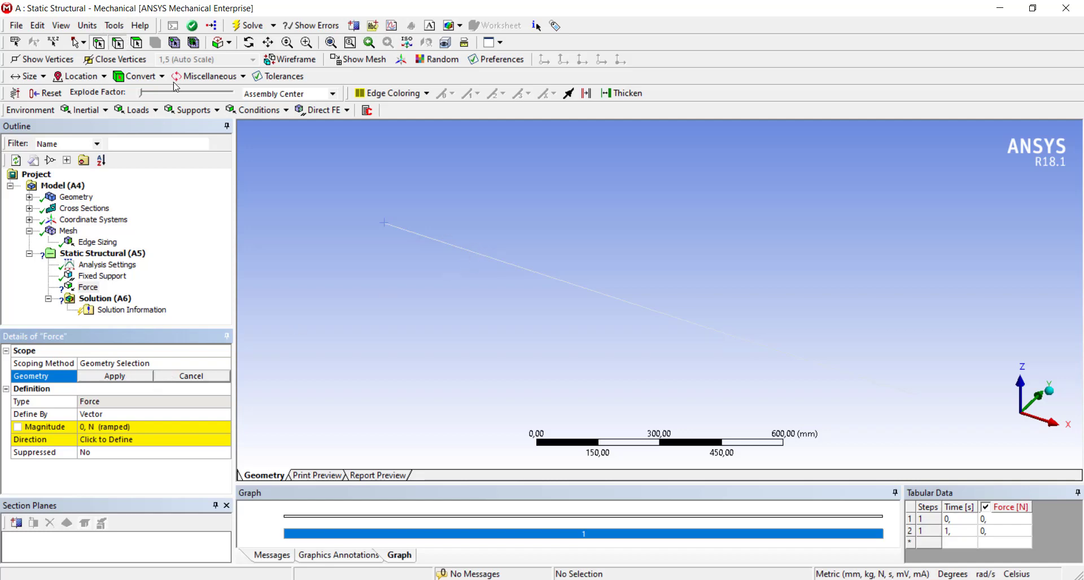
click(484, 256)
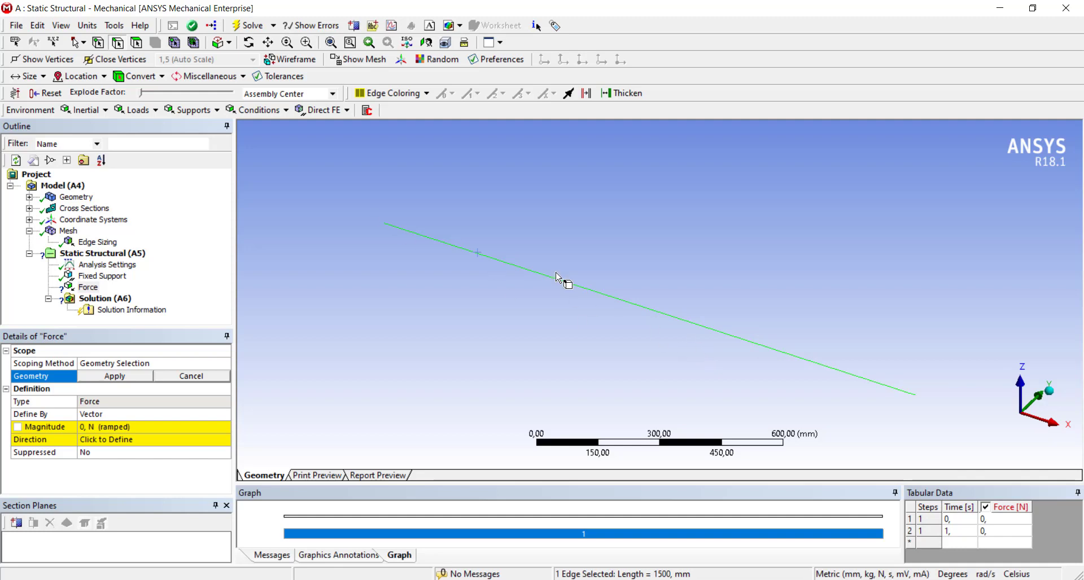
click(129, 377)
click(180, 415)
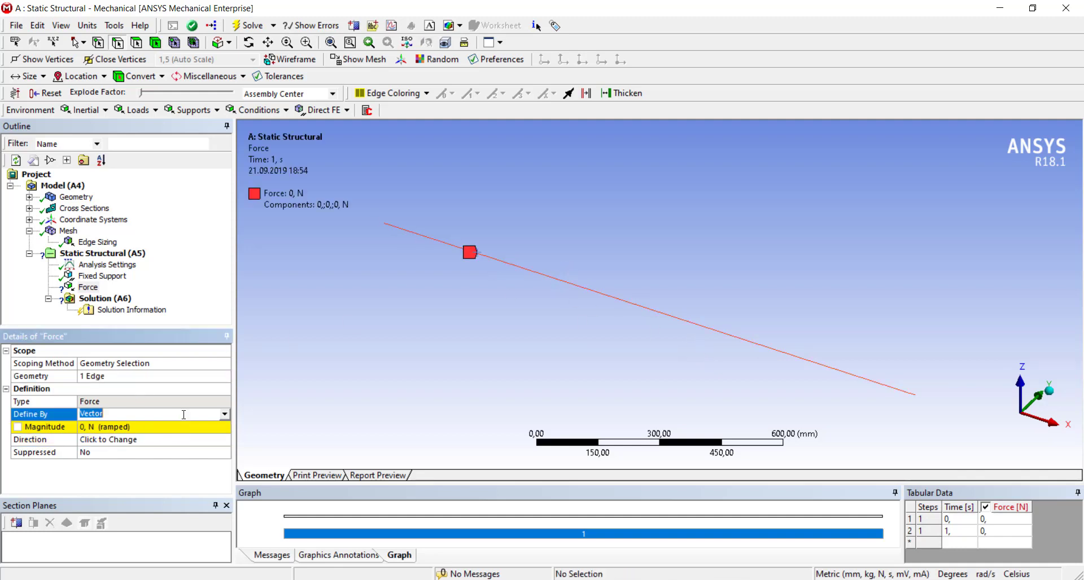
click(226, 418)
click(116, 432)
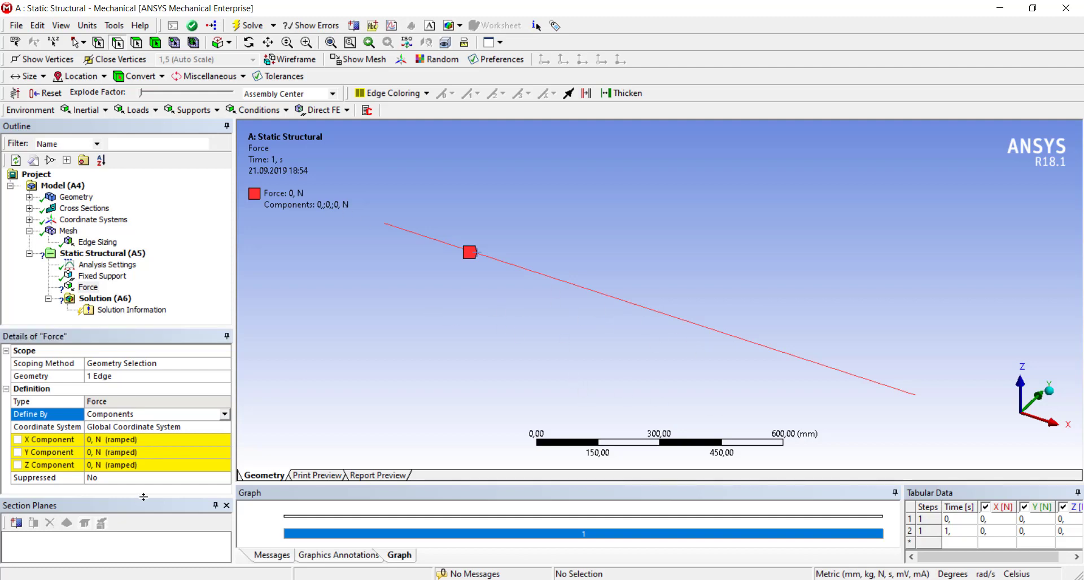
Set the force's Z component to -1500 N, checking it against the hand-calculation PDF
key(alt+Tab)
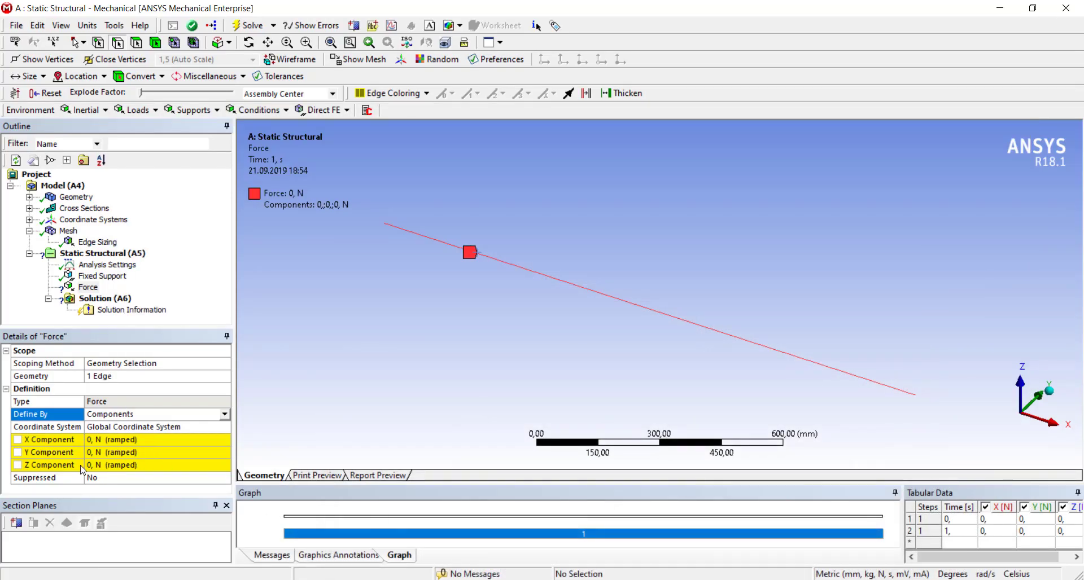
click(99, 466)
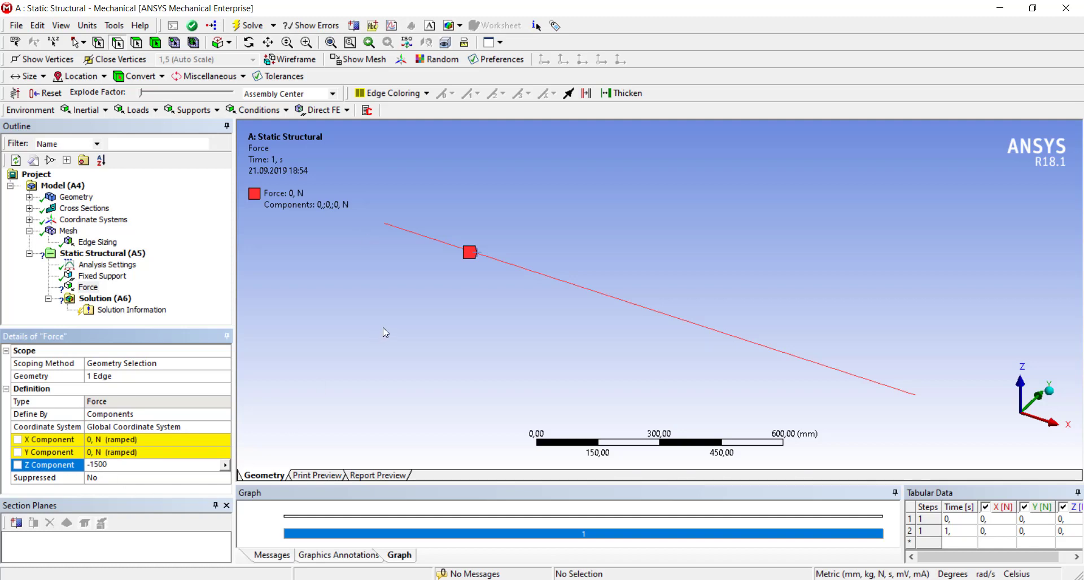
click(387, 311)
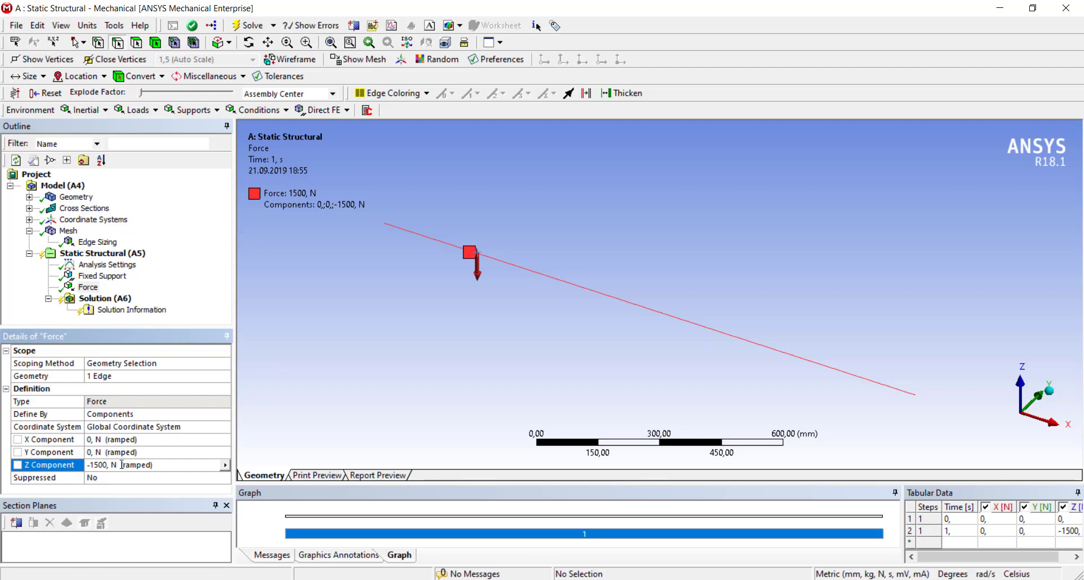
key(alt+Tab)
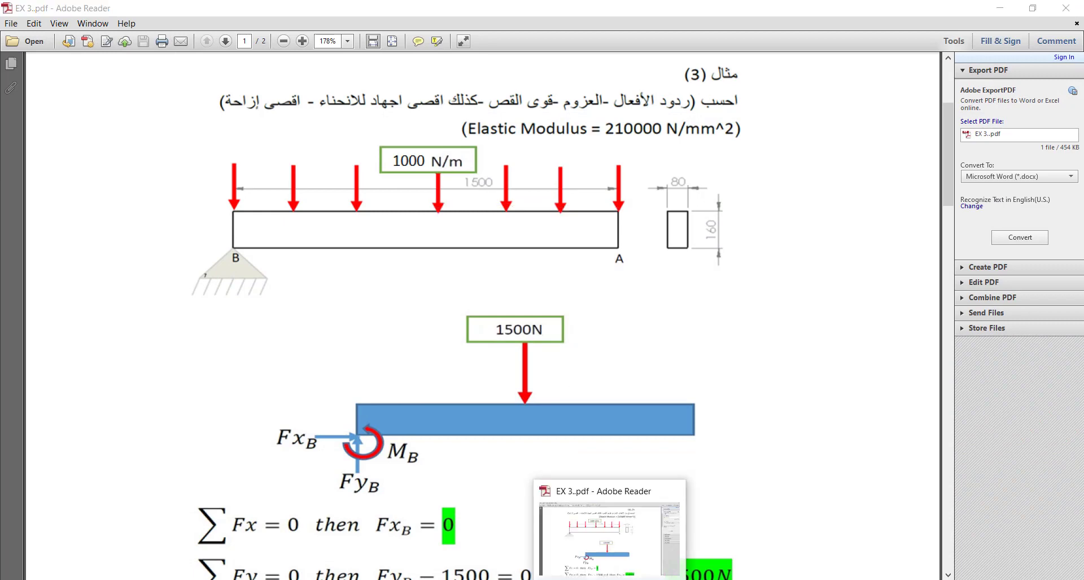
Delete the earlier Force load from Static Structural
key(alt+Tab)
right_click(82, 288)
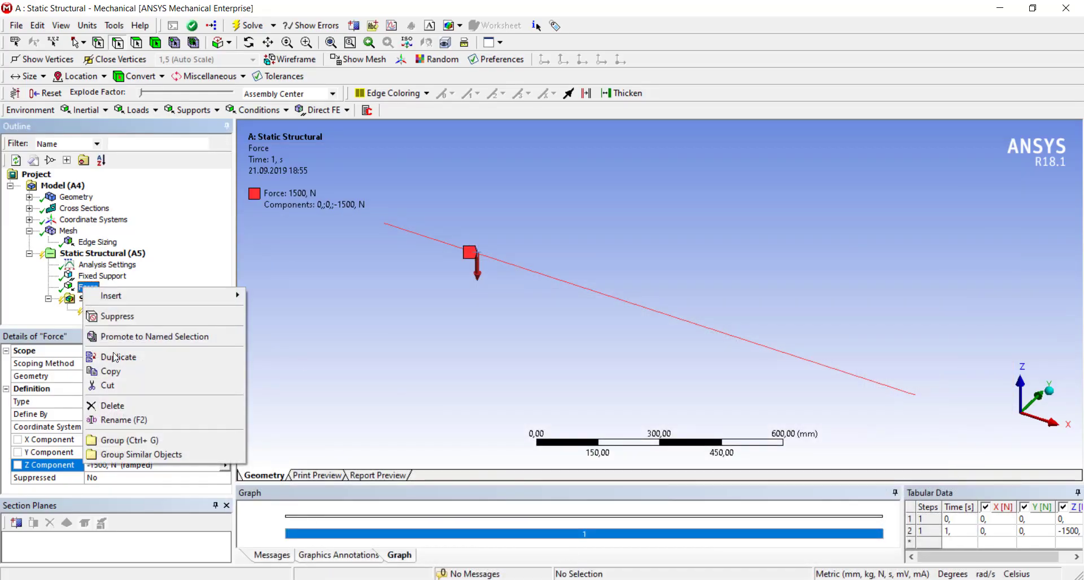
click(131, 406)
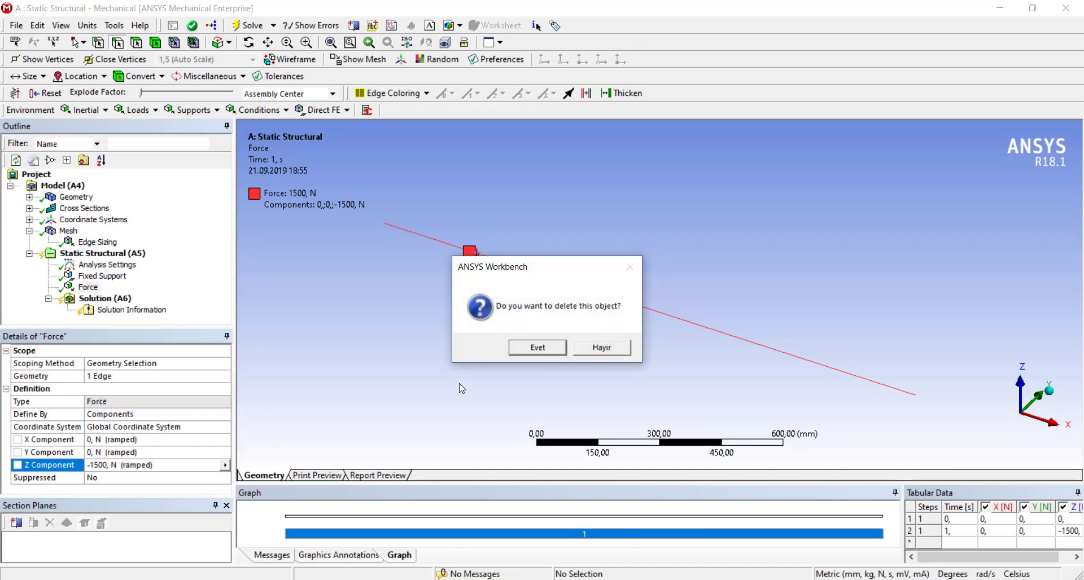
click(528, 351)
Insert a Line Pressure load defined by components
right_click(90, 253)
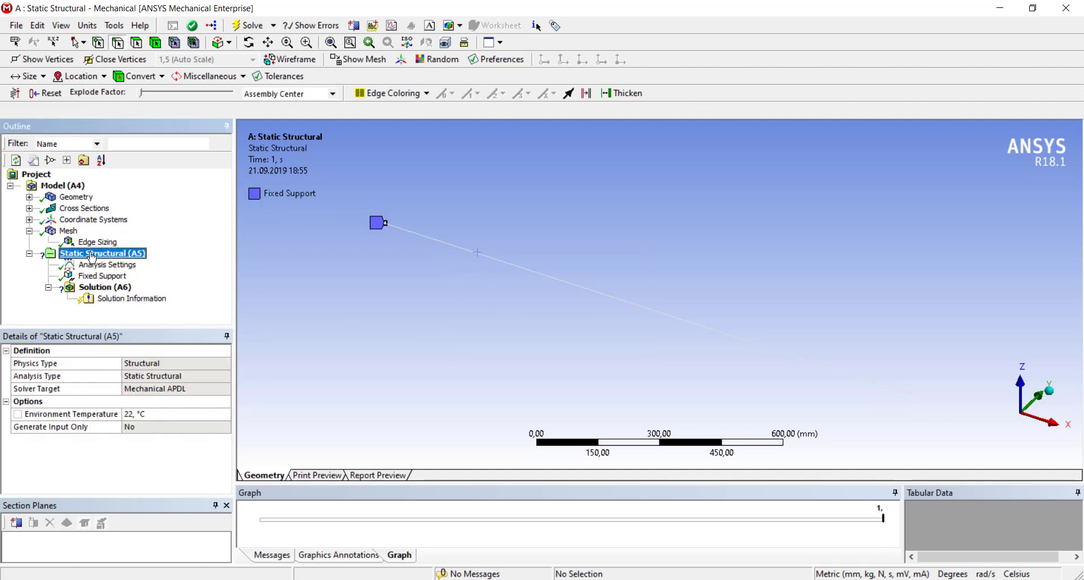
mouse_move(119, 260)
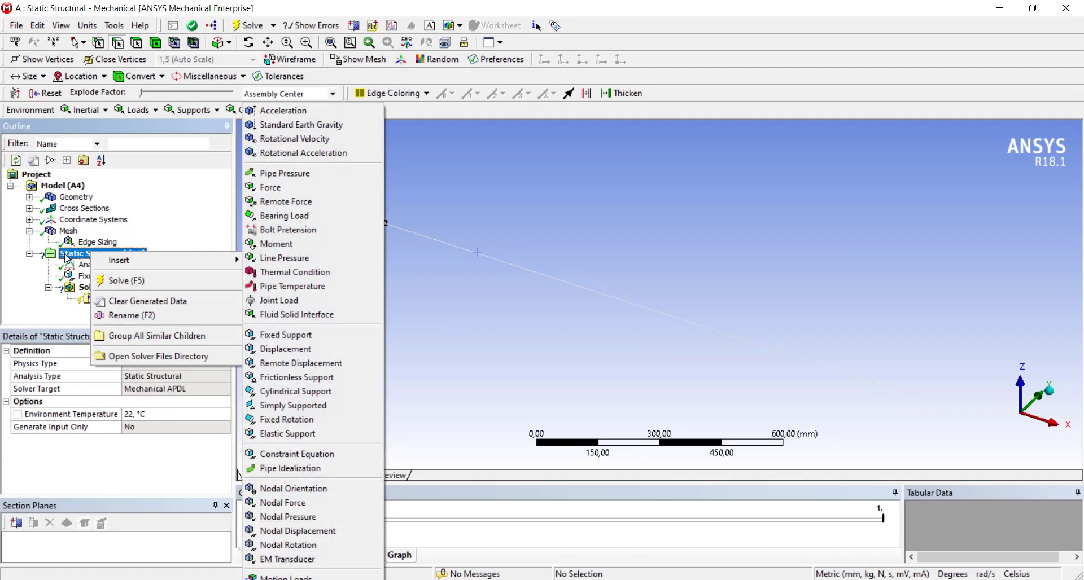
right_click(66, 254)
right_click(66, 255)
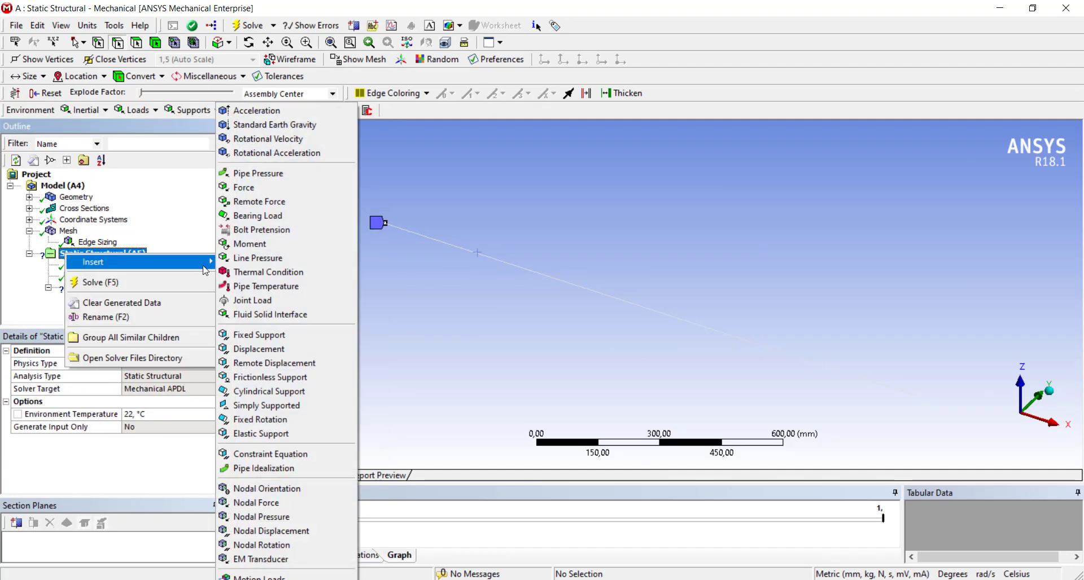
click(247, 259)
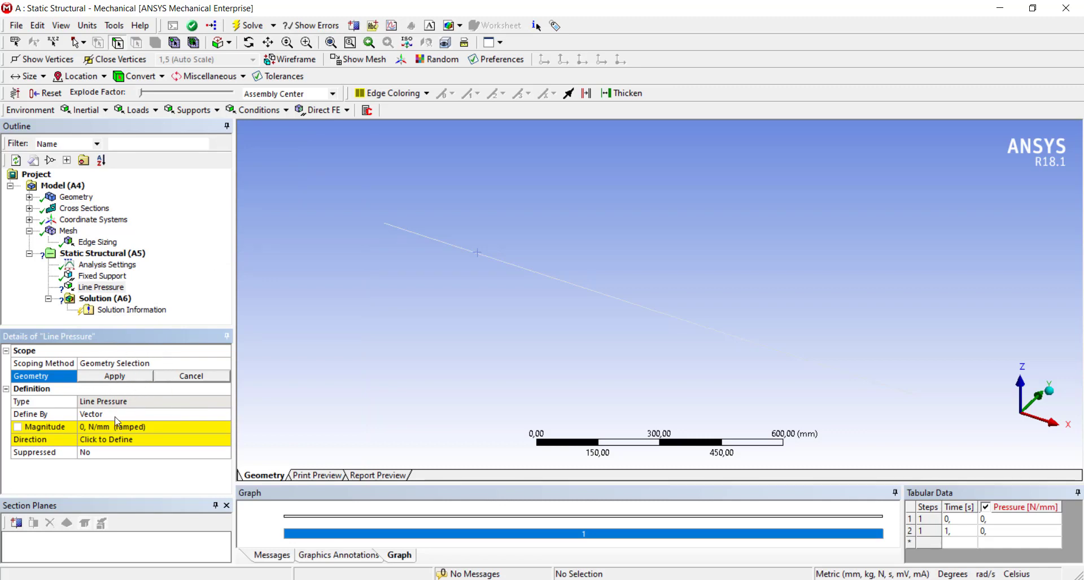
click(210, 421)
click(195, 418)
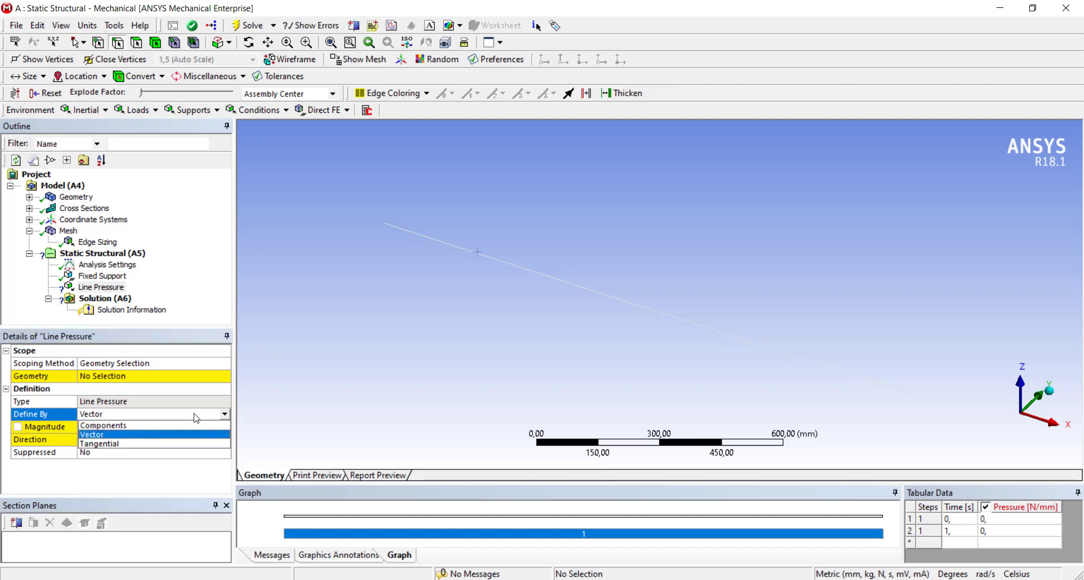
click(144, 427)
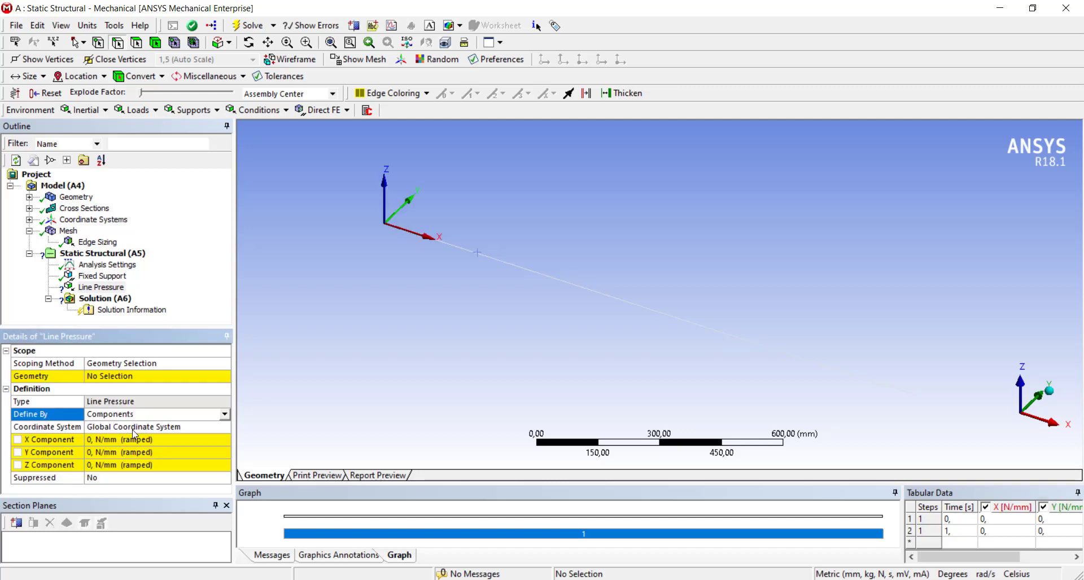
Switch units to metres, kilograms and newtons, then set the line pressure's Z component to -1000 N/m
click(87, 25)
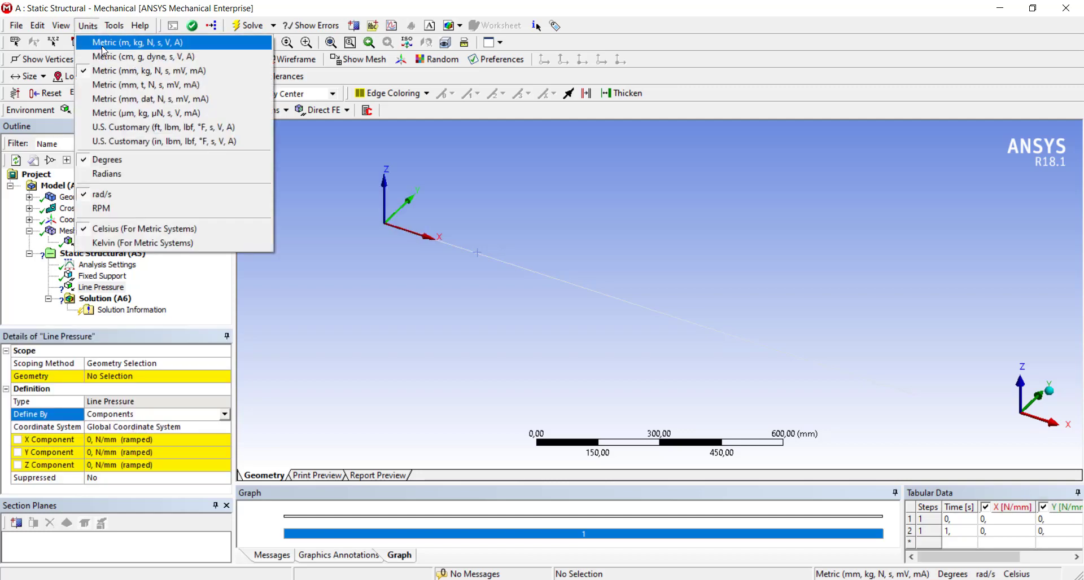
click(103, 50)
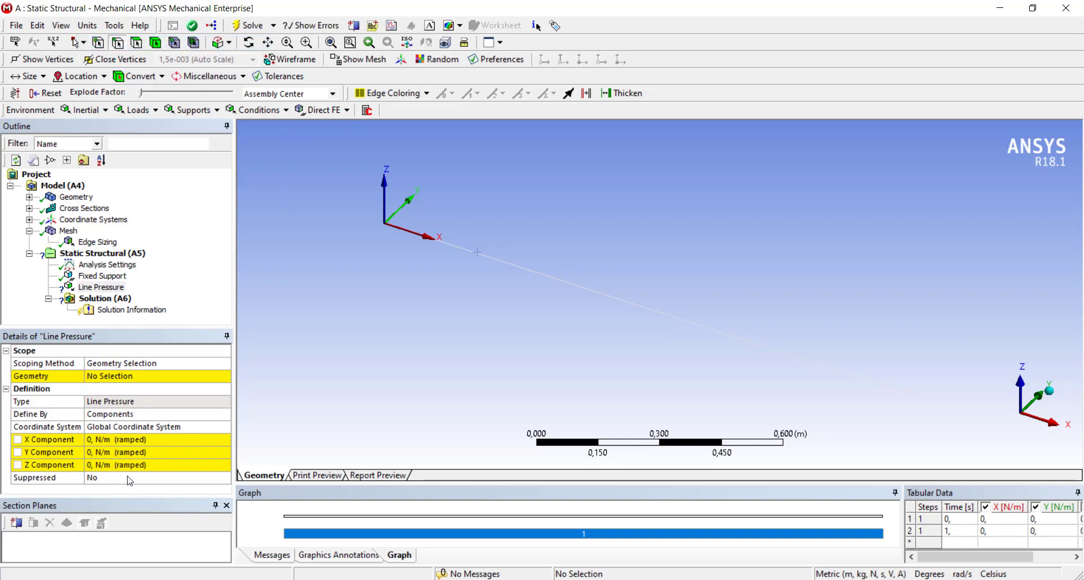
click(111, 466)
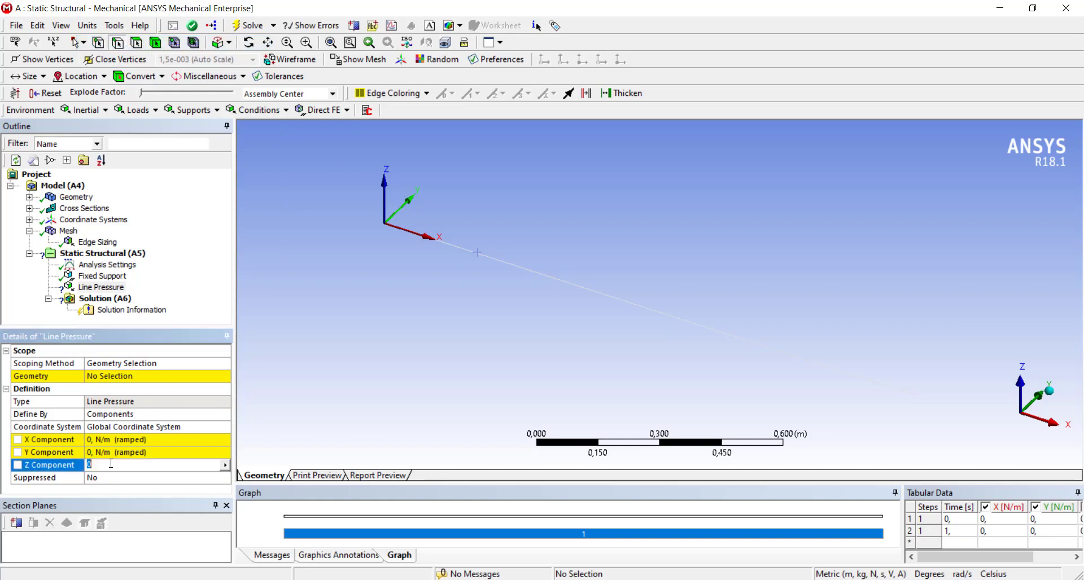
click(89, 26)
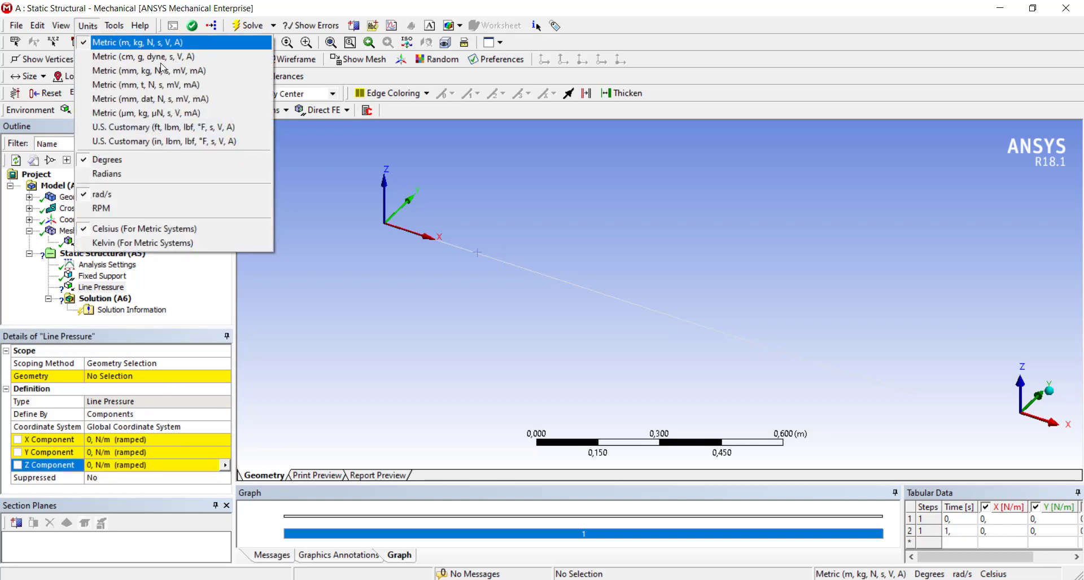
click(321, 304)
click(133, 465)
text(-1000)
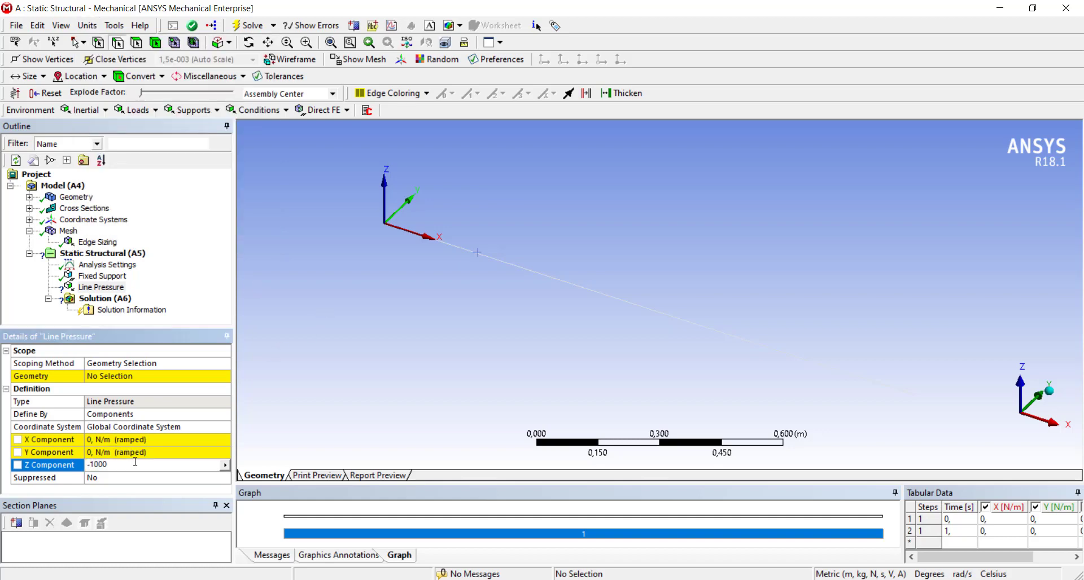
click(301, 403)
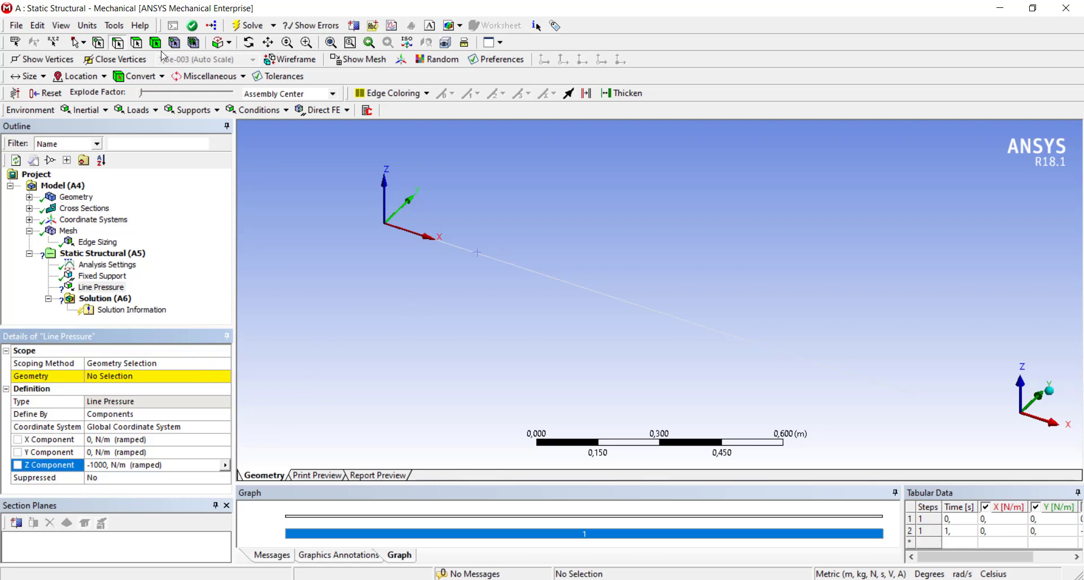
Scope the line pressure to the 1,5 m beam edge
click(570, 285)
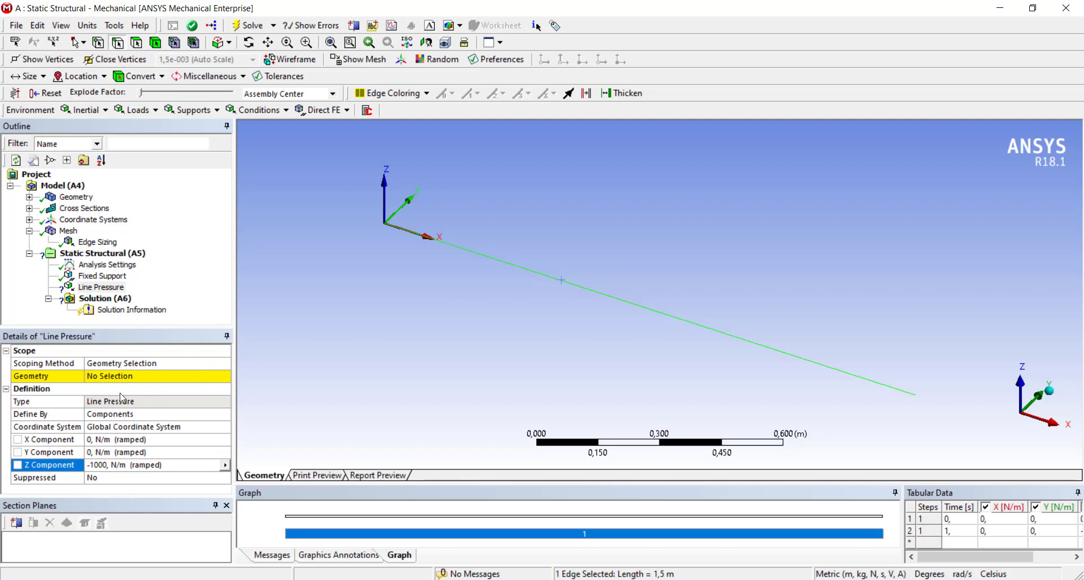
click(119, 376)
click(119, 376)
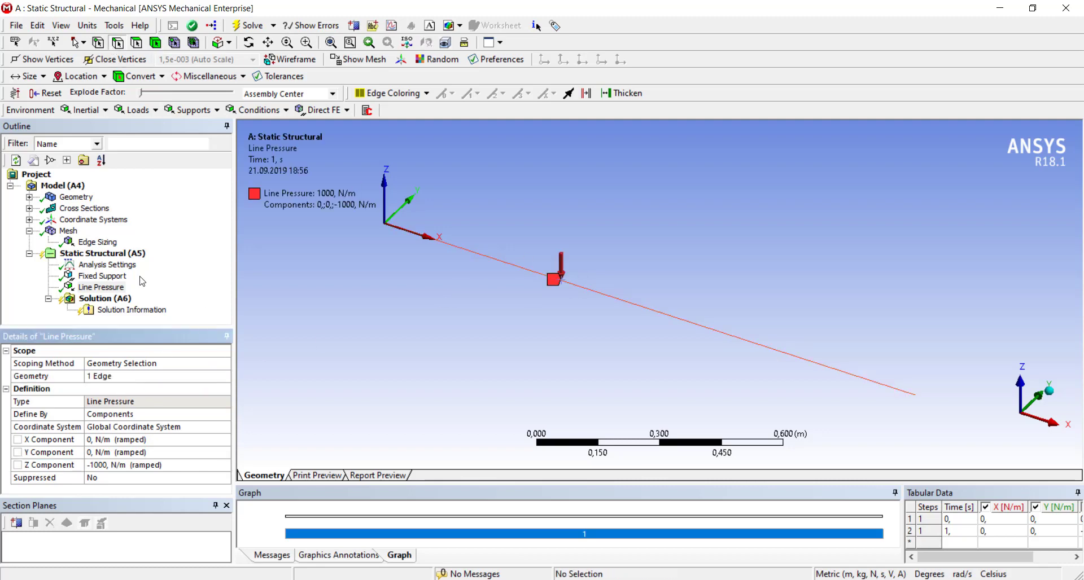
right_click(86, 255)
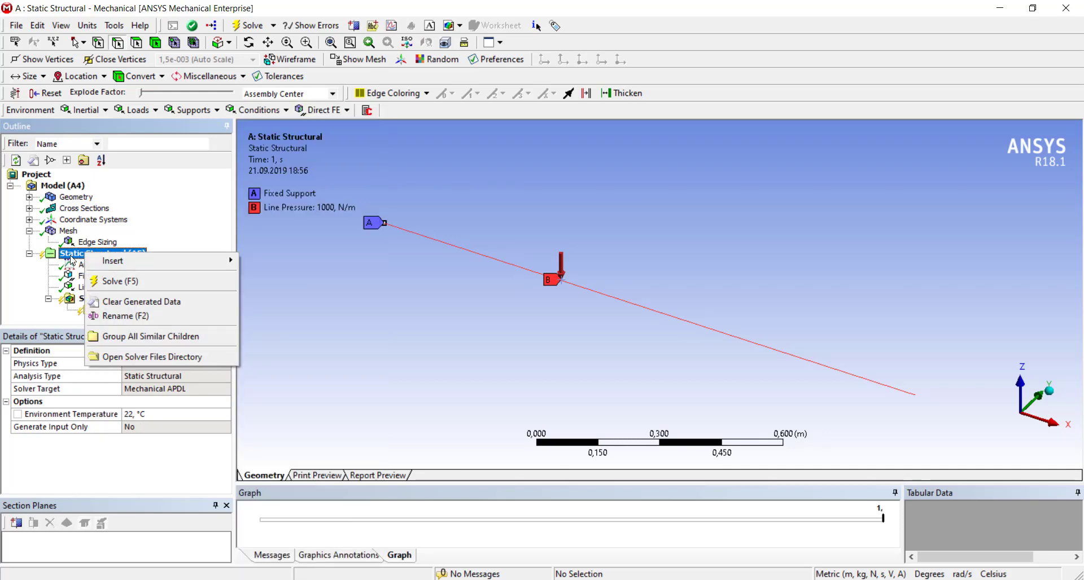
mouse_move(159, 259)
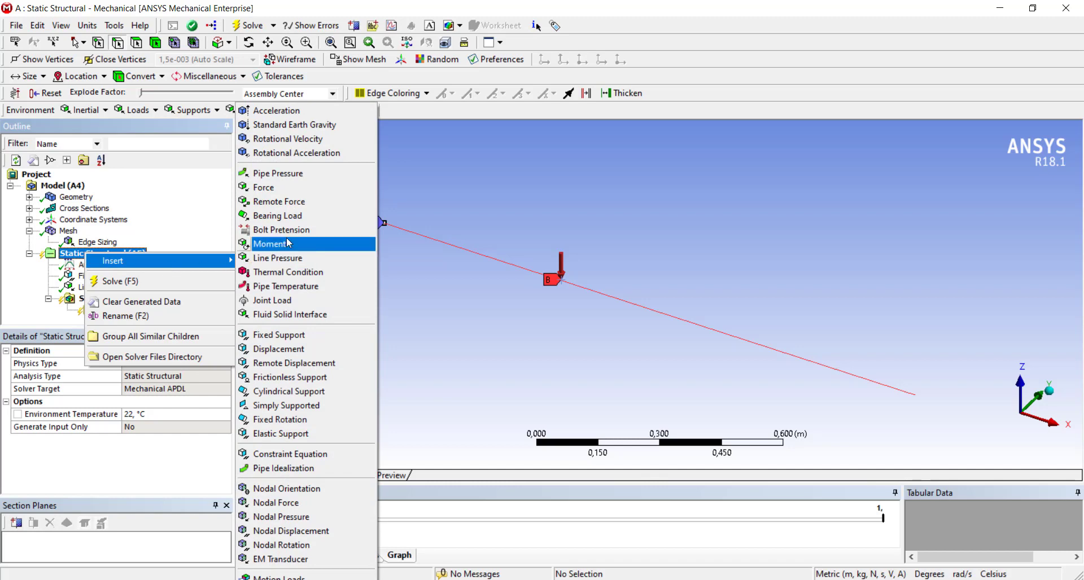
click(283, 190)
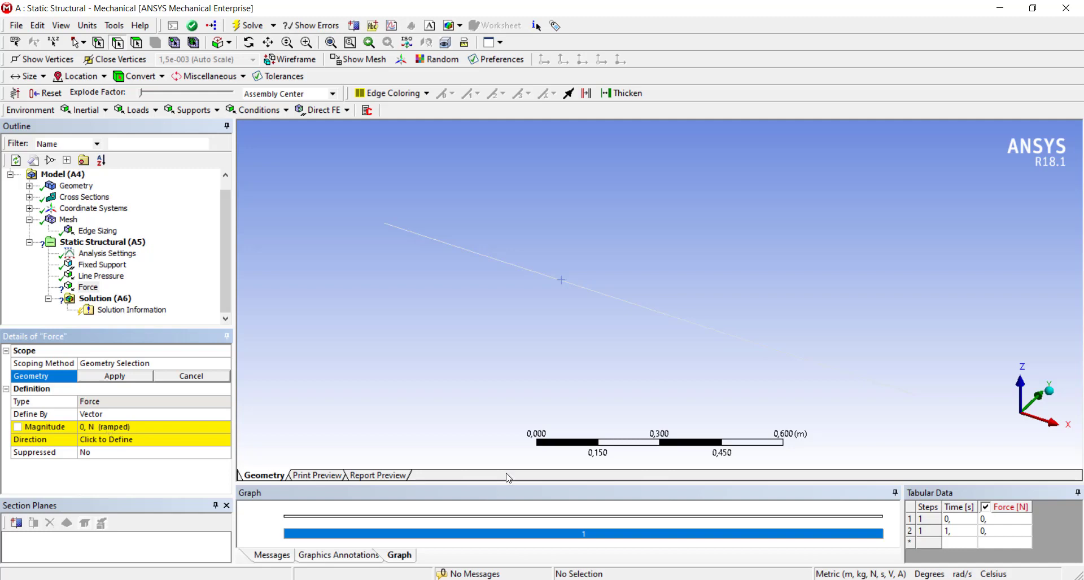
key(alt+Tab)
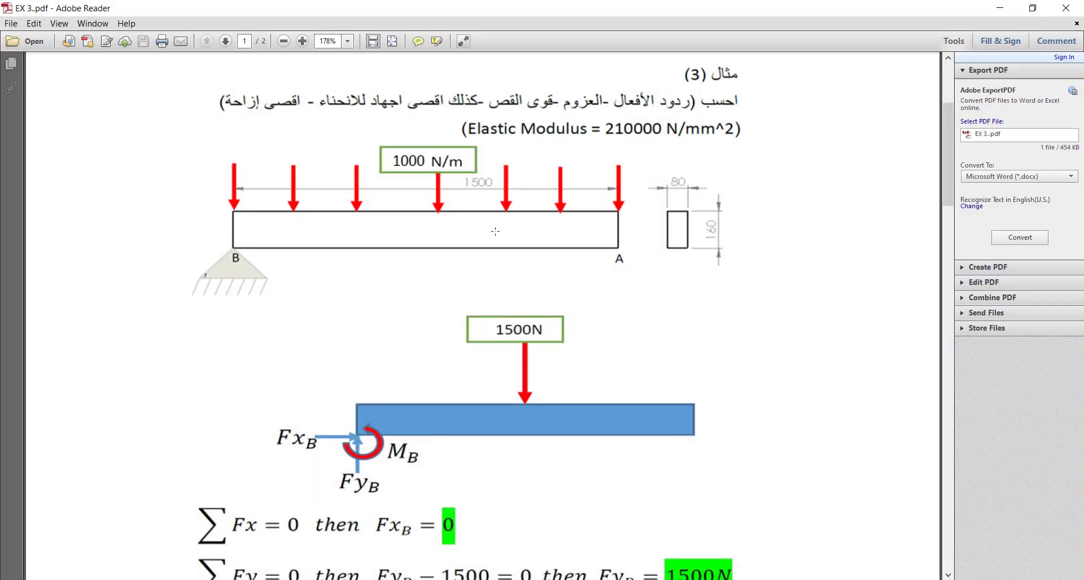
key(alt+Tab)
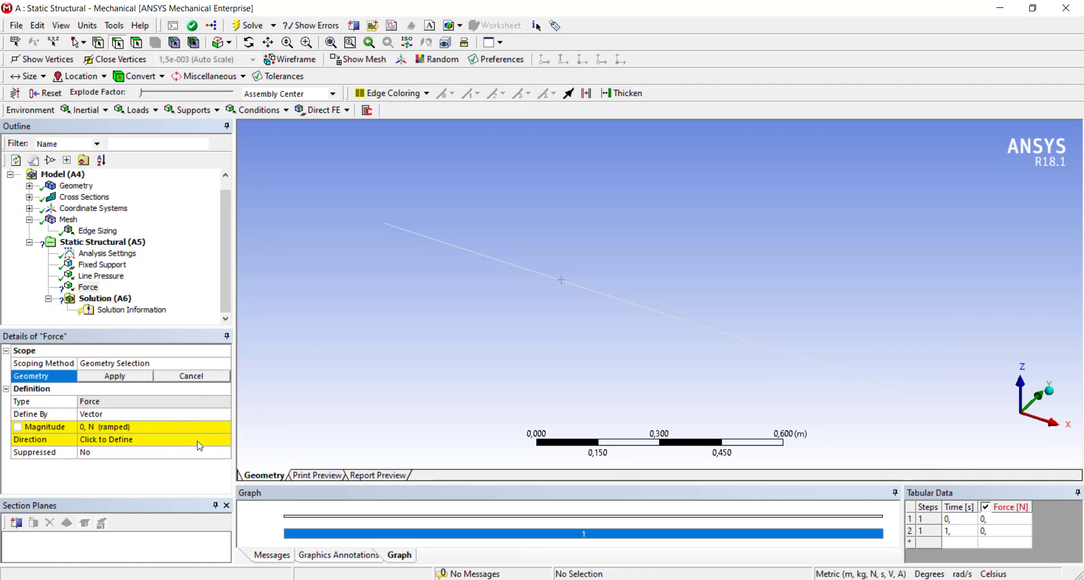
right_click(110, 286)
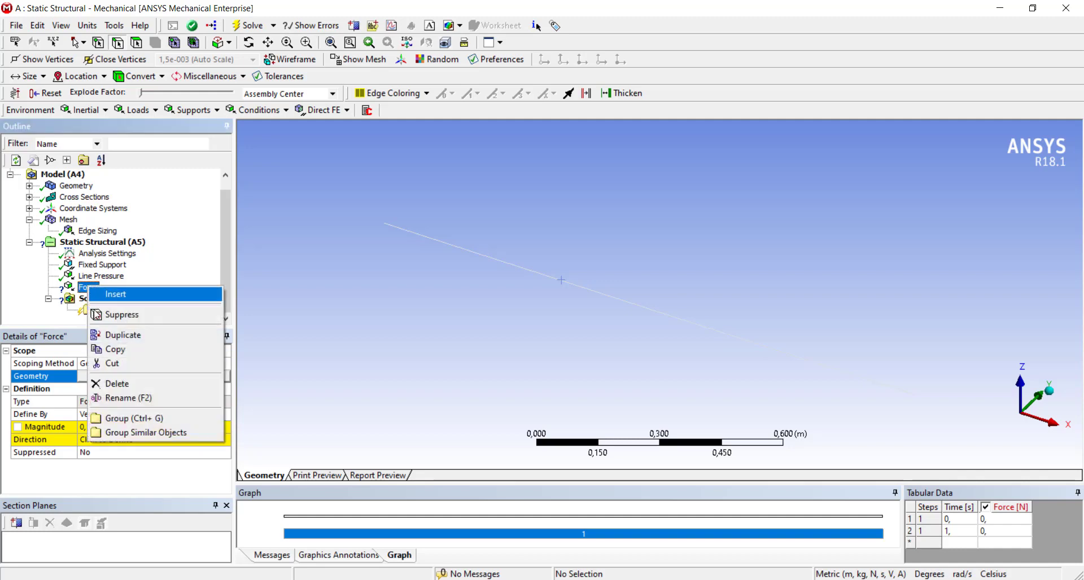
click(184, 380)
click(511, 346)
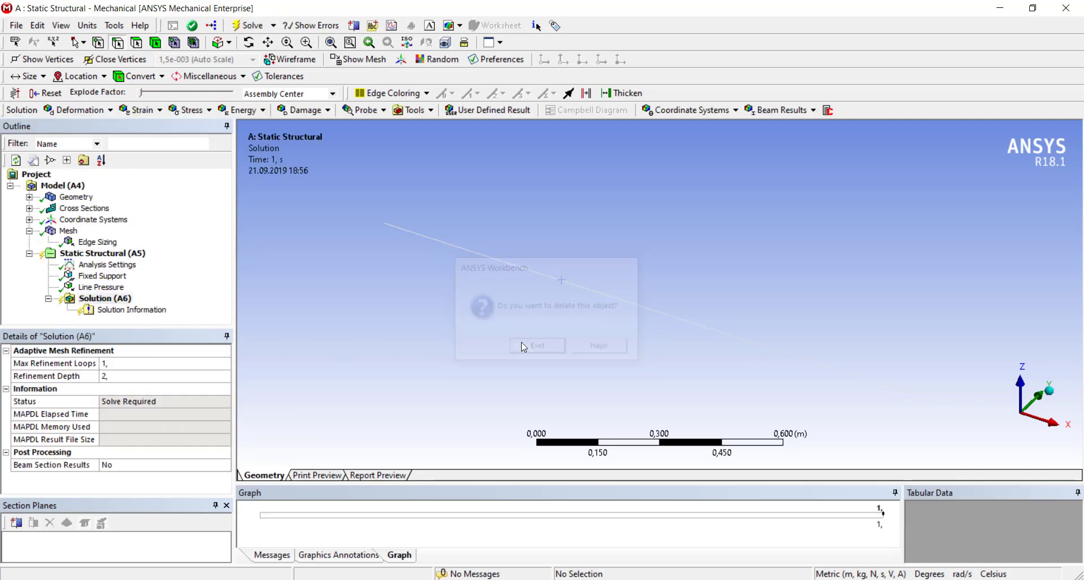
Add Total Deformation, a Beam Tool, and a Maximum Bending Stress result to the Solution
right_click(89, 298)
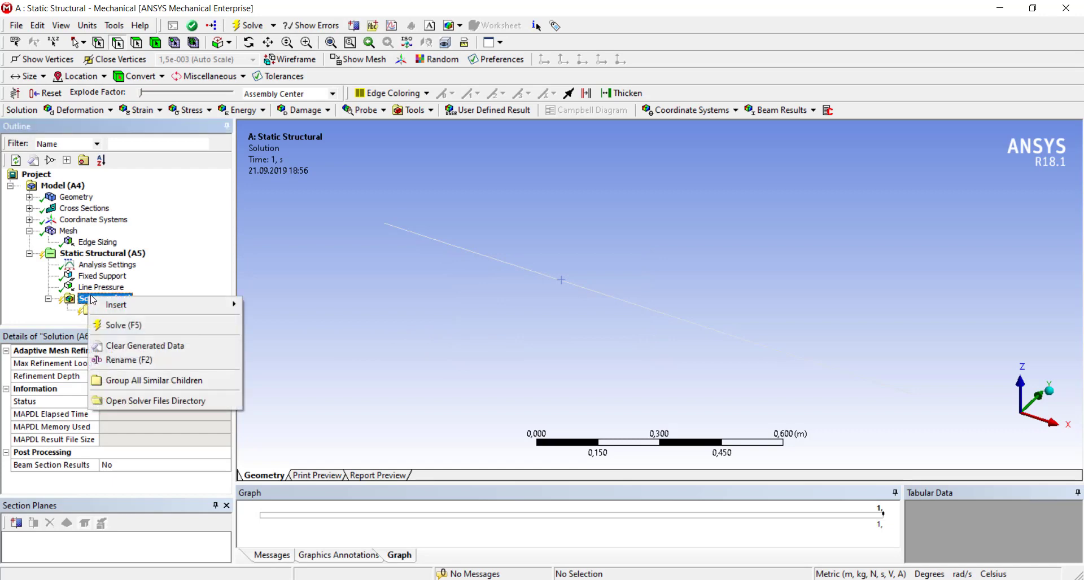
mouse_move(160, 305)
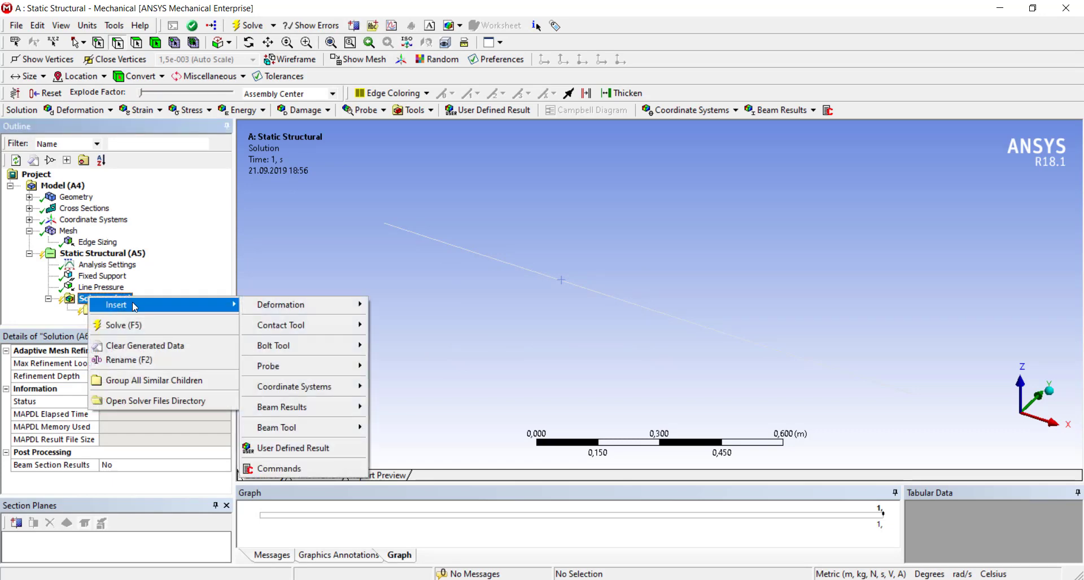
mouse_move(281, 305)
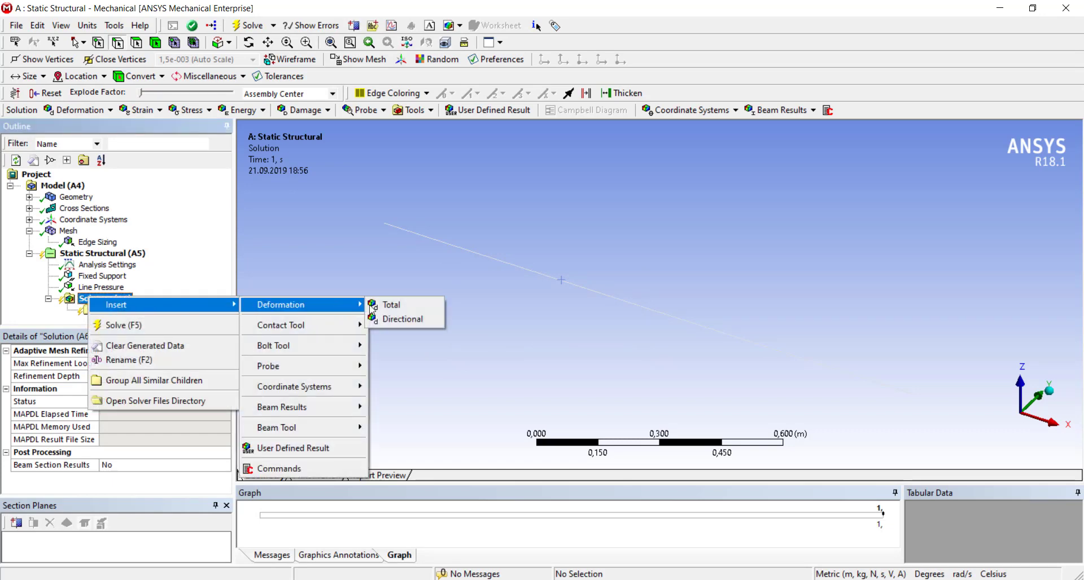
click(388, 305)
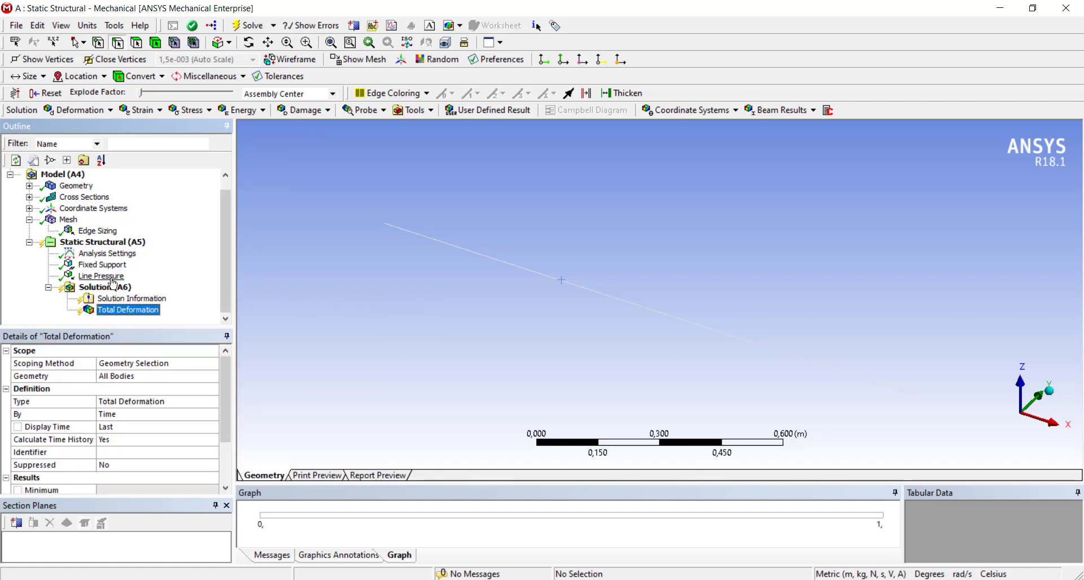
right_click(100, 289)
mouse_move(173, 296)
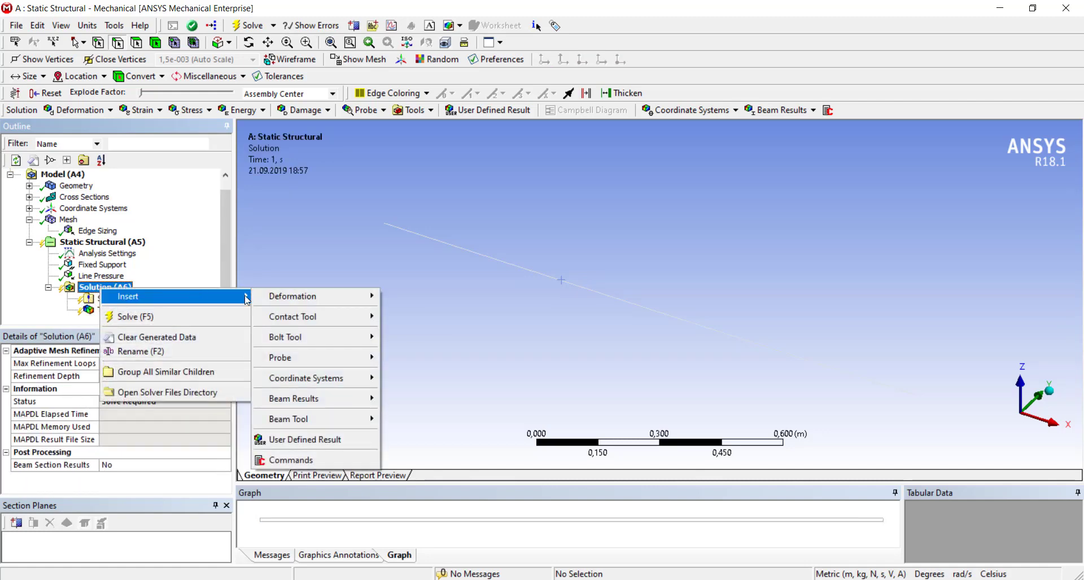
mouse_move(288, 418)
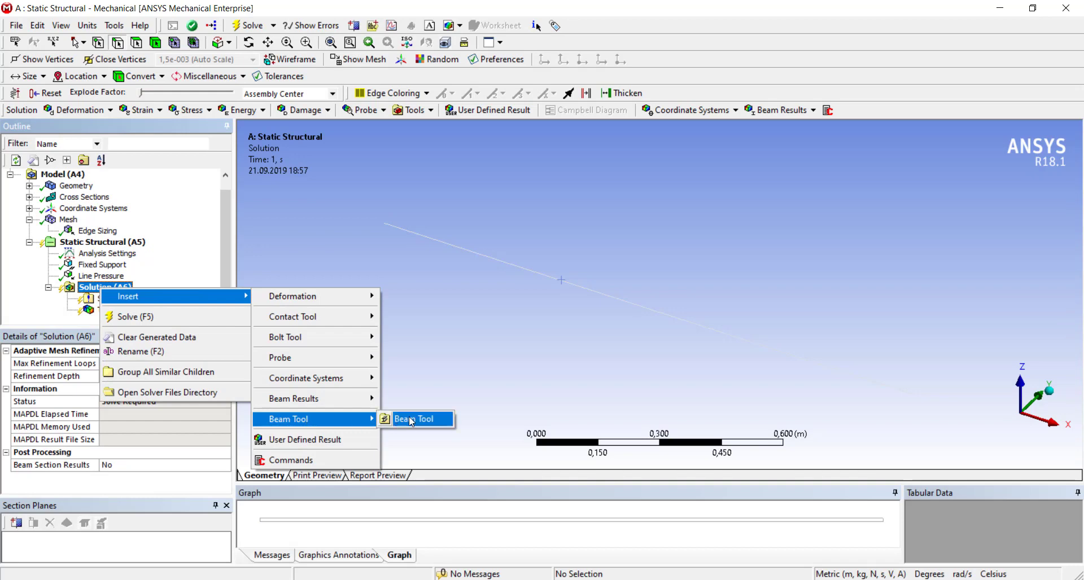
click(409, 417)
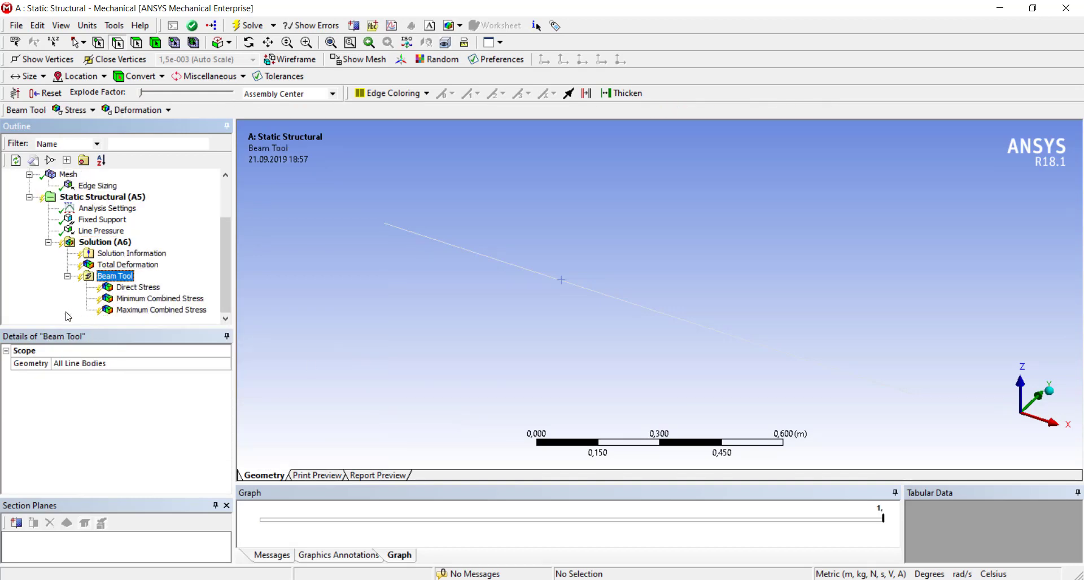
right_click(112, 277)
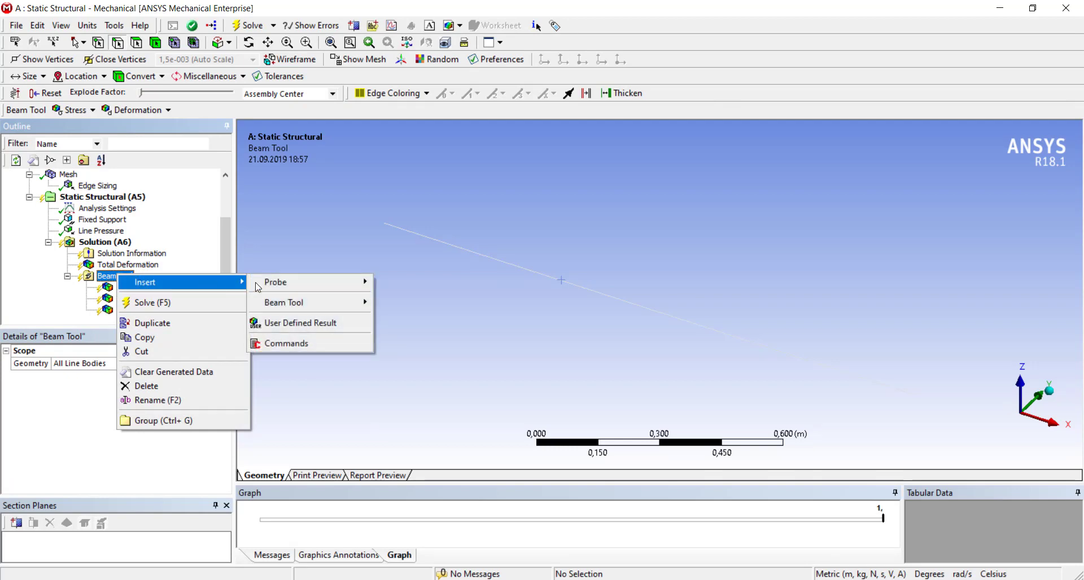
mouse_move(181, 283)
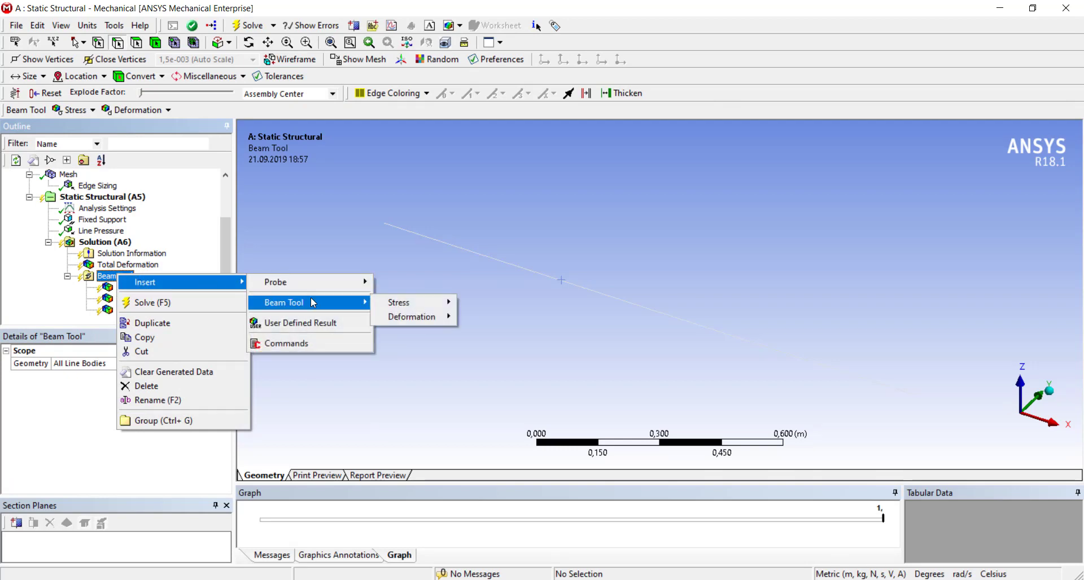
mouse_move(307, 303)
mouse_move(408, 303)
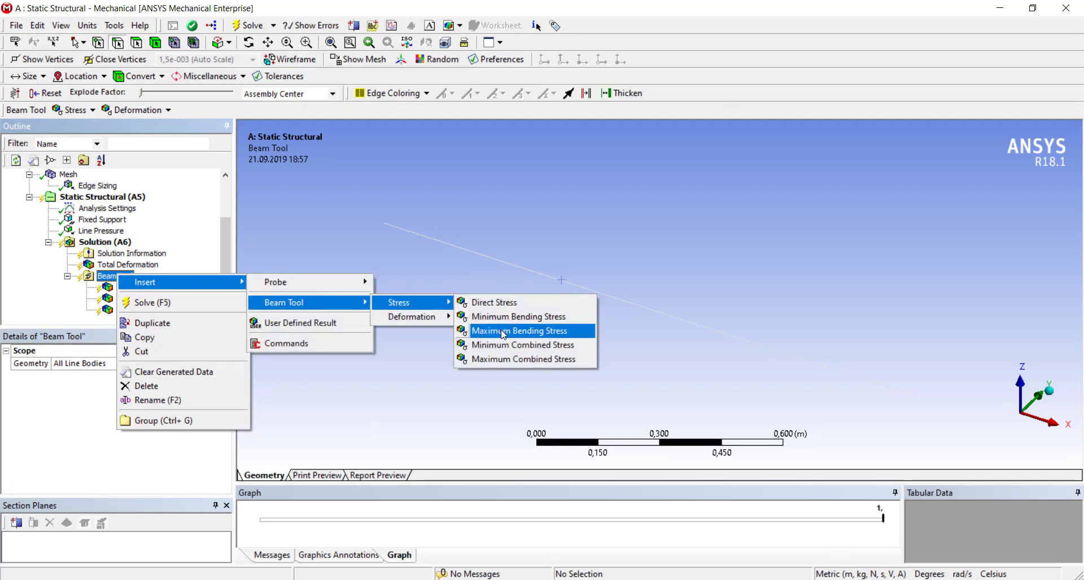
click(503, 333)
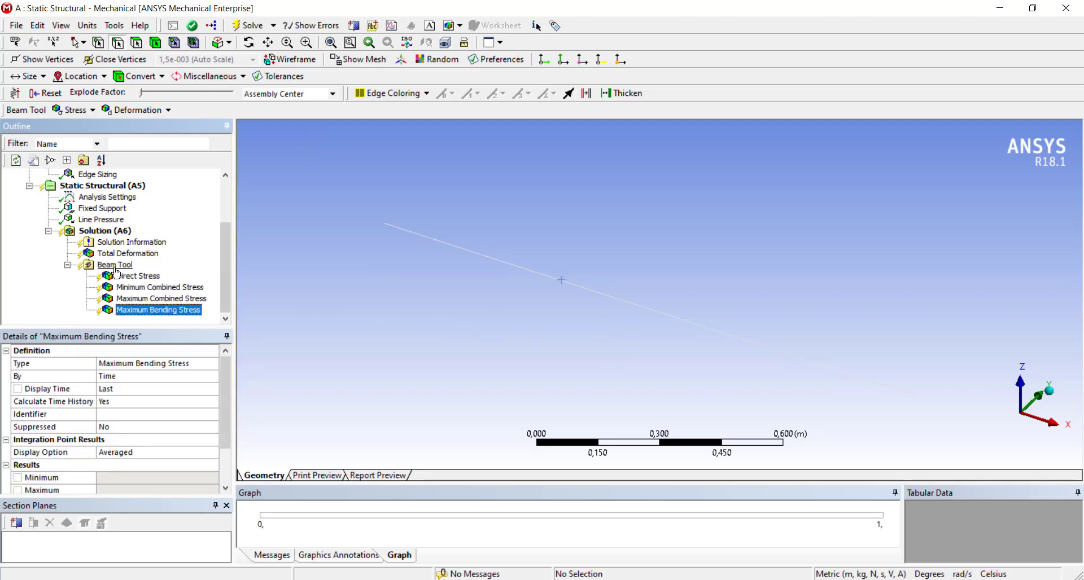
right_click(114, 234)
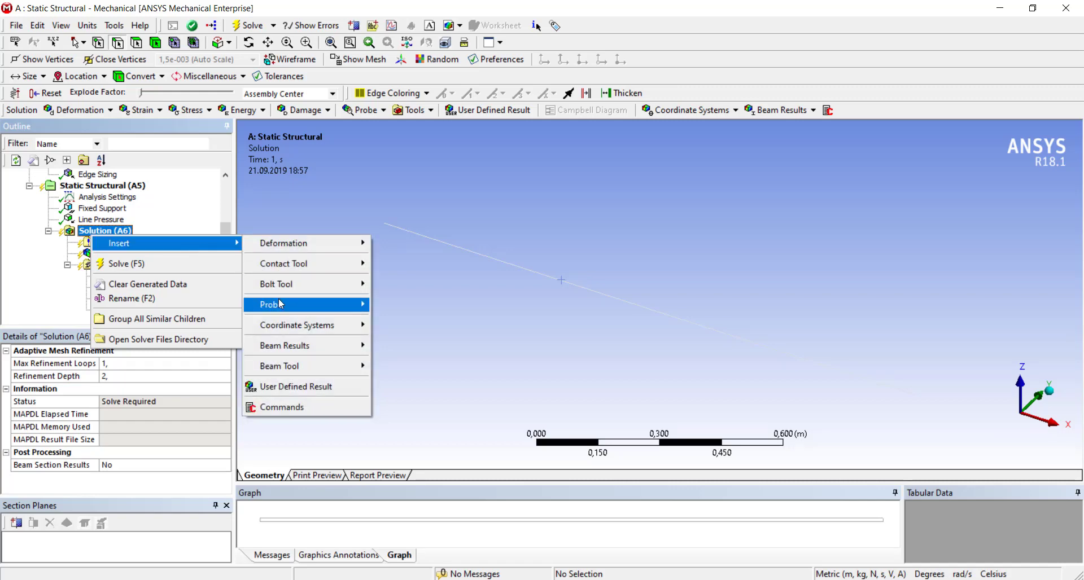
mouse_move(271, 304)
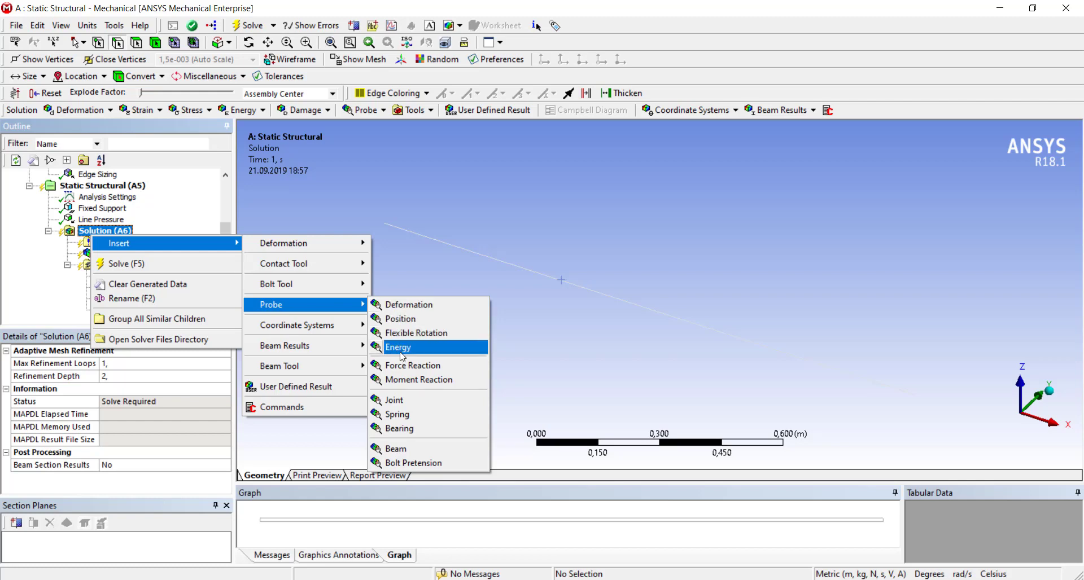
Add Force Reaction and Moment Reaction probes, both on the Fixed Support
click(411, 366)
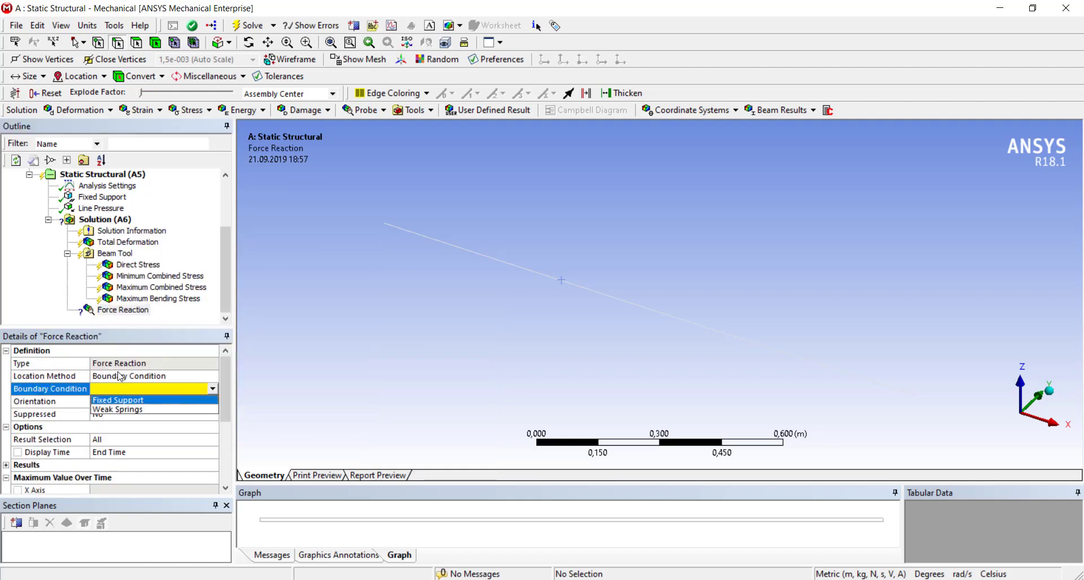
click(137, 401)
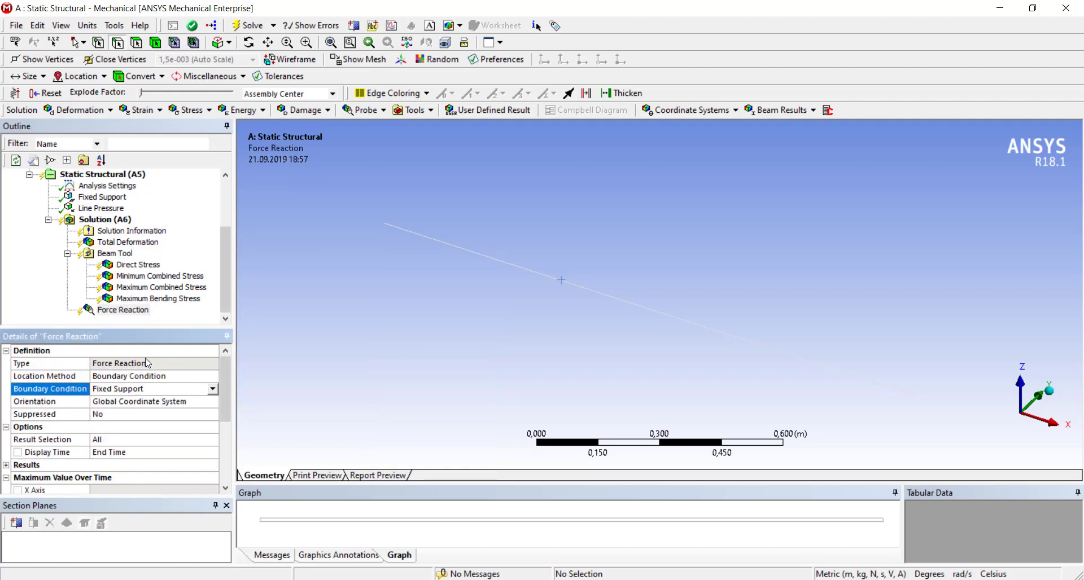
click(94, 223)
right_click(95, 223)
mouse_move(170, 227)
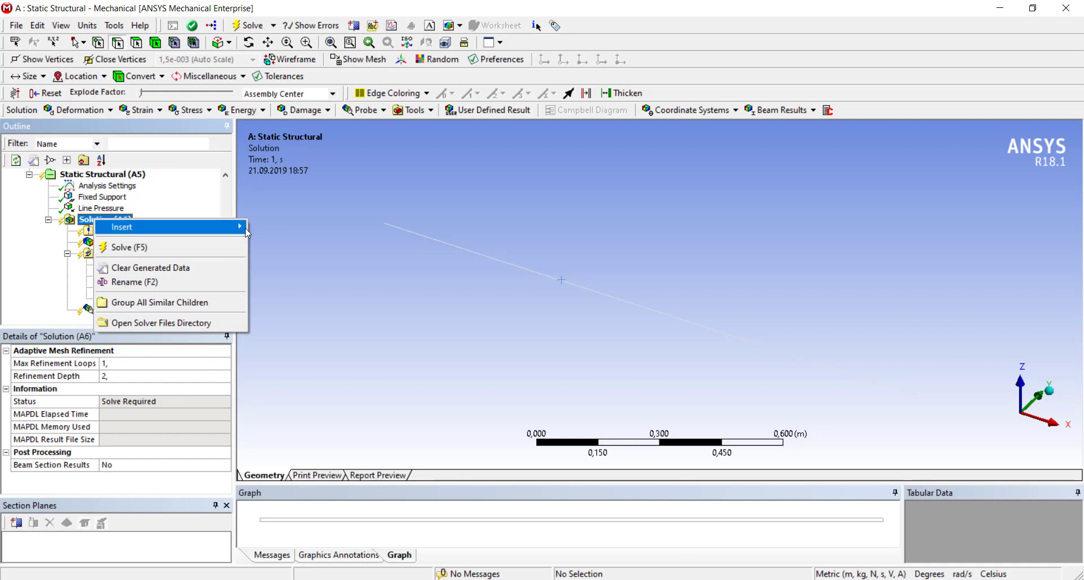
mouse_move(307, 288)
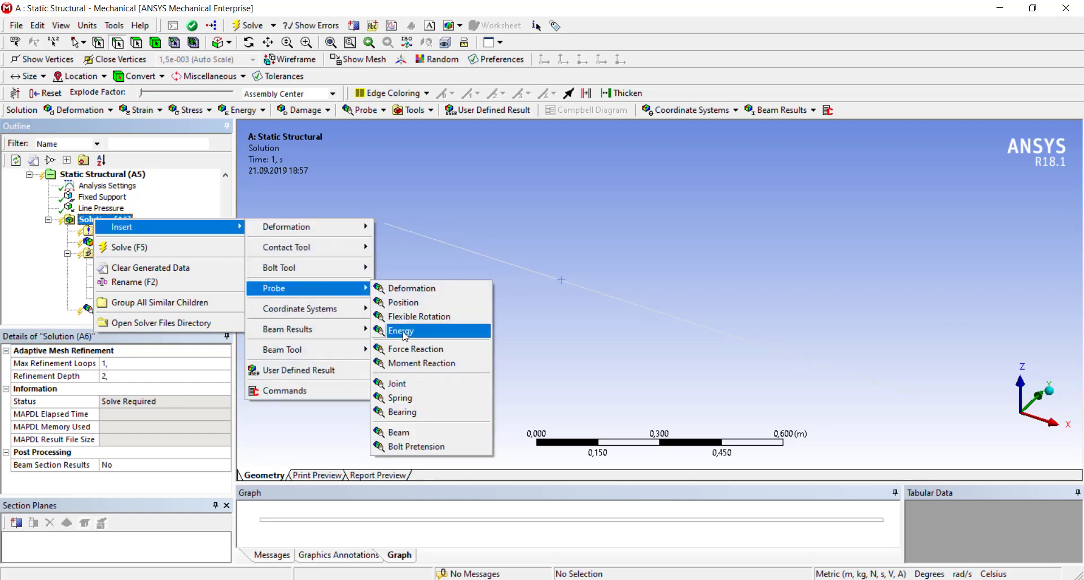
click(404, 364)
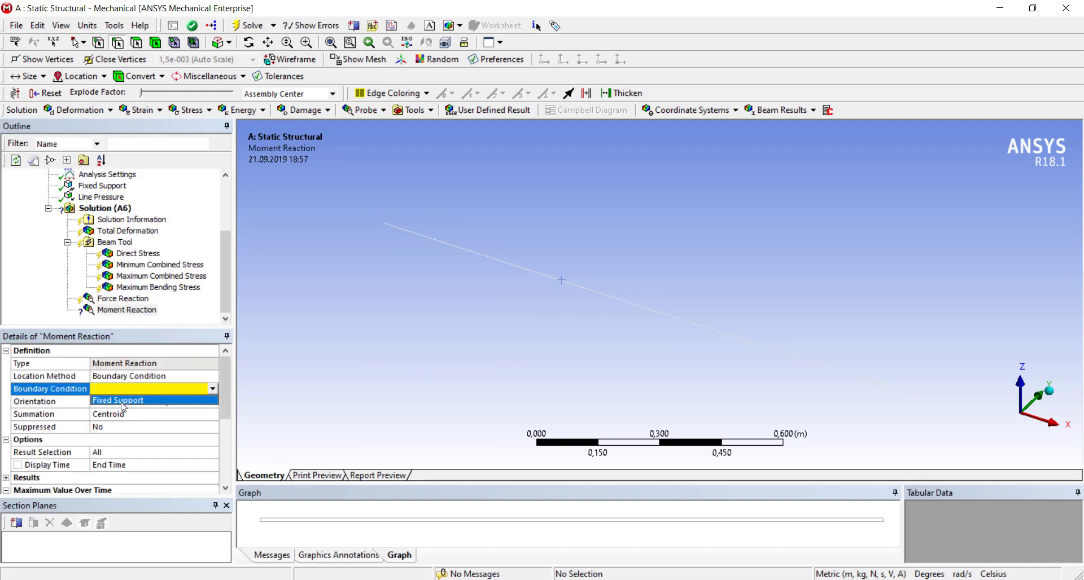
click(122, 401)
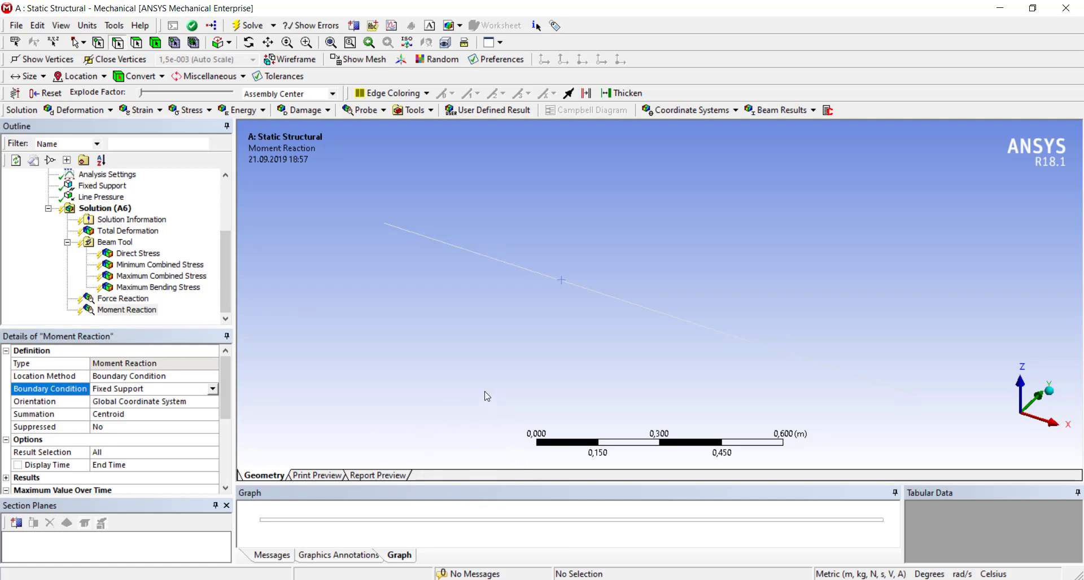
Add a Construction Geometry item to the Model
scroll(161, 271, up, 3)
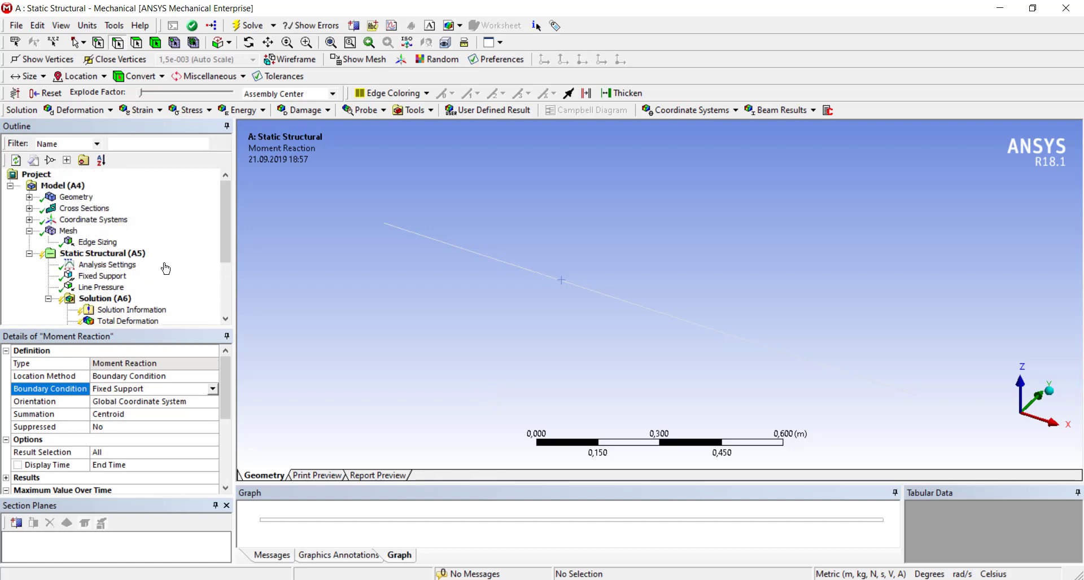
right_click(64, 186)
mouse_move(127, 190)
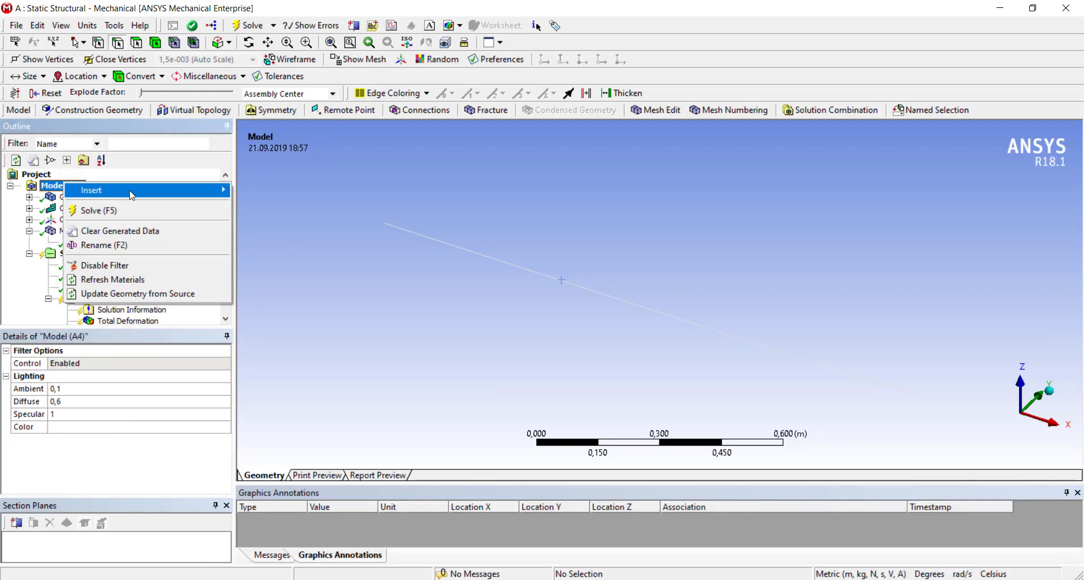
click(264, 209)
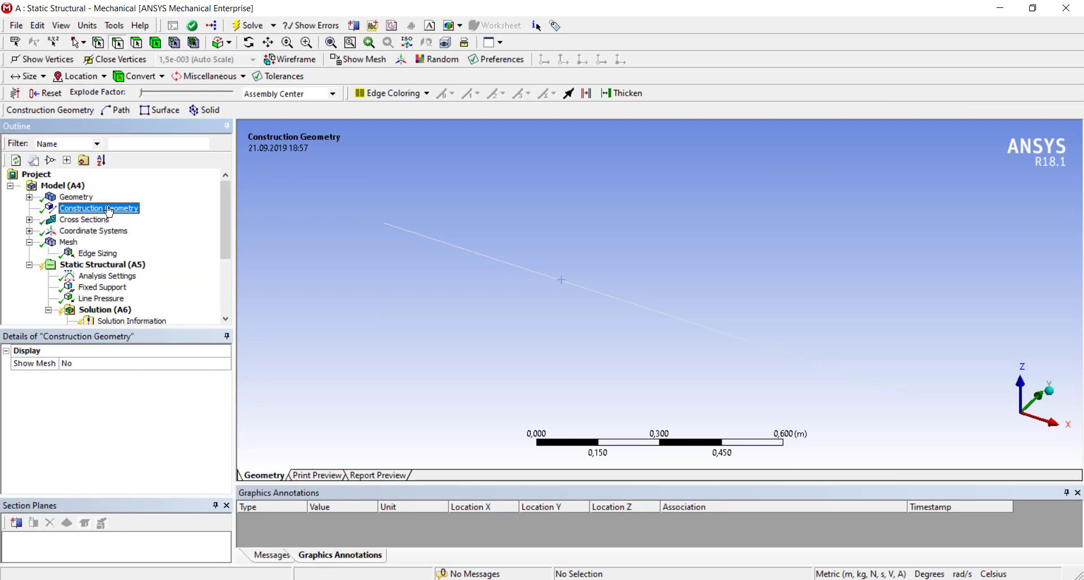
Insert a Path of type Edge under Construction Geometry, scoped to the 1,5 m beam edge
right_click(108, 208)
click(241, 220)
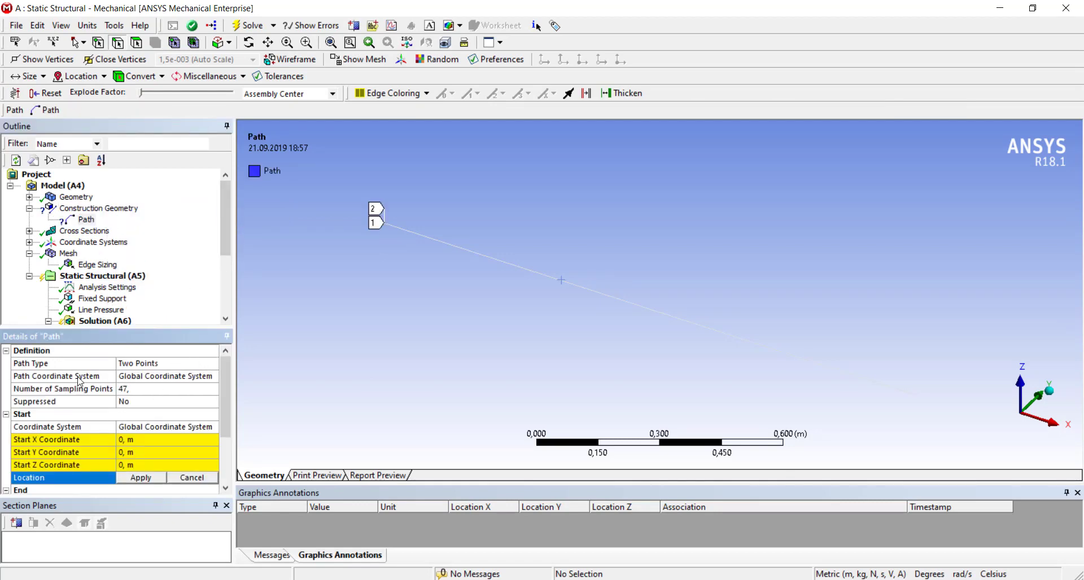
click(213, 363)
click(214, 363)
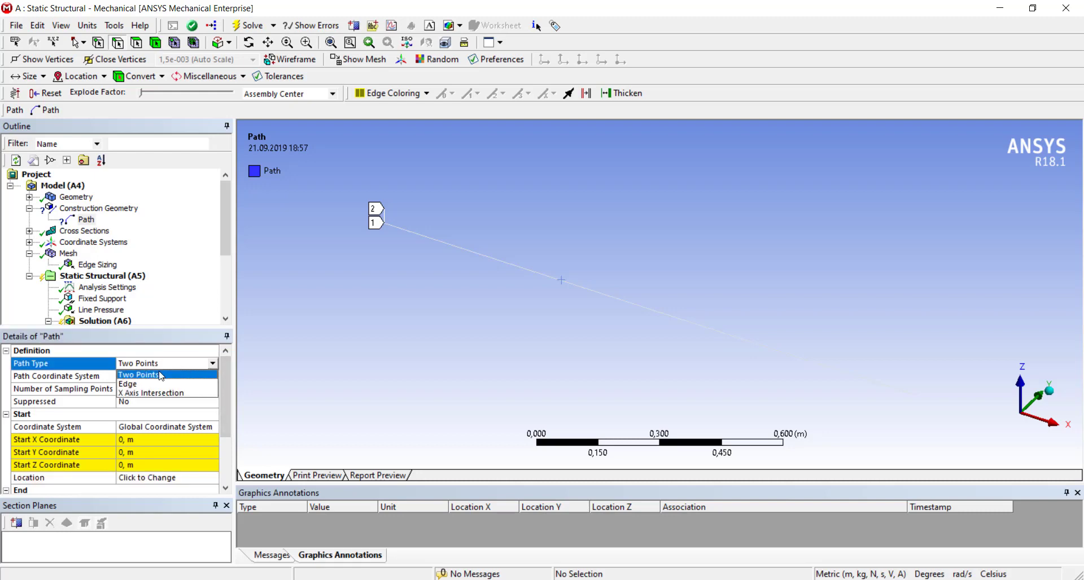
click(141, 384)
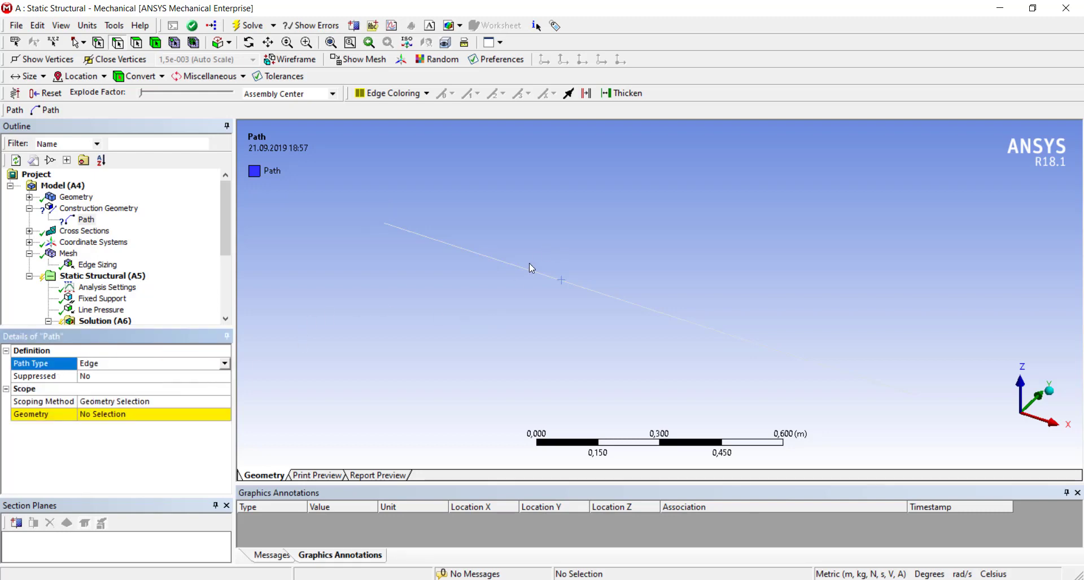
click(528, 270)
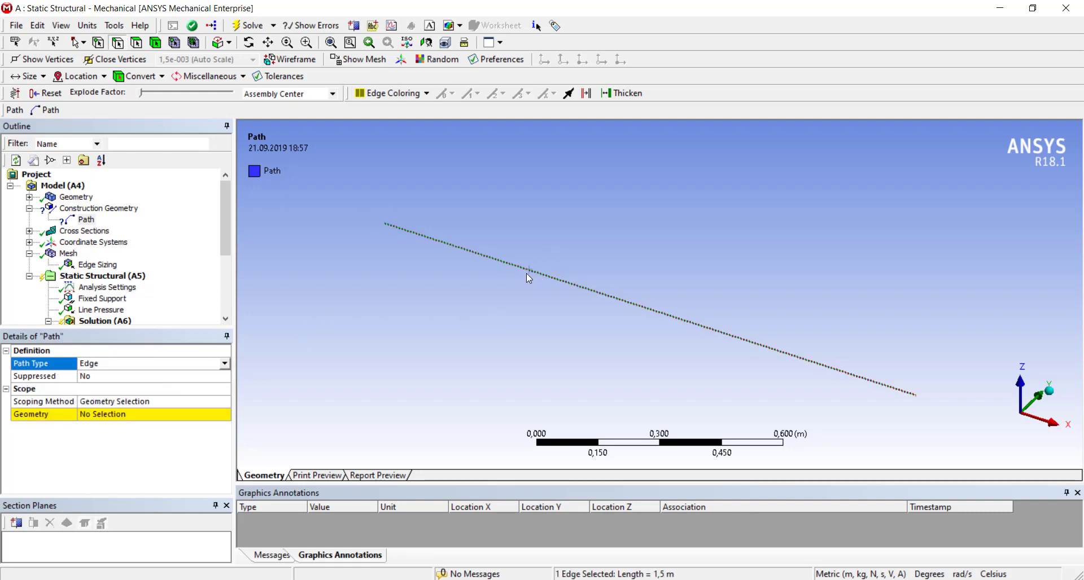
click(111, 419)
click(111, 416)
scroll(170, 248, down, 4)
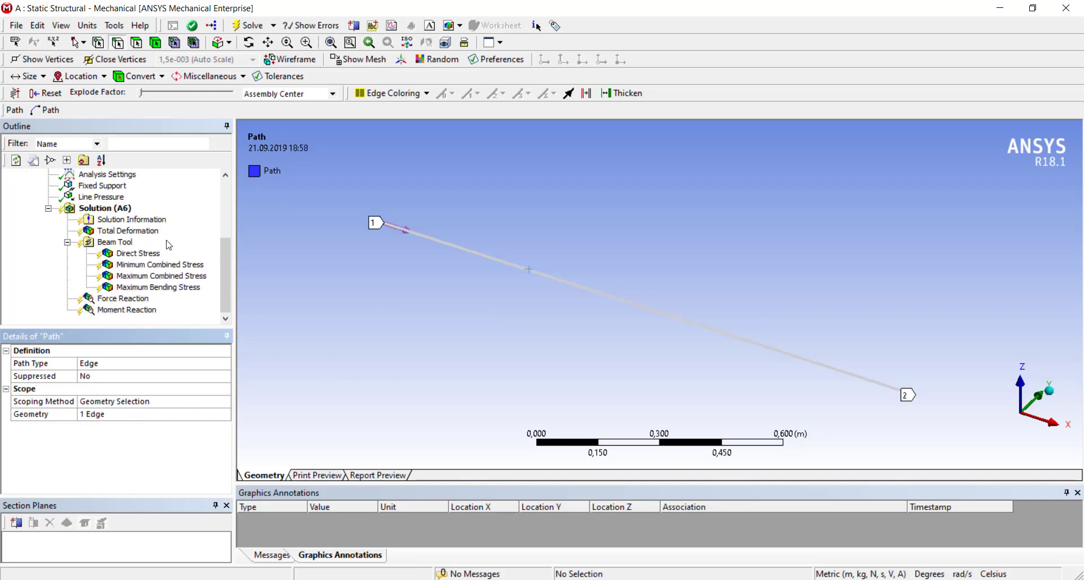
Insert a Total Shear Force result scoped by Path to the beam's Path, and resize the graph panel
right_click(98, 213)
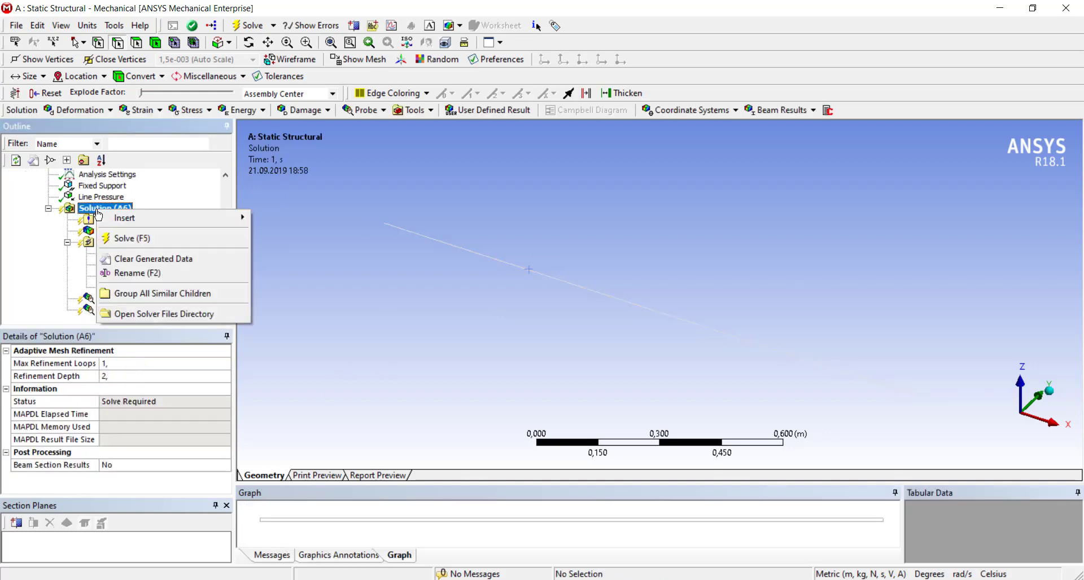
mouse_move(125, 218)
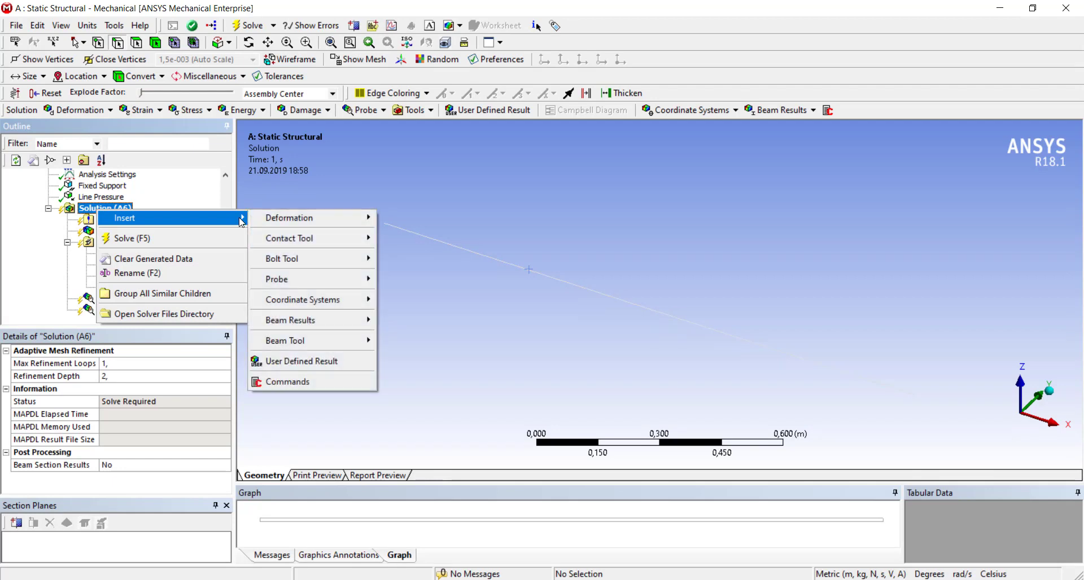
mouse_move(290, 320)
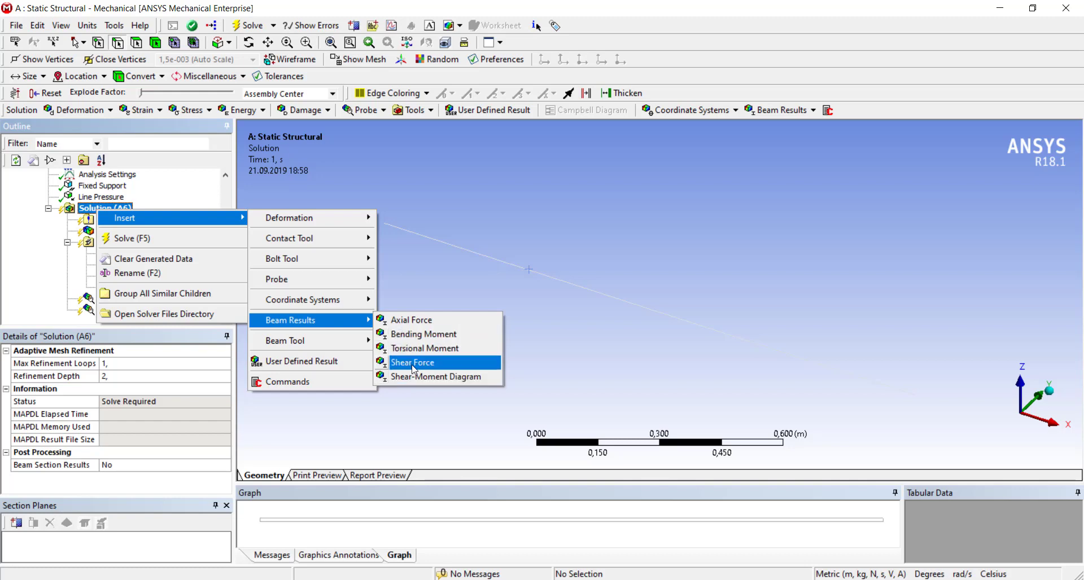
click(406, 363)
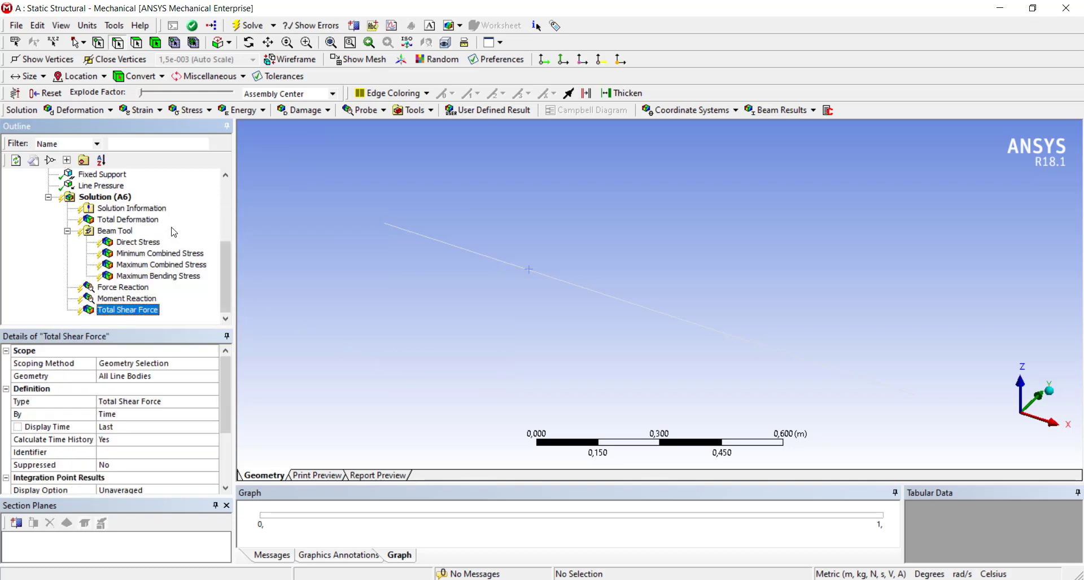
click(136, 376)
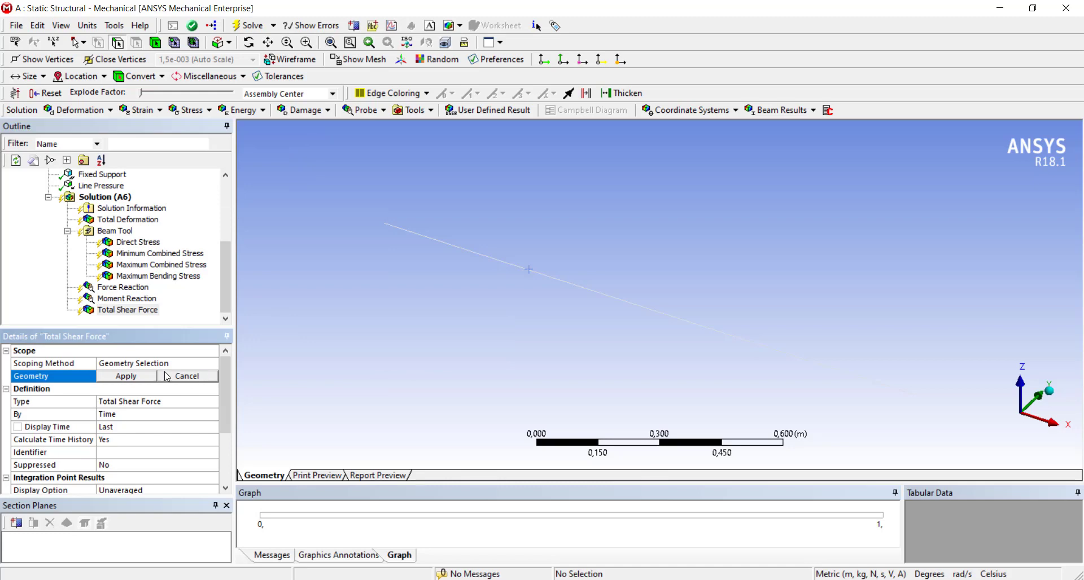
click(192, 364)
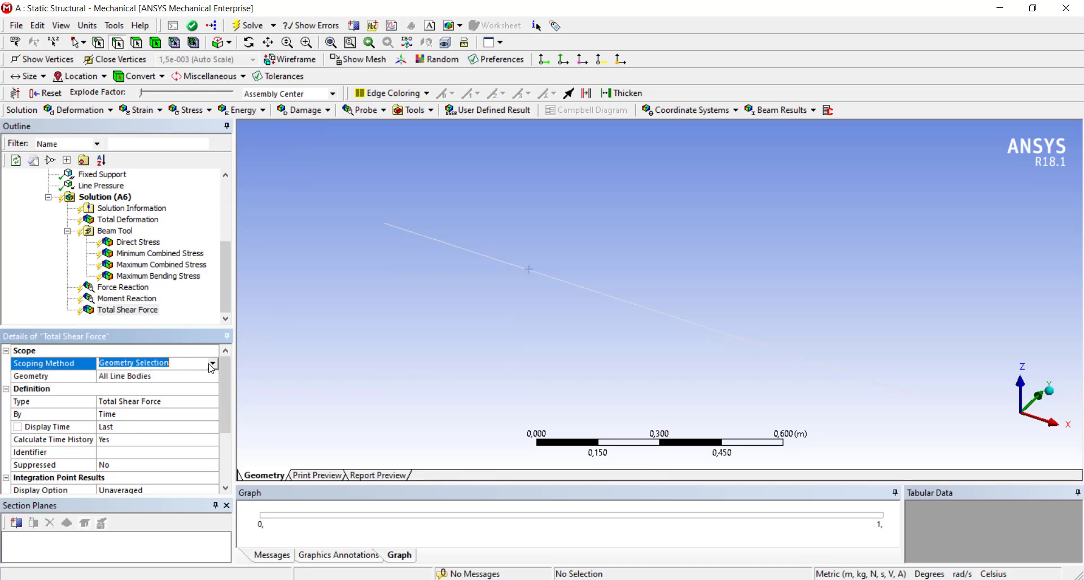
click(211, 363)
click(134, 392)
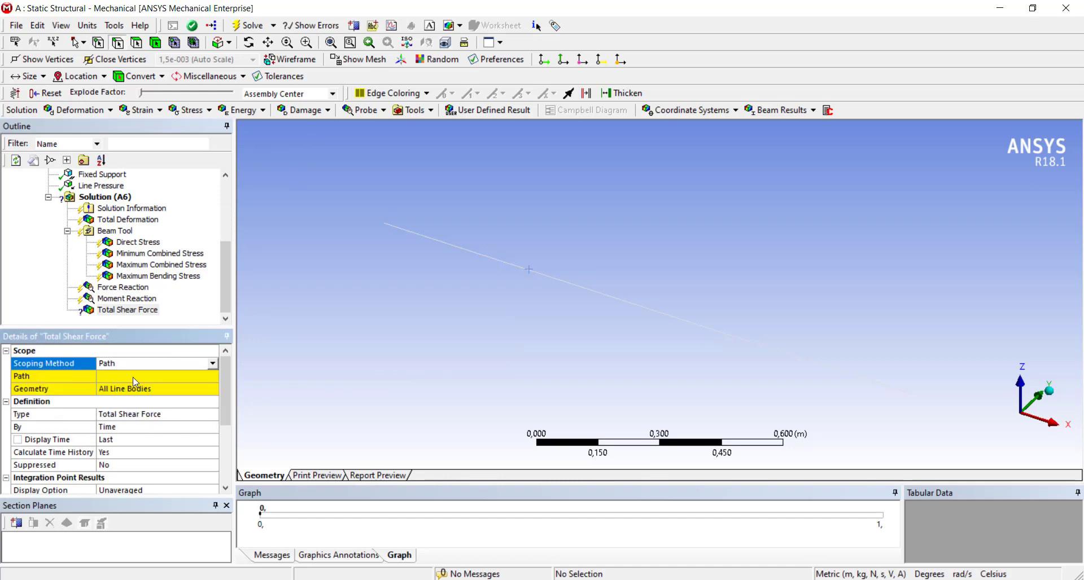
click(133, 377)
click(192, 377)
click(124, 388)
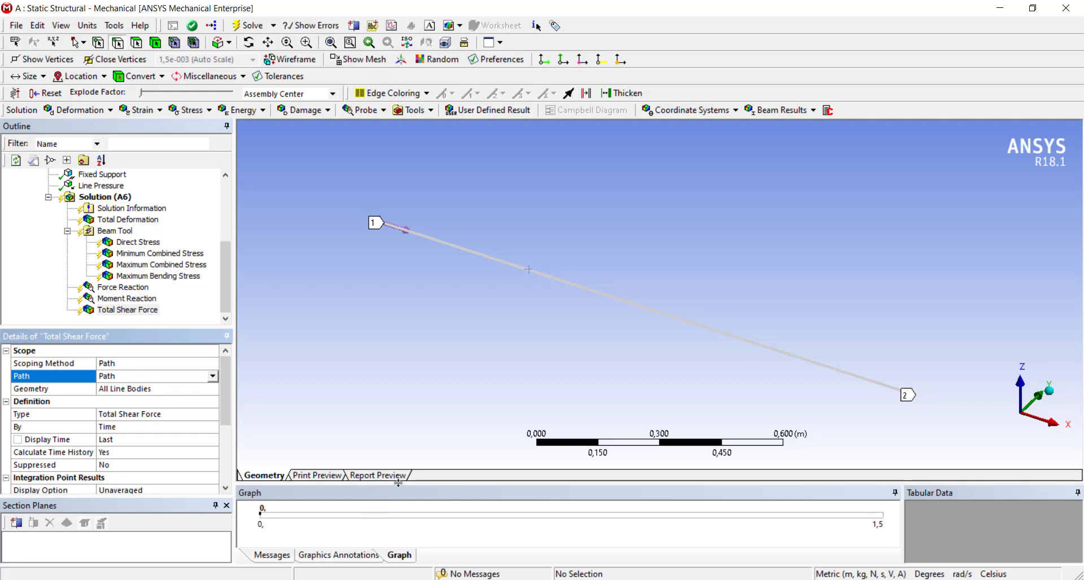
drag(399, 483, 400, 407)
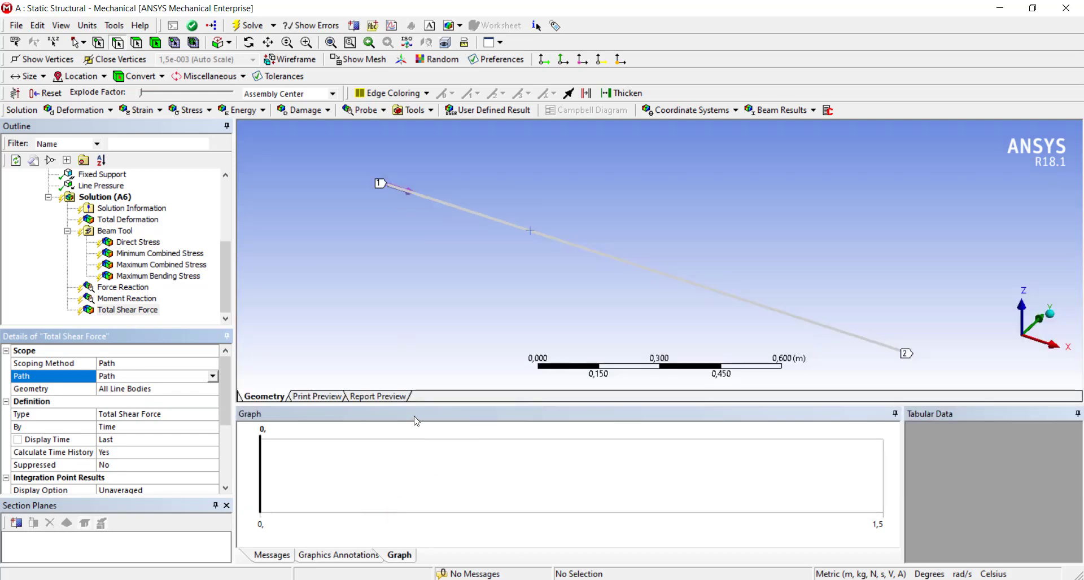
drag(415, 405, 416, 472)
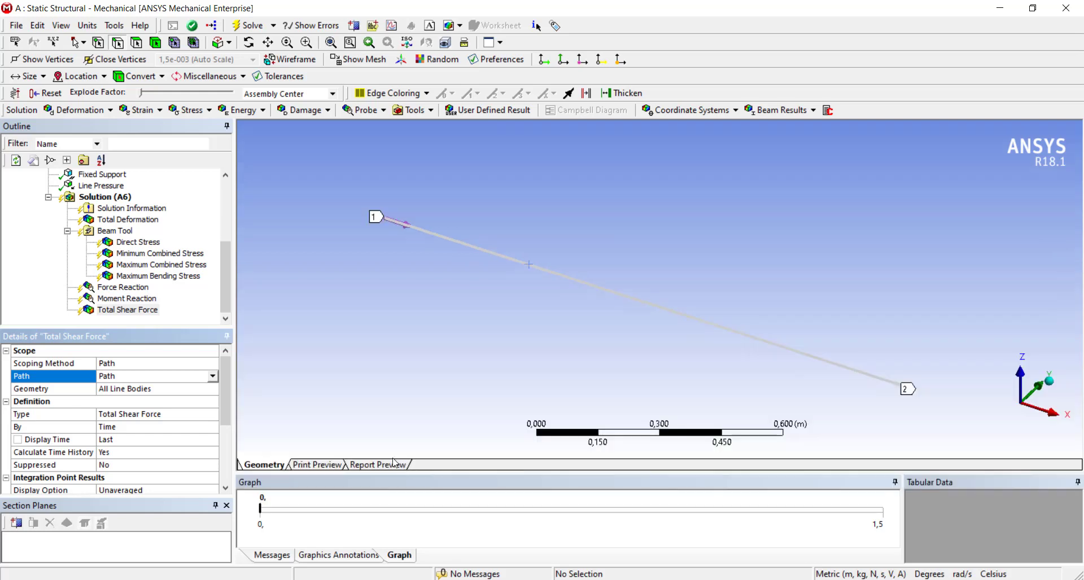
Insert a Total Bending Moment beam result scoped by Path to the beam's Path
right_click(90, 200)
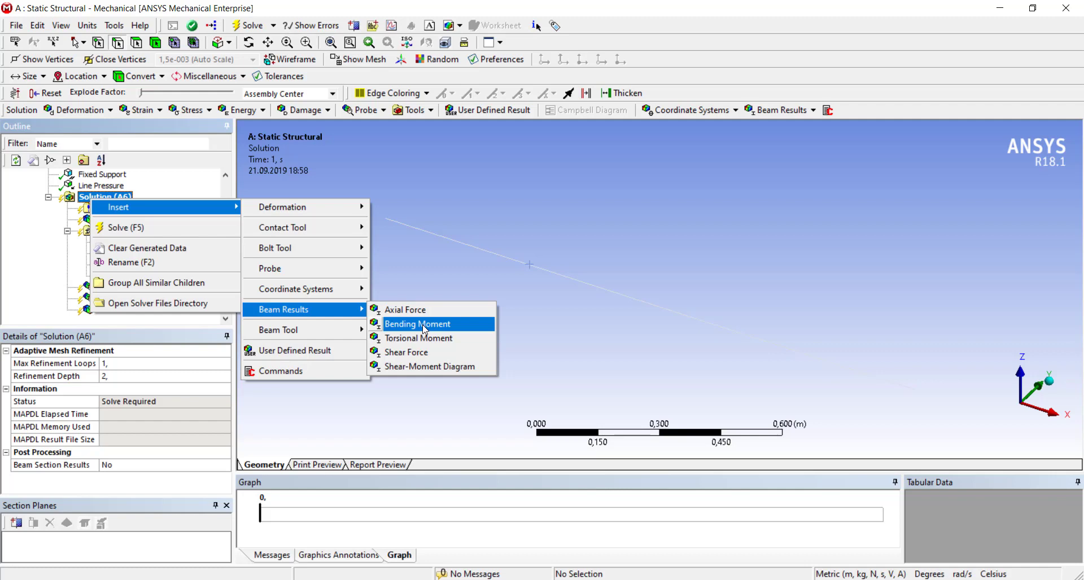
click(424, 326)
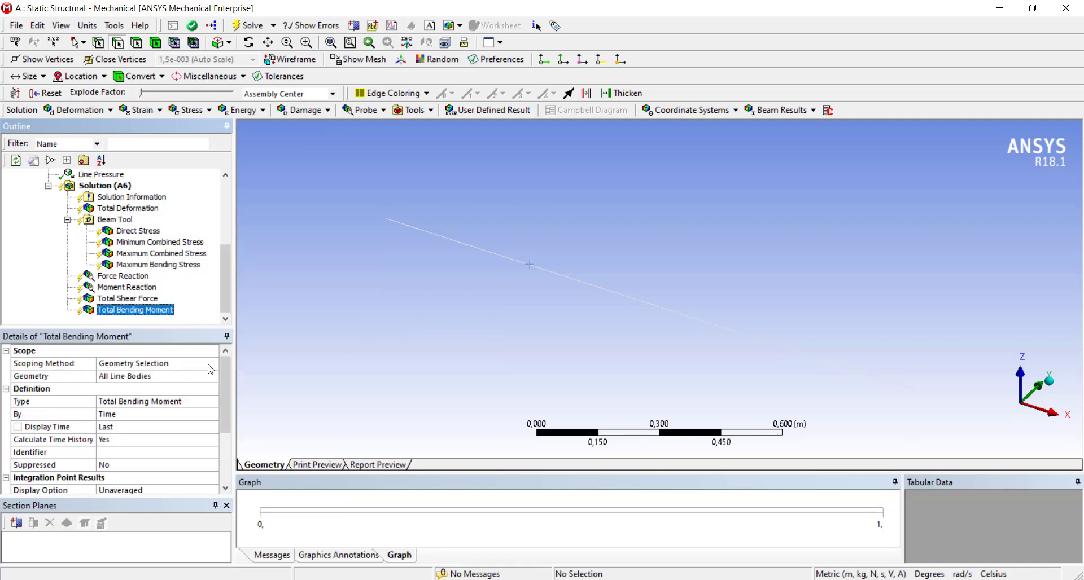
click(215, 363)
click(215, 363)
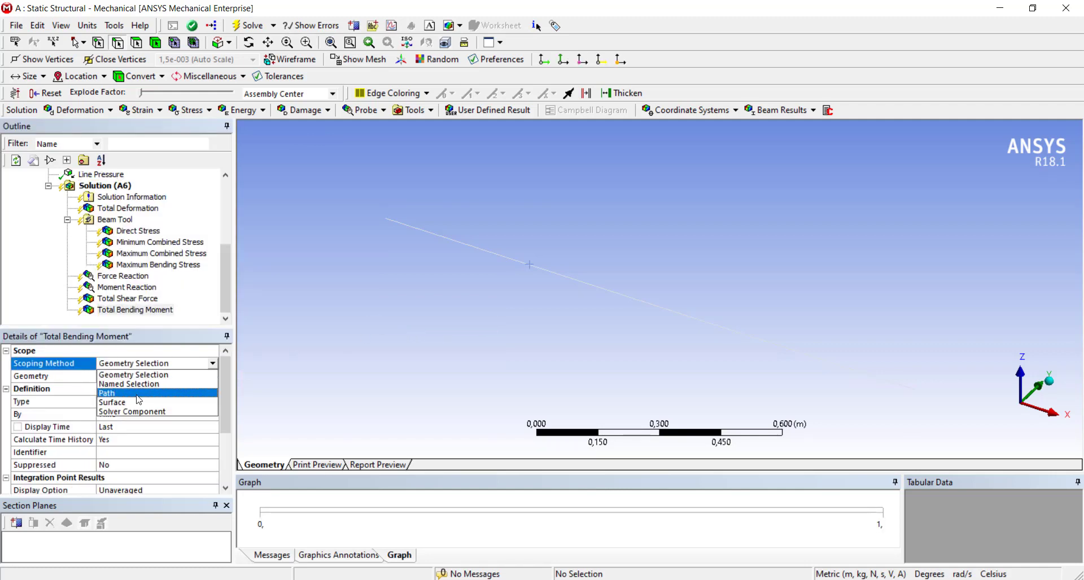
click(195, 389)
click(215, 374)
click(144, 389)
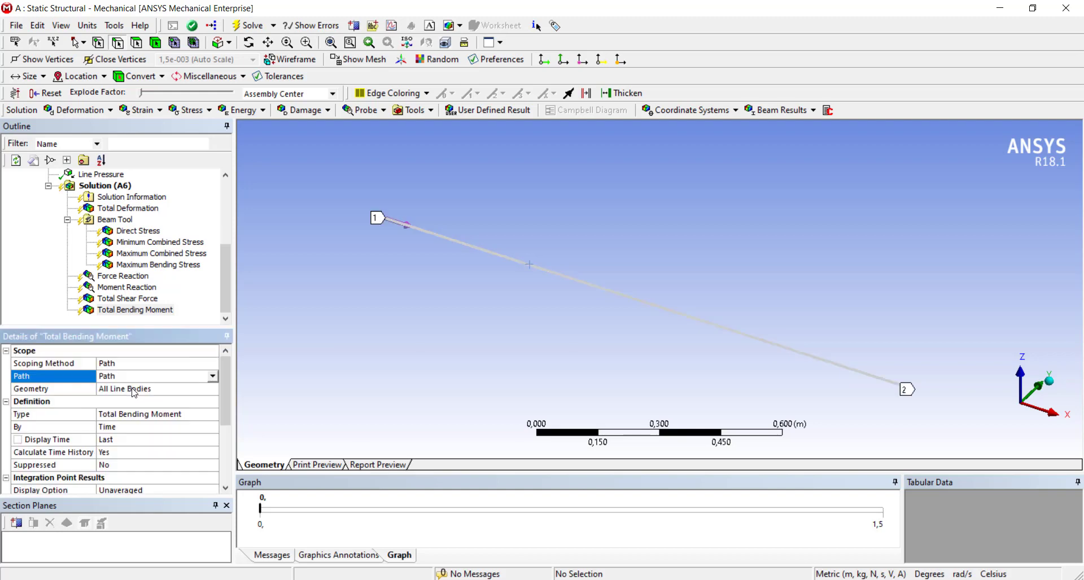
Select the Maximum Bending Stress result in the Outline
scroll(198, 317, up, 1)
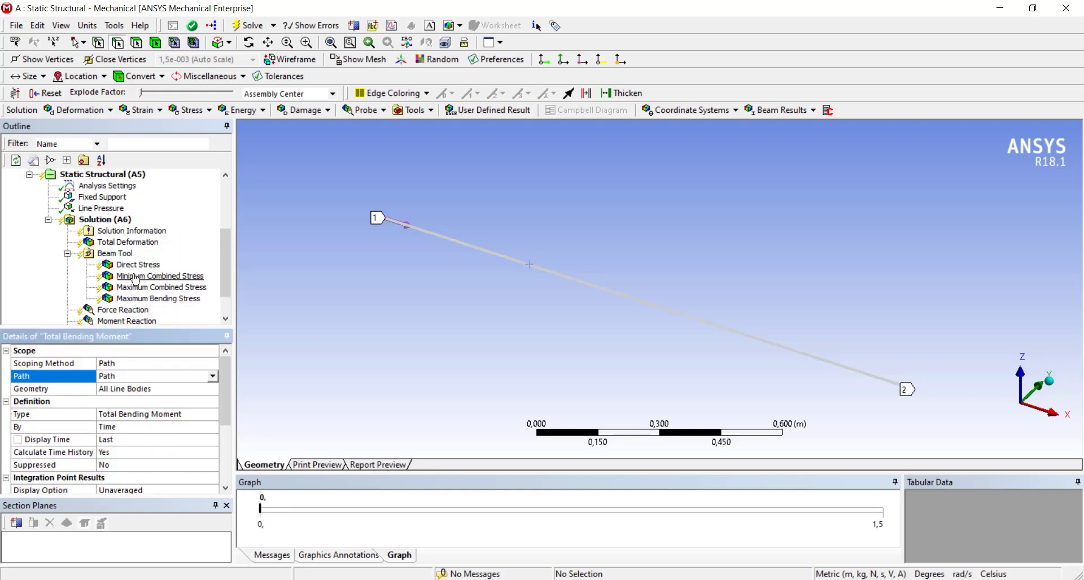
click(136, 298)
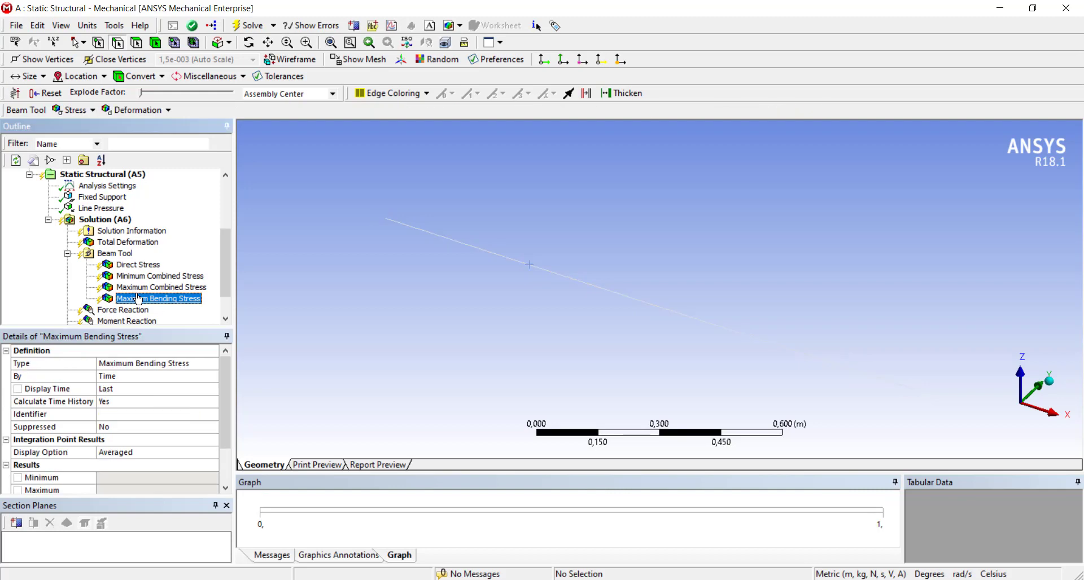
scroll(130, 271, up, 1)
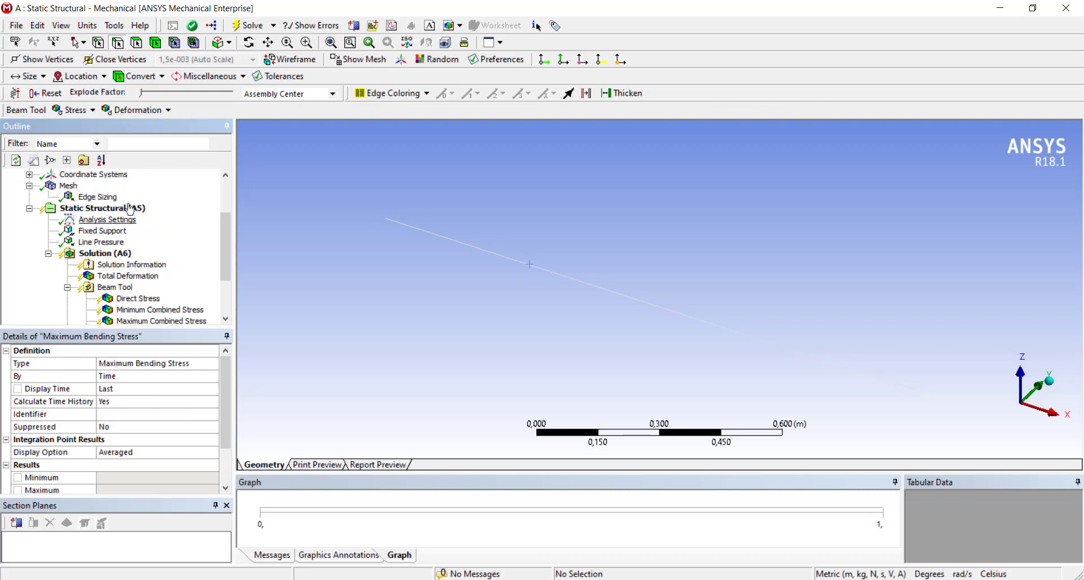
Solve the model and show Maximum Bending Stress in Metric (mm) units, peaking at 3.2959 MPa
click(250, 29)
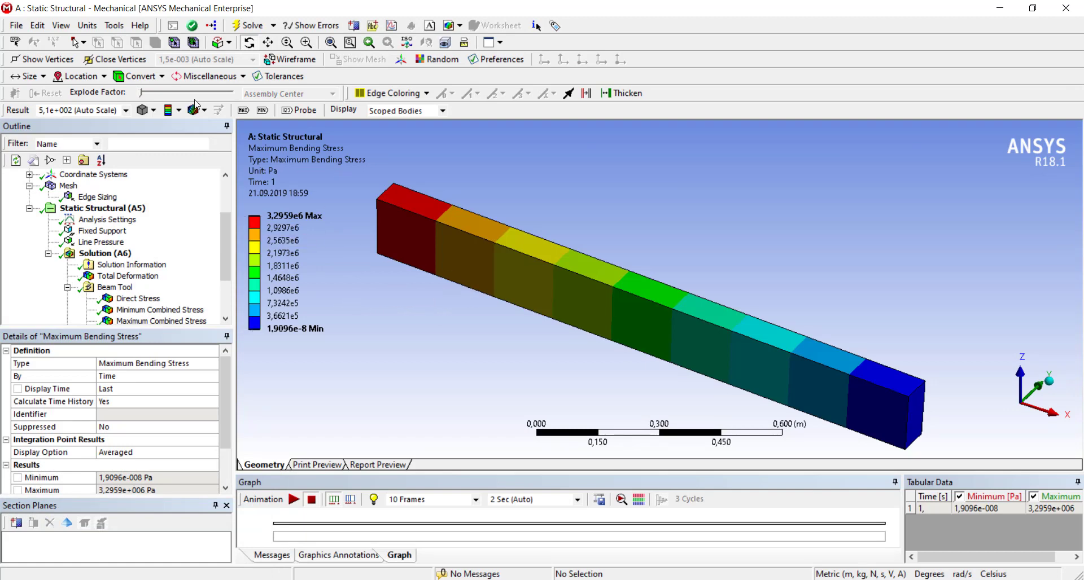
click(85, 25)
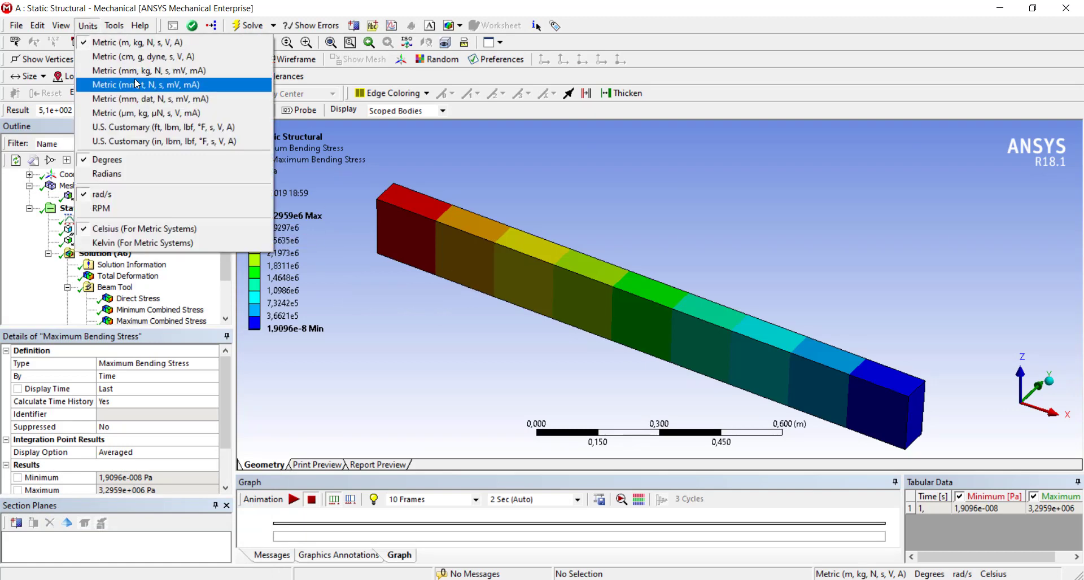
click(113, 82)
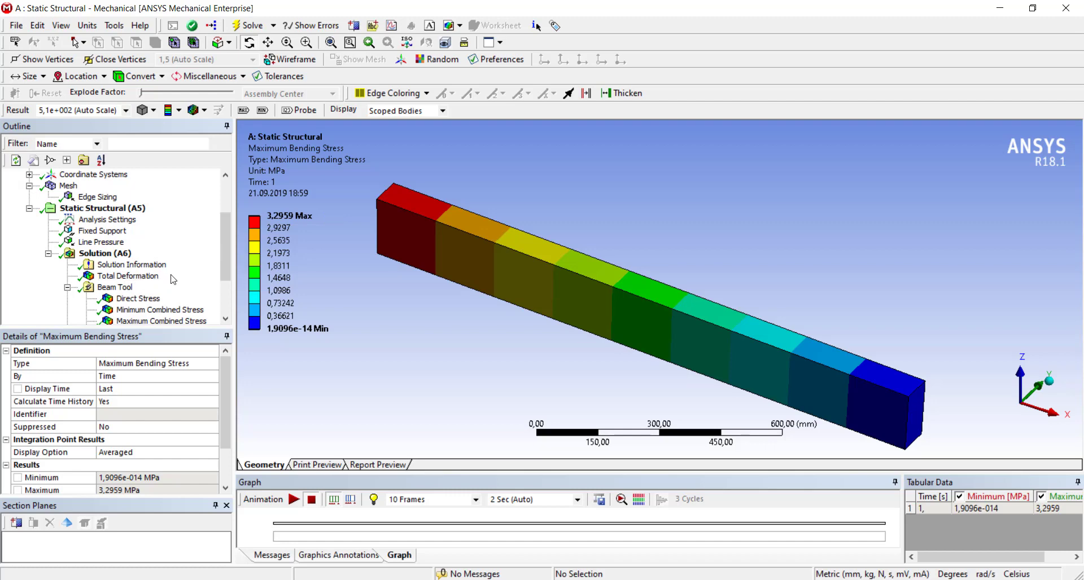
scroll(174, 280, down, 1)
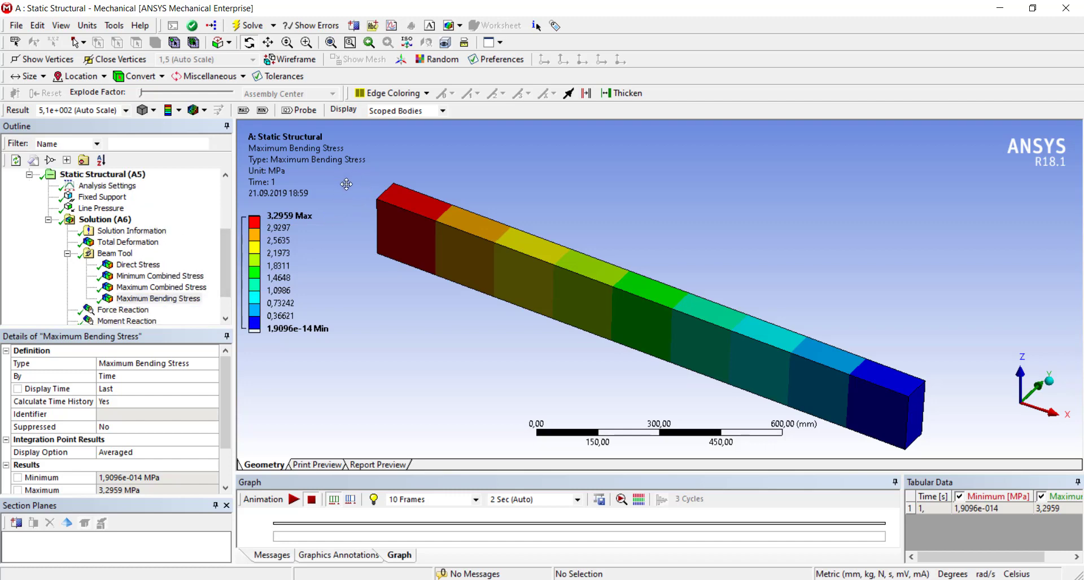
click(310, 226)
key(alt+Tab)
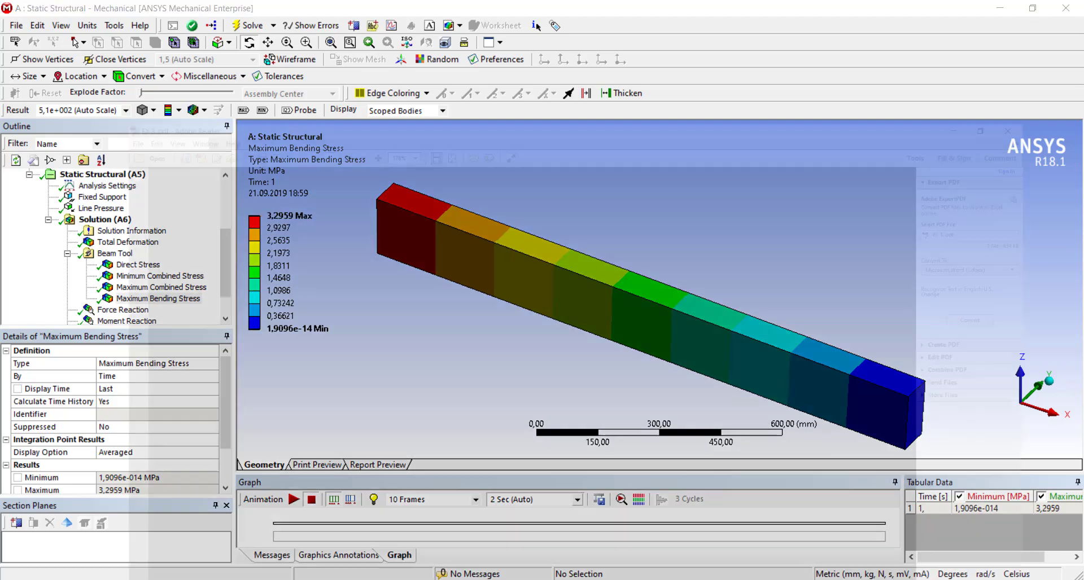
scroll(472, 268, down, 10)
scroll(472, 322, down, 1)
scroll(596, 443, down, 5)
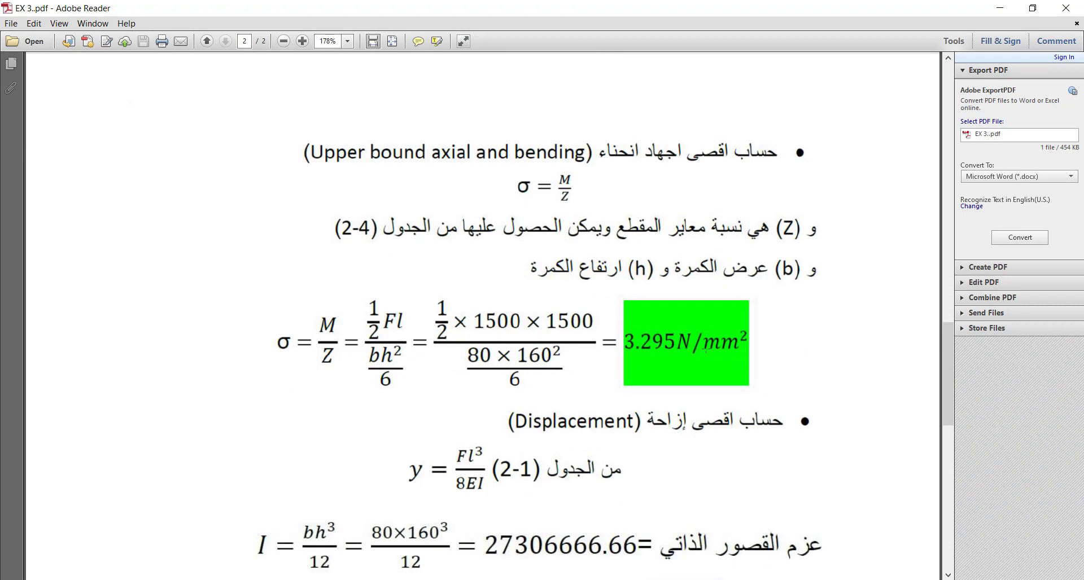
key(alt+Tab)
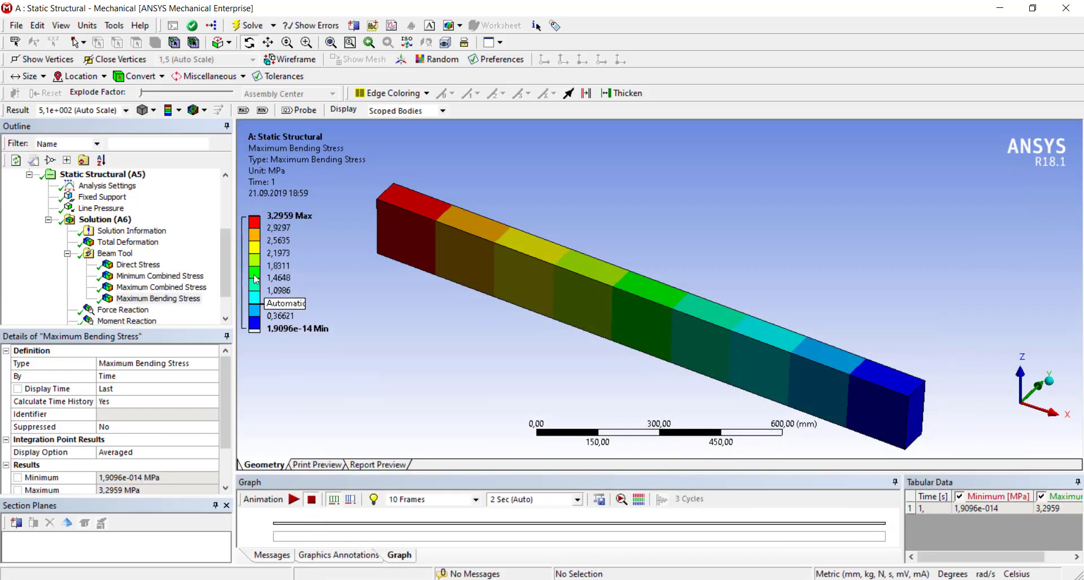
scroll(137, 271, down, 1)
Review the Force Reaction and then the Moment Reaction results
click(137, 281)
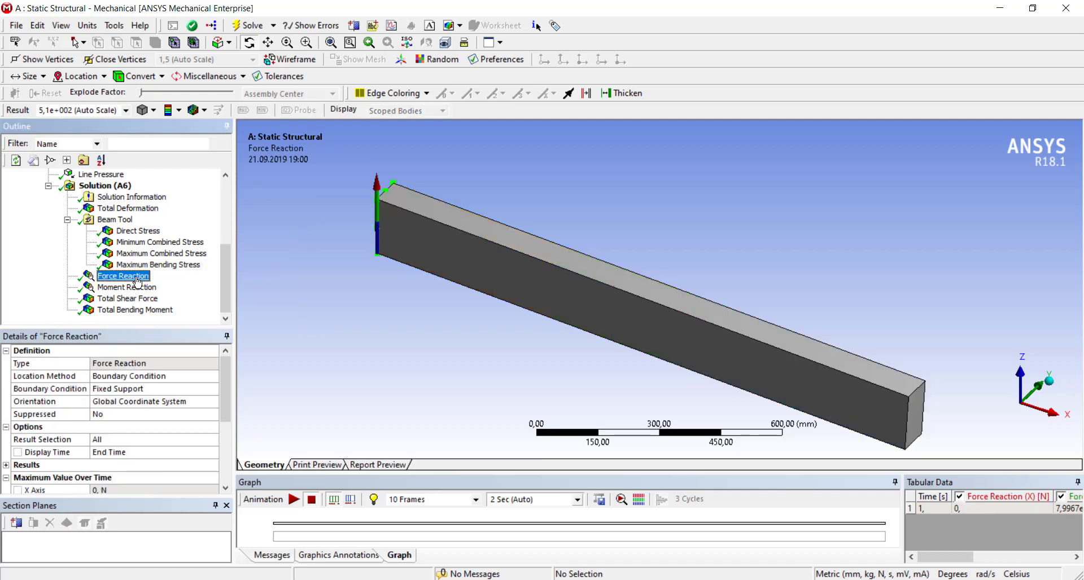
scroll(163, 370, down, 2)
scroll(163, 369, down, 1)
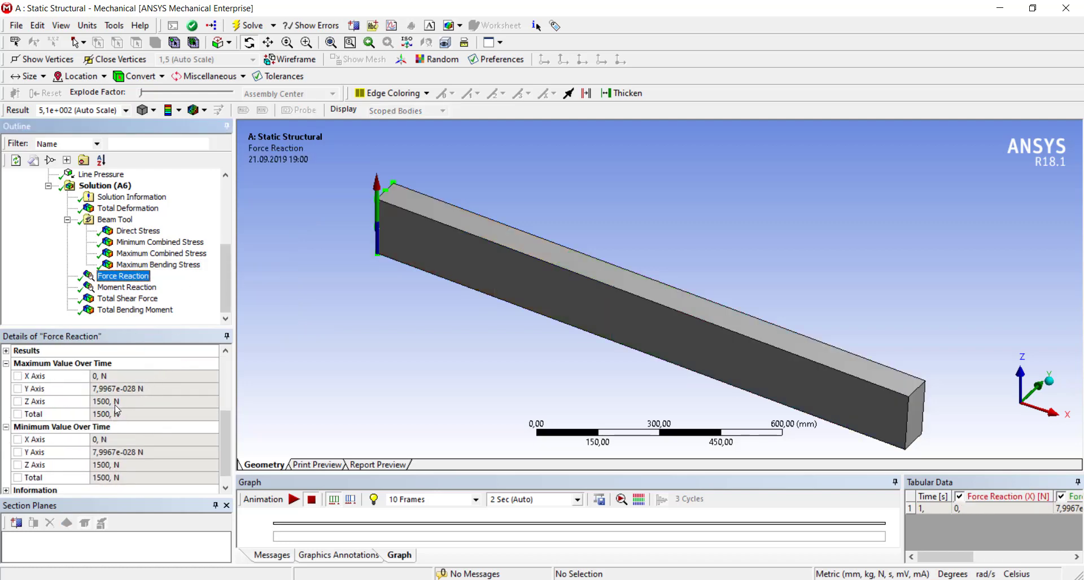
click(135, 289)
scroll(138, 409, down, 1)
scroll(141, 412, down, 2)
scroll(143, 415, down, 1)
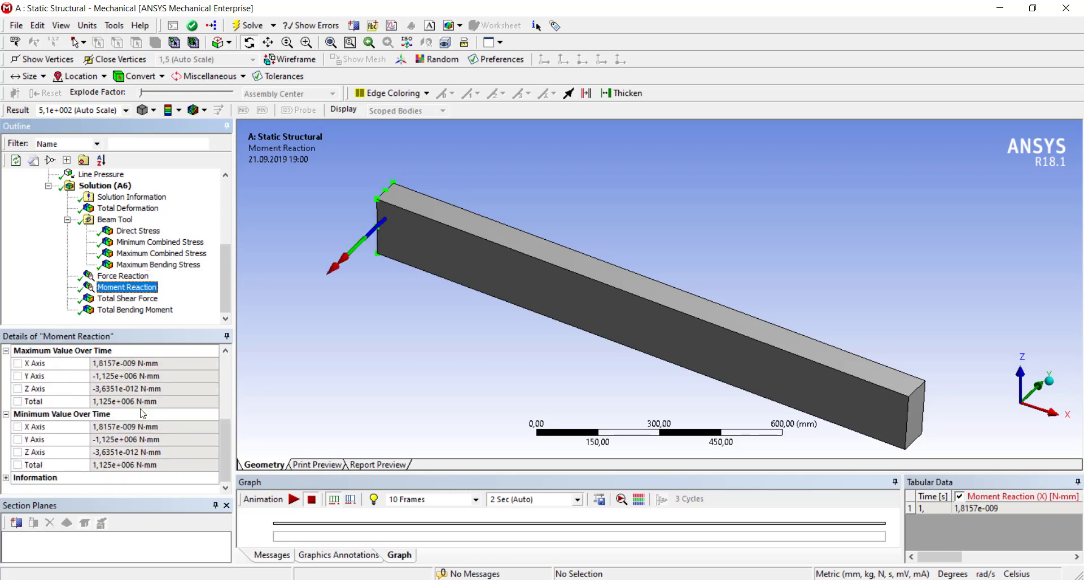
Switch units back to Metric (m, kg, N, s, V, A) so Moment Reaction reads -1125 N·m about Y
click(86, 24)
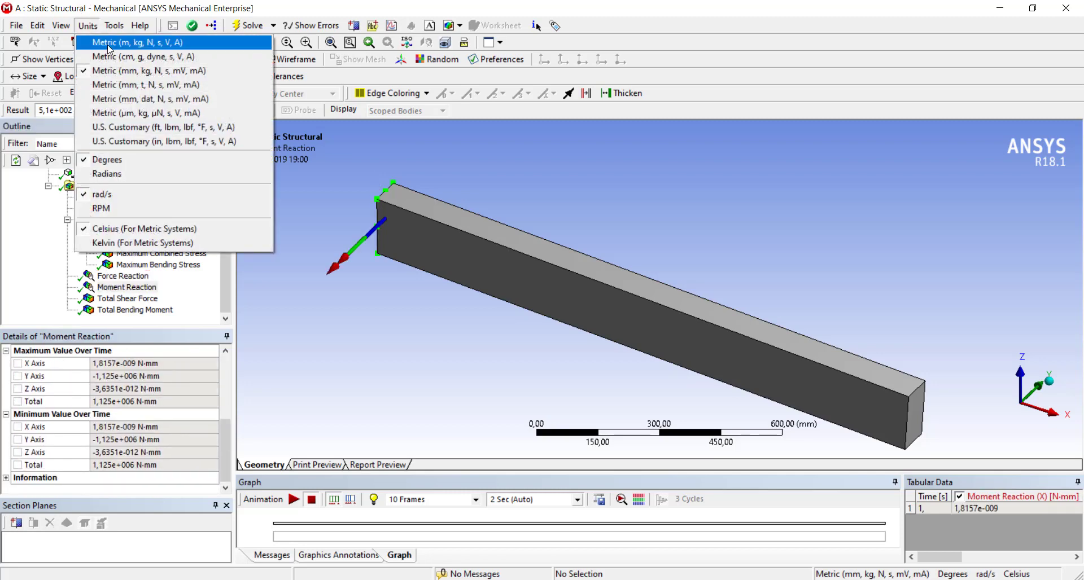
click(108, 49)
scroll(144, 409, down, 4)
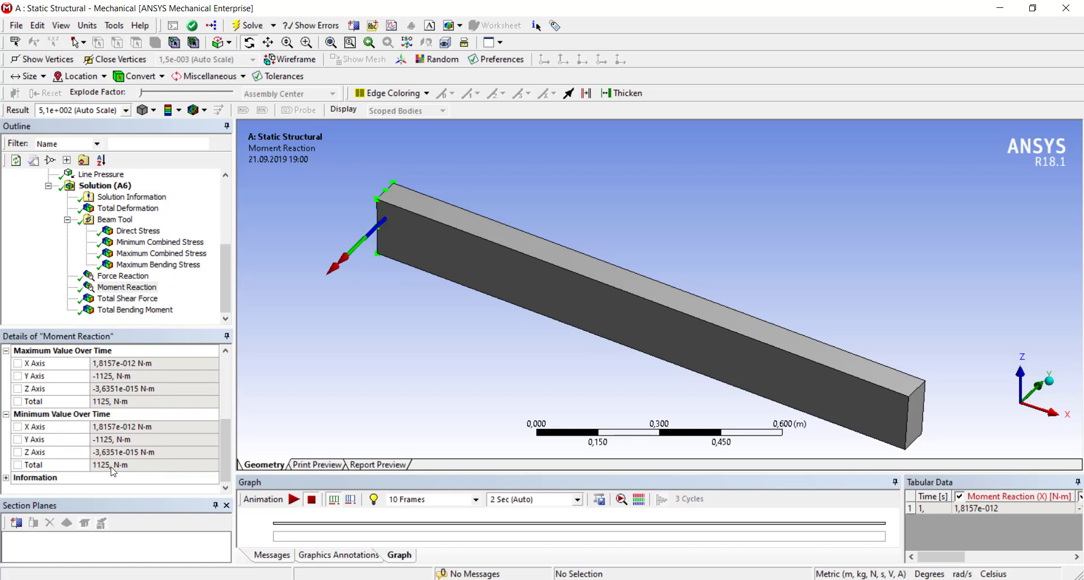
click(119, 441)
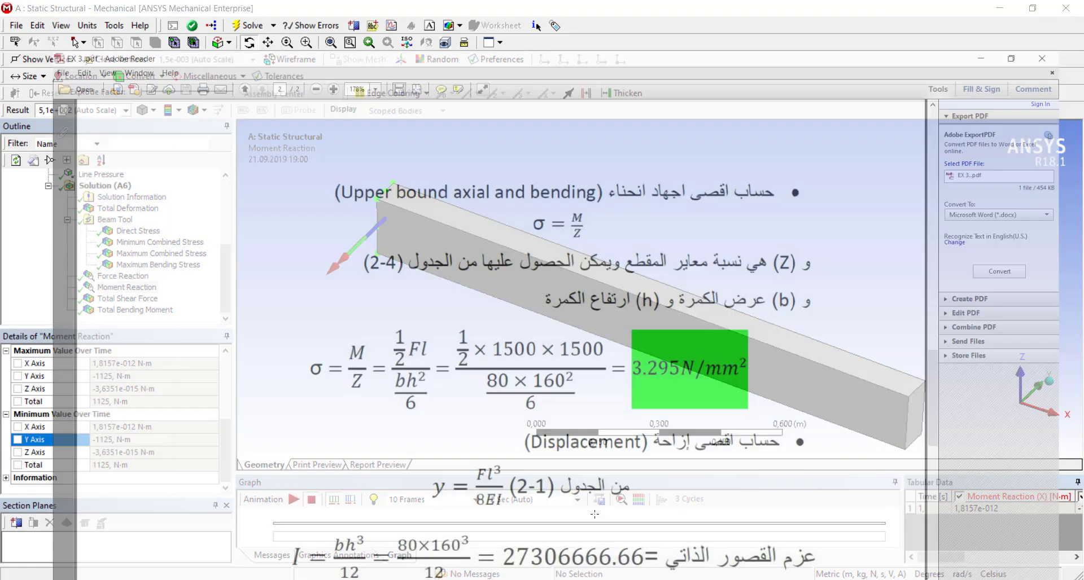
scroll(593, 315, up, 10)
Check the hand-calculated bending moment diagram in EX 3.pdf against the -1125 N·m reaction
scroll(603, 295, up, 5)
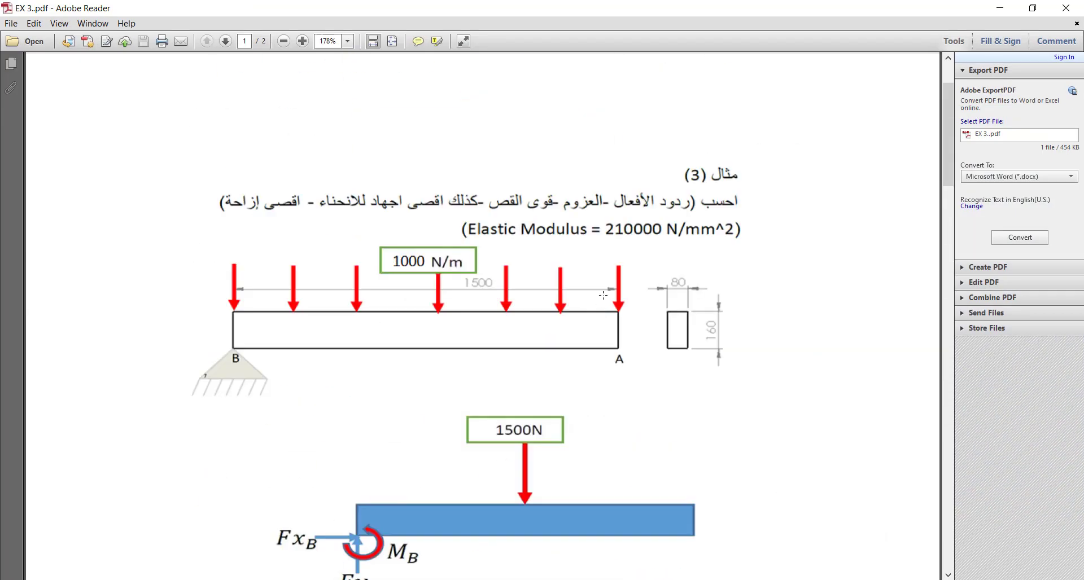
scroll(606, 318, down, 3)
scroll(602, 338, down, 4)
scroll(524, 336, down, 3)
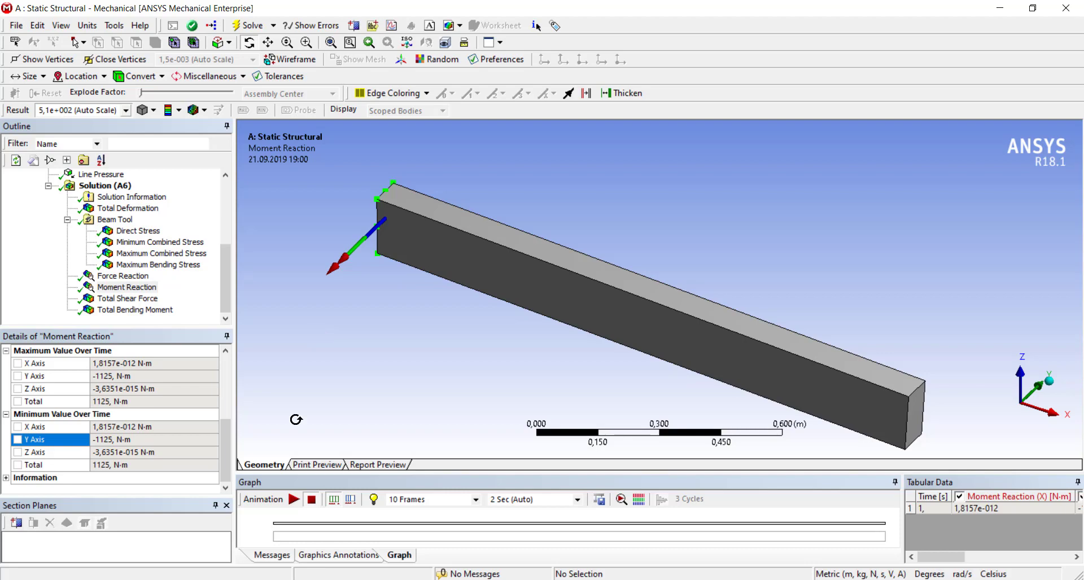
key(alt+Tab)
scroll(559, 407, down, 10)
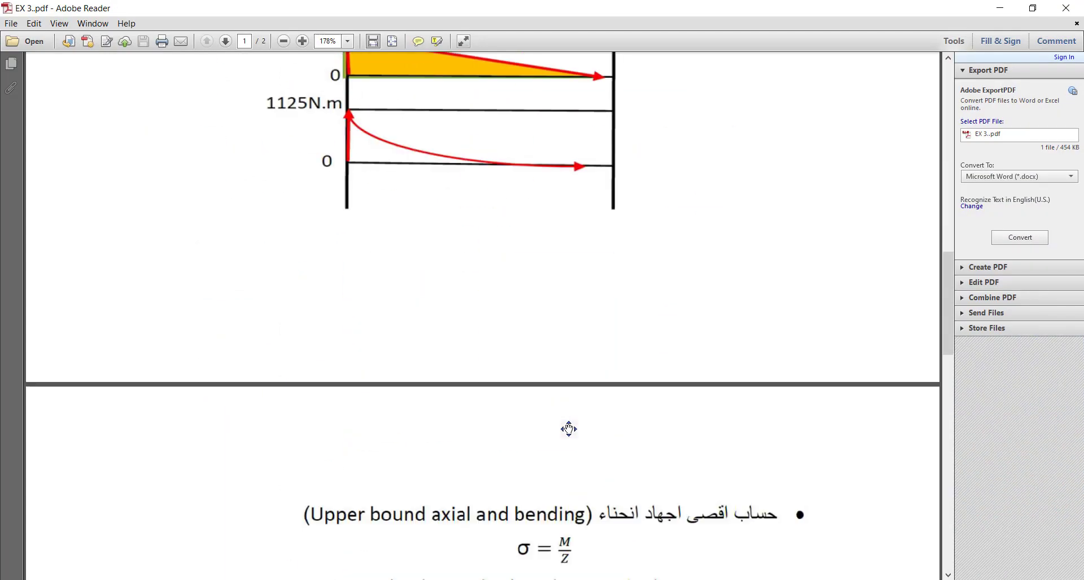
scroll(528, 254, up, 1)
scroll(542, 226, up, 2)
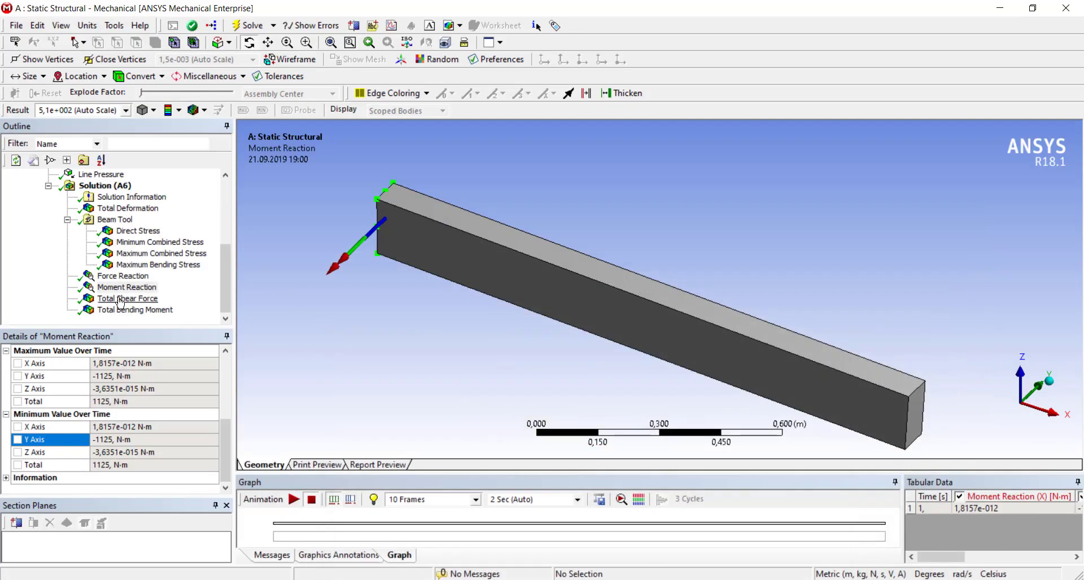
Review the 750 N shear force in an enlarged graph, then the Total Bending Moment from 1125 N·m
click(121, 300)
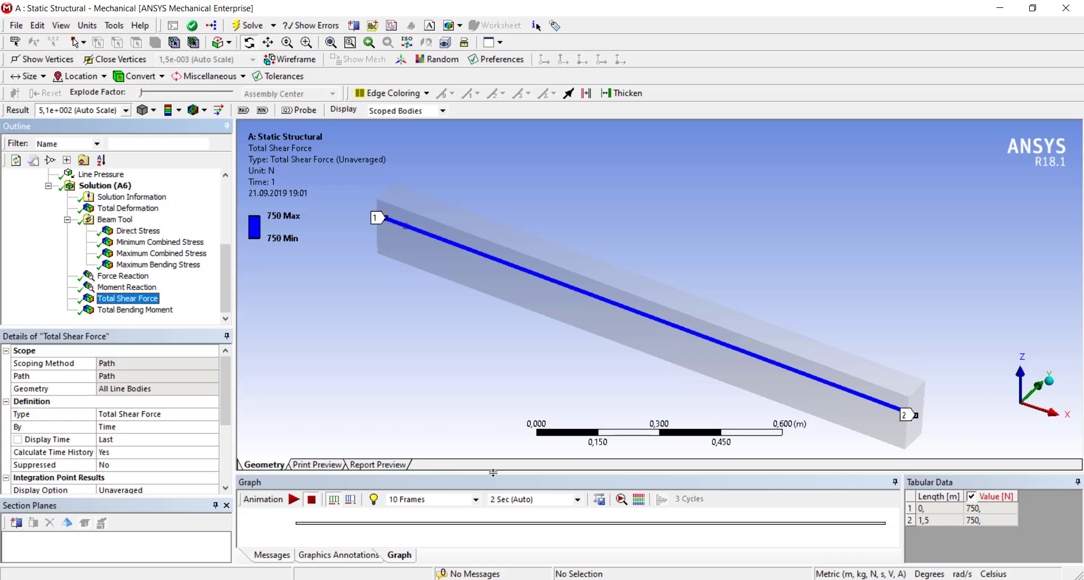
drag(493, 473, 494, 371)
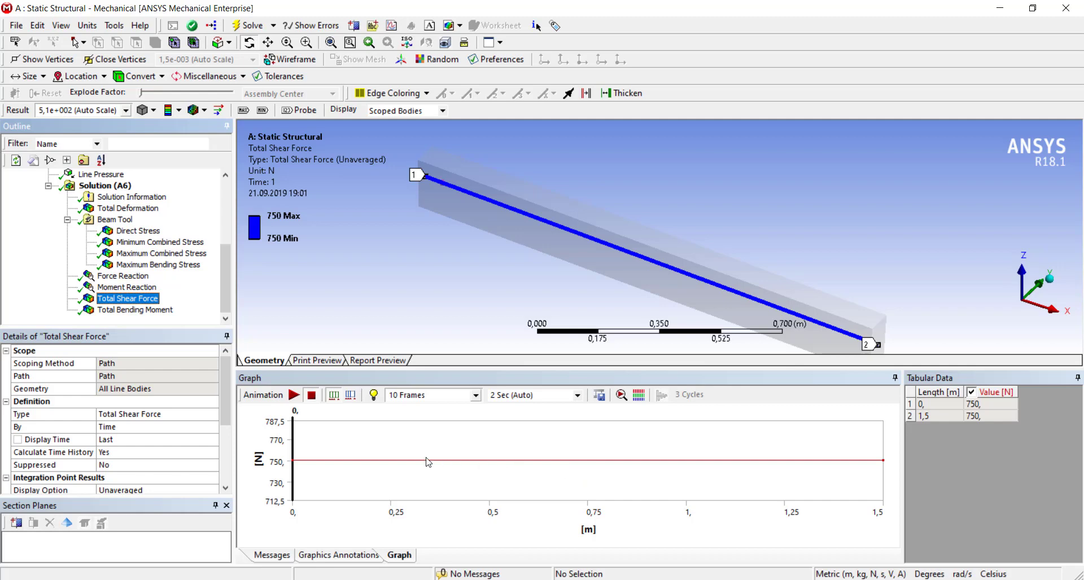
click(136, 310)
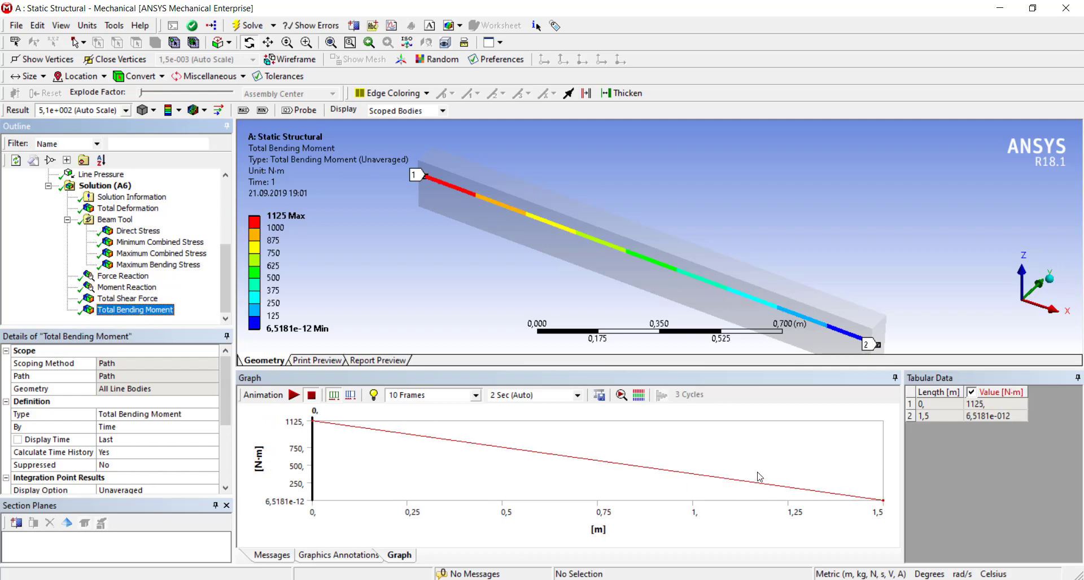
Bring up EX 3.pdf to compare the hand-calculated shear and moment diagrams for the 1500N load
key(alt+Tab)
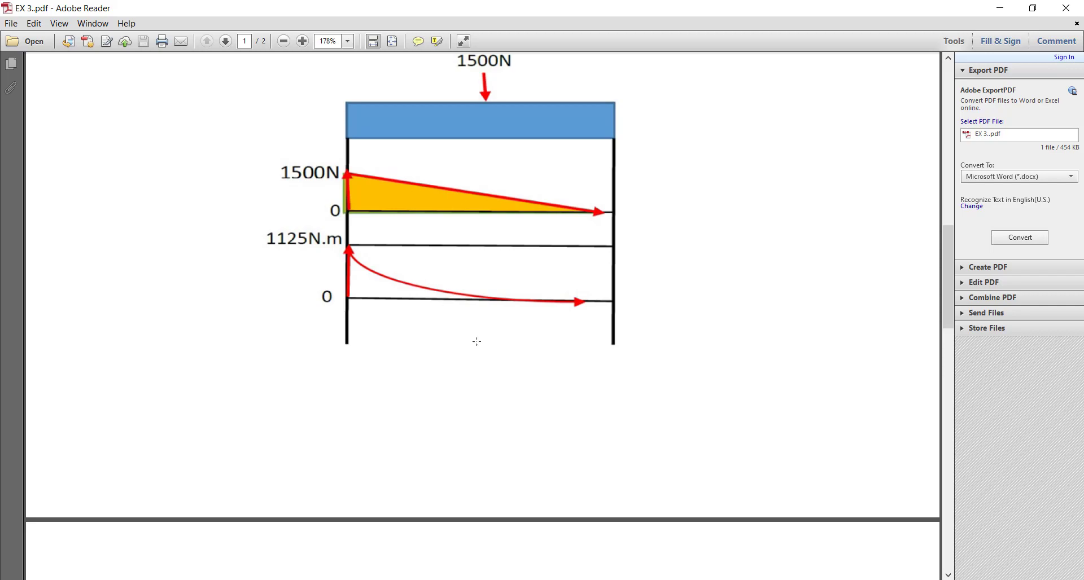
Back in Mechanical, set the Mesh Edge Sizing's Number of Divisions to 25
key(alt+Tab)
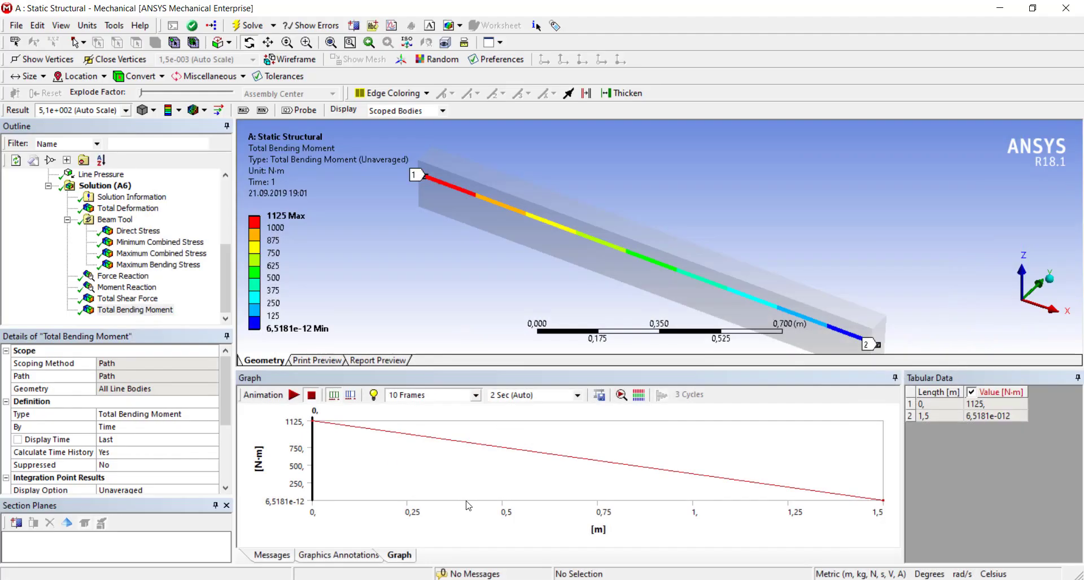
scroll(125, 264, up, 2)
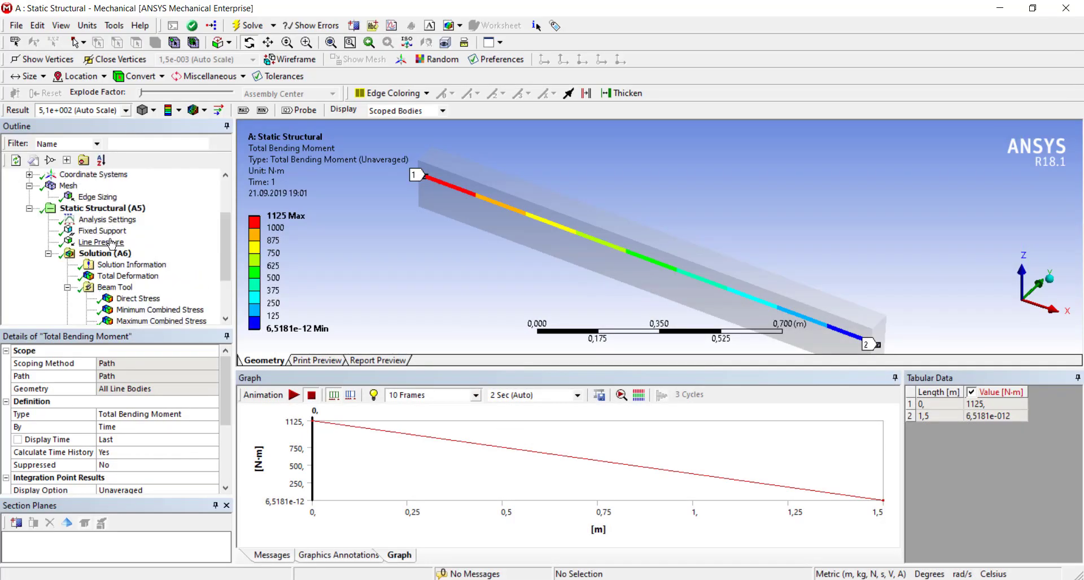
click(97, 196)
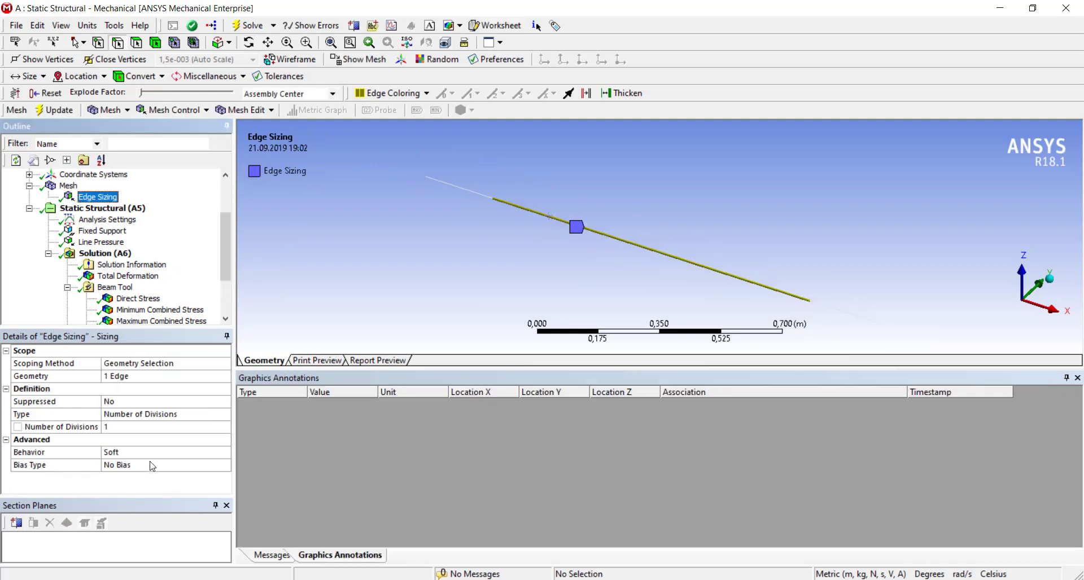
click(124, 426)
text(25)
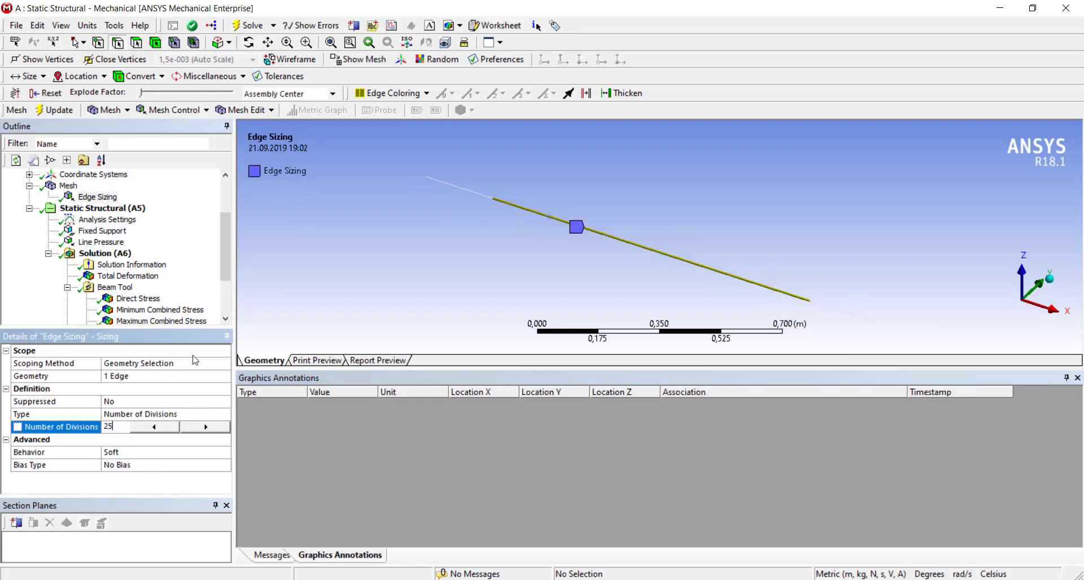
key(Return)
click(274, 310)
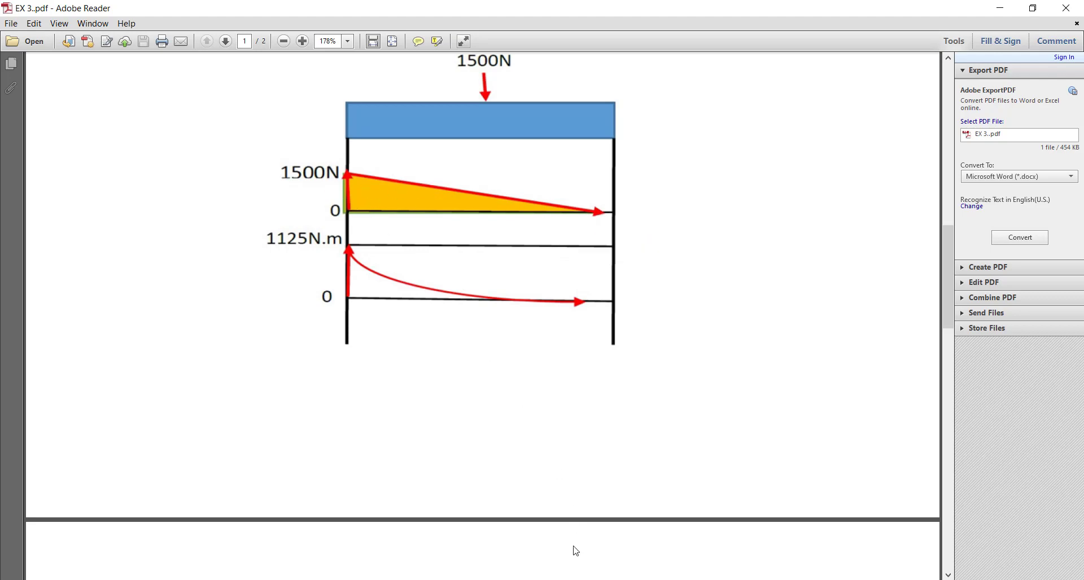
Return from the EX 3 PDF to ANSYS Mechanical with the 25-division edge sizing
key(alt+Tab)
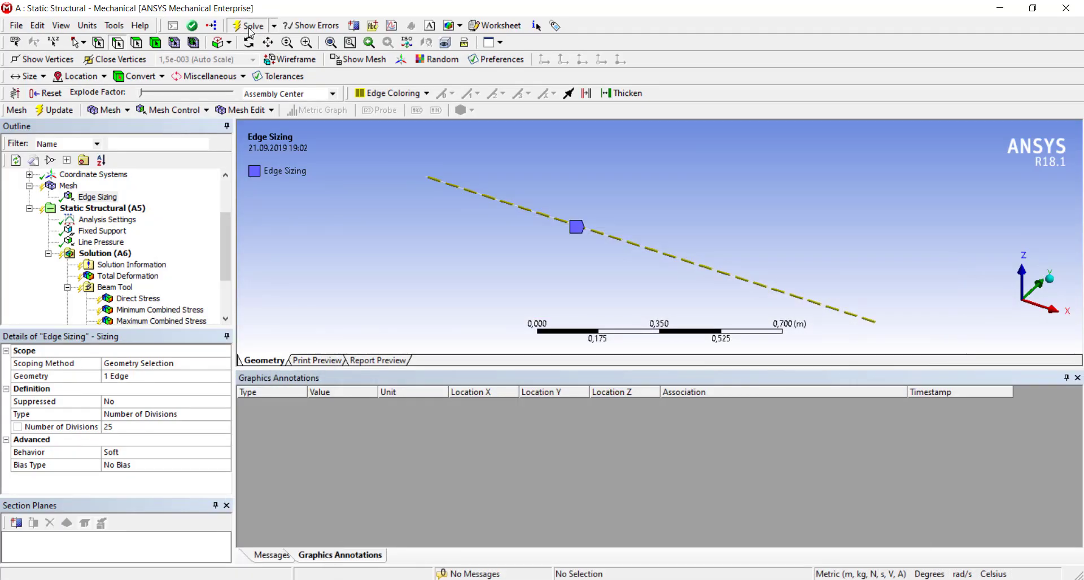
Re-solve with the finer mesh and compare the Total Bending Moment curve with the PDF diagram
click(250, 33)
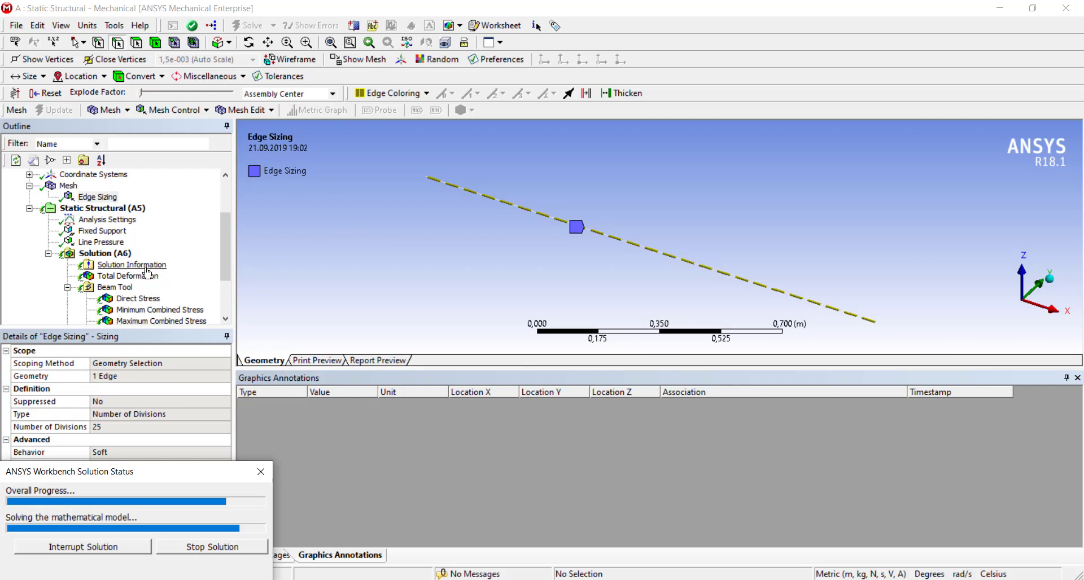
scroll(146, 273, down, 2)
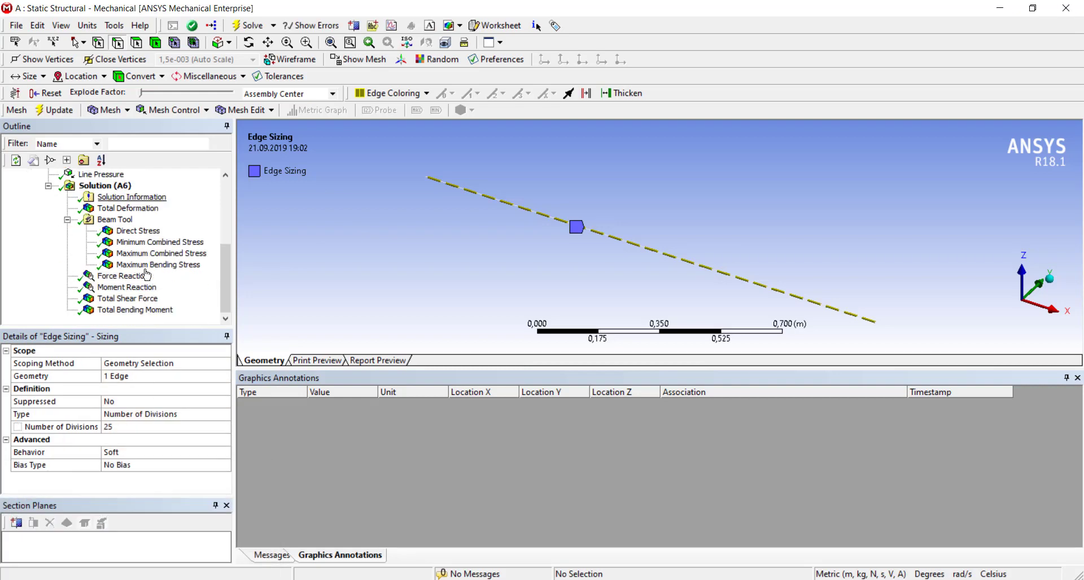
click(134, 311)
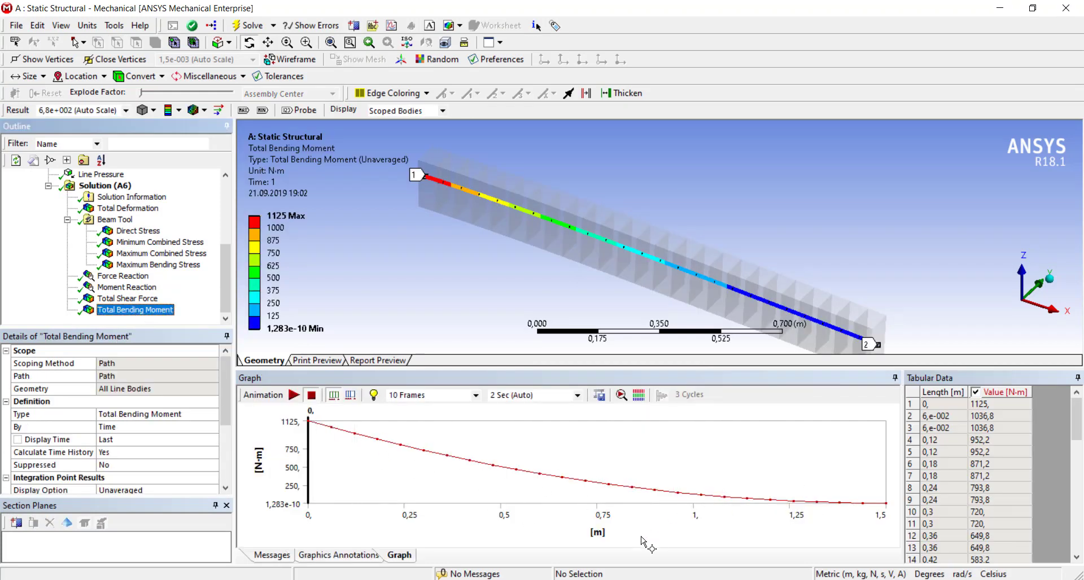
key(alt+Tab)
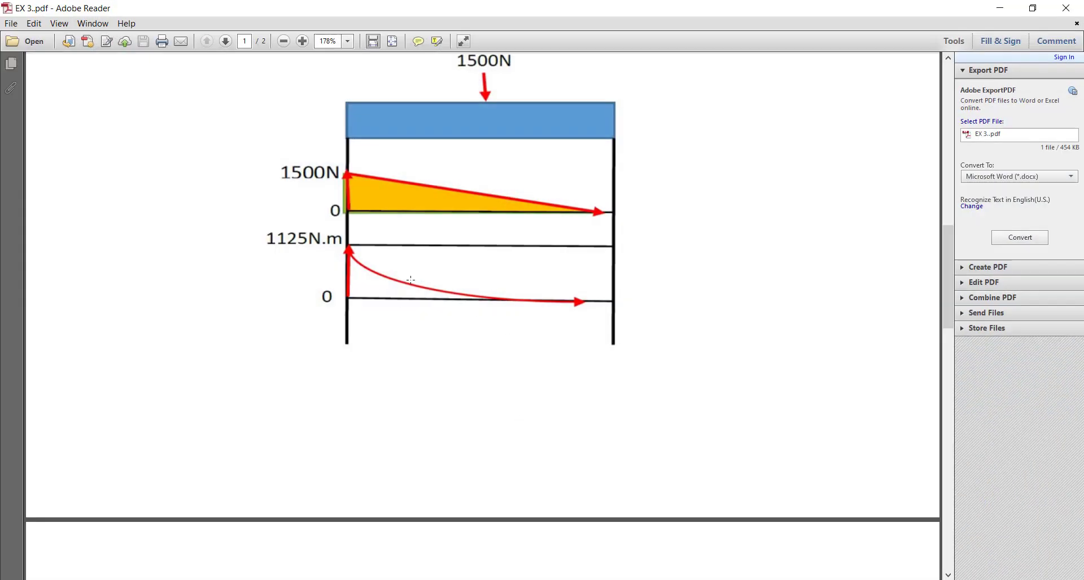
Switch from the EX 3 PDF back to Mechanical's Total Bending Moment result
key(alt+Tab)
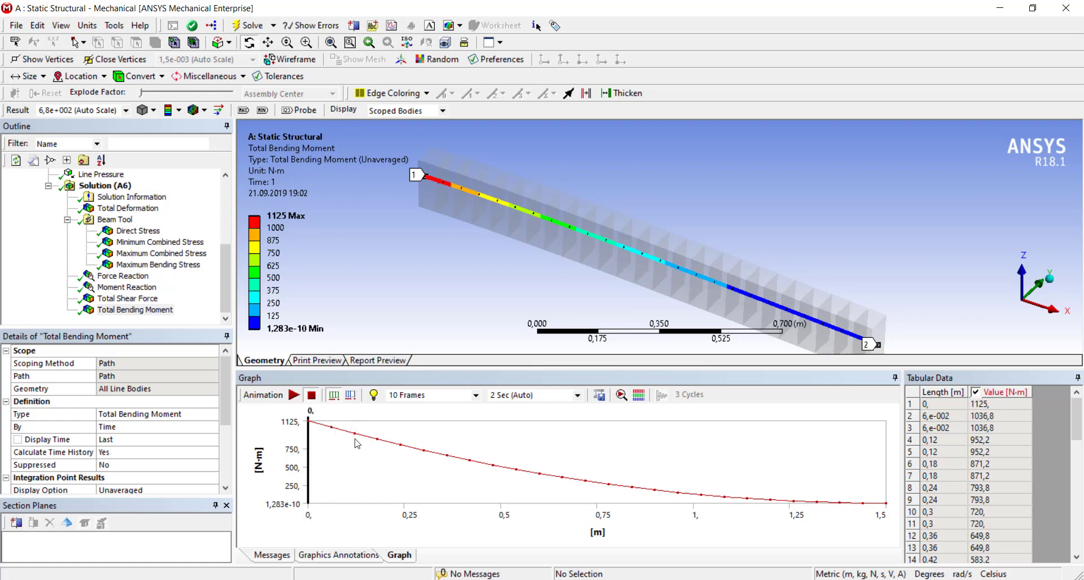
Display the re-solved Total Shear Force, stepping from 1470 N down to 30 N
click(128, 299)
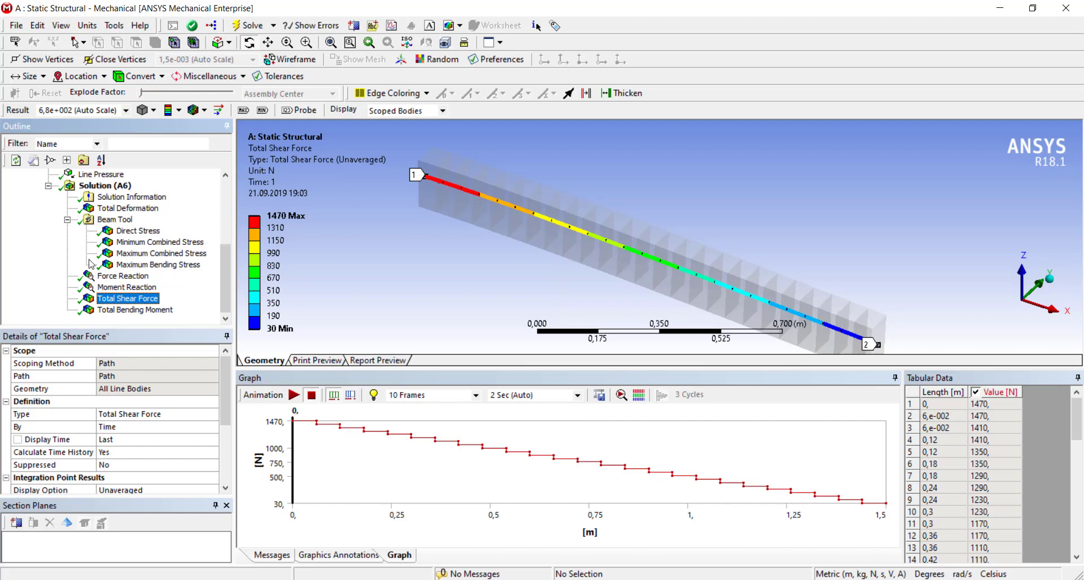
scroll(93, 255, up, 1)
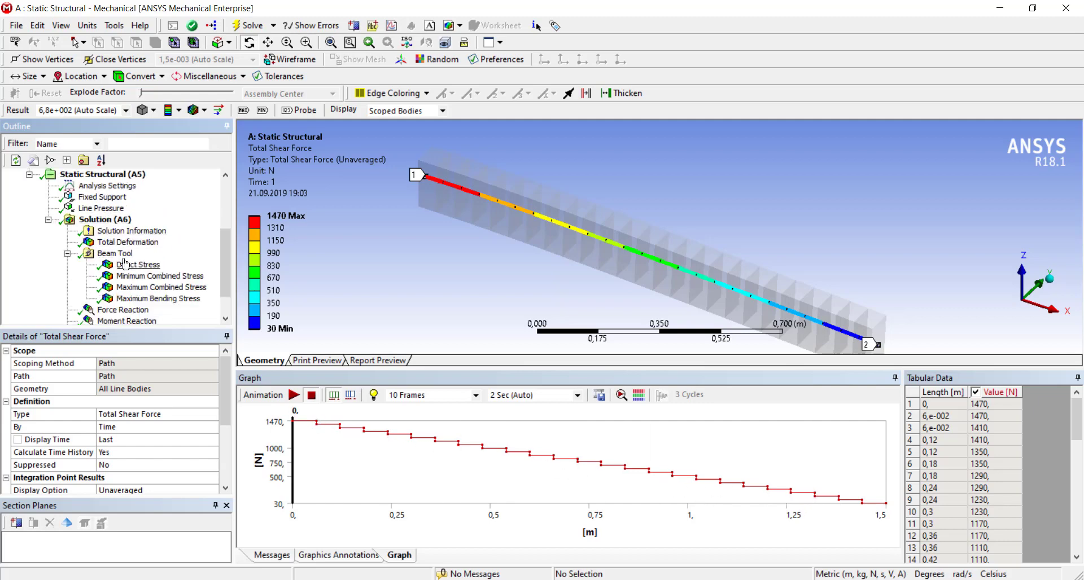
scroll(110, 264, up, 2)
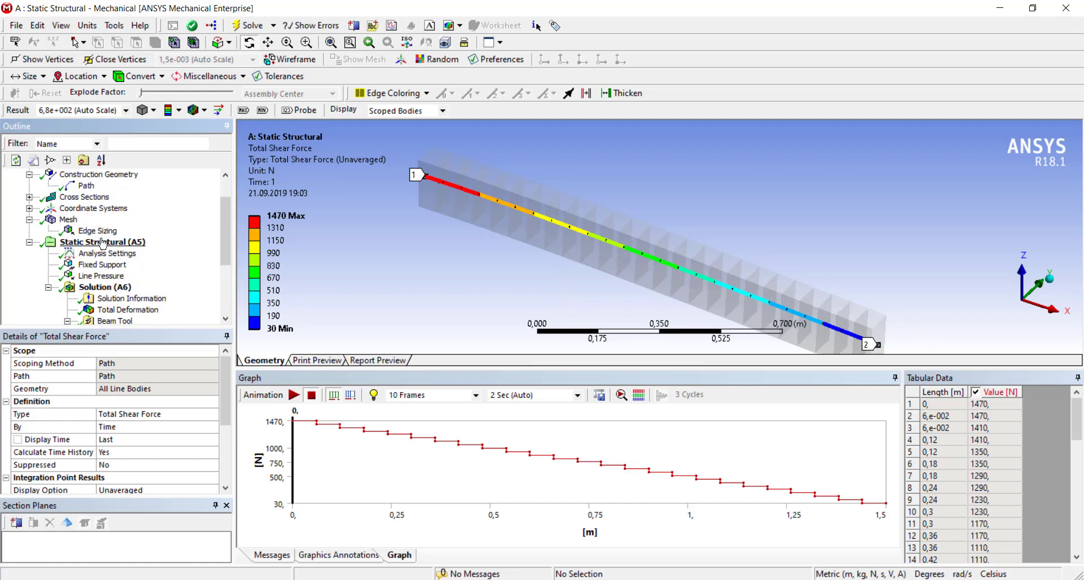
Raise the beam's Edge Sizing to 100 divisions and re-solve the model
click(98, 231)
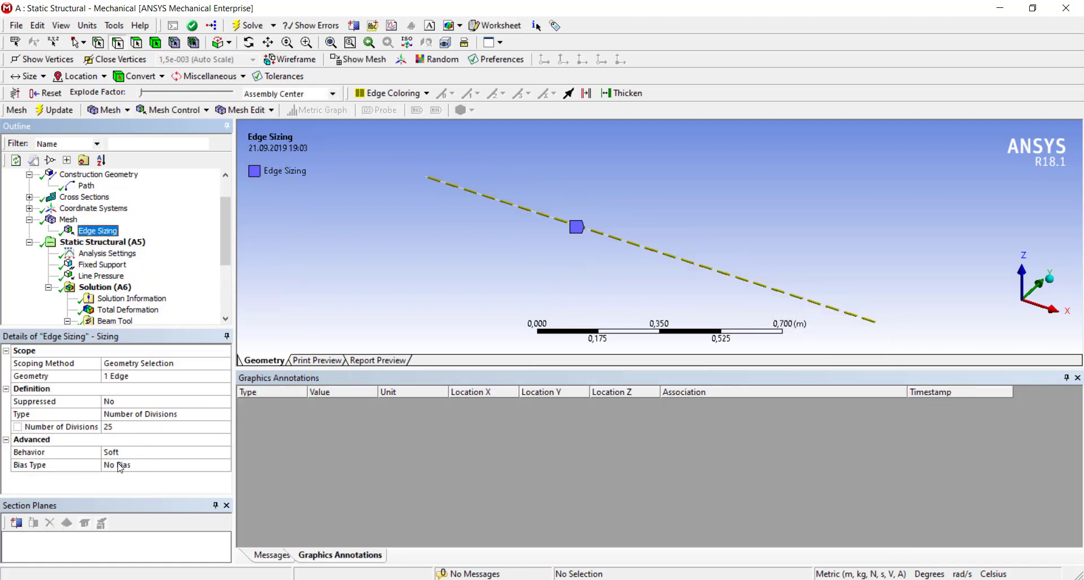
click(121, 428)
text(100)
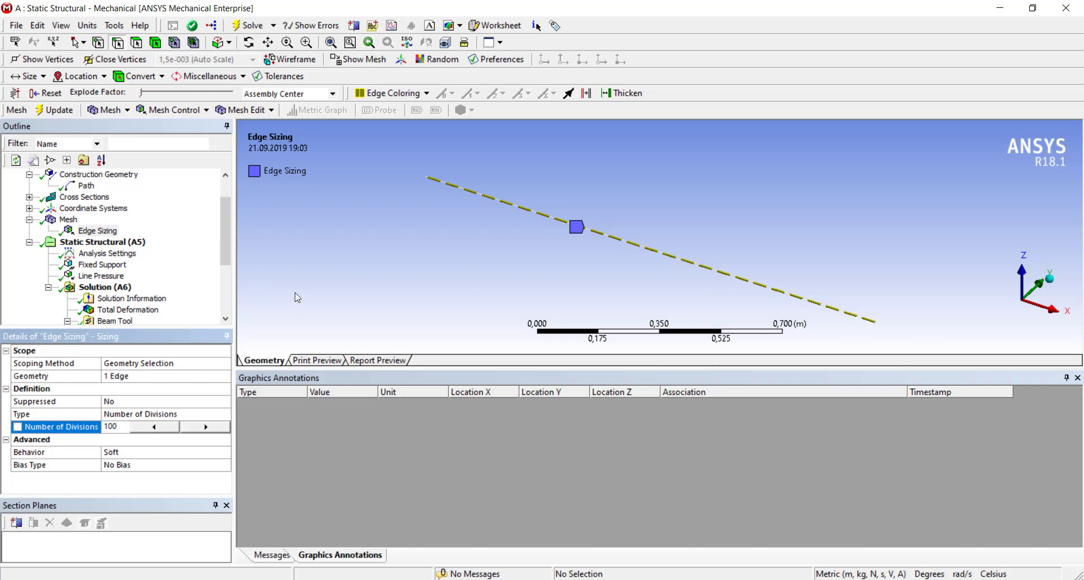
click(298, 298)
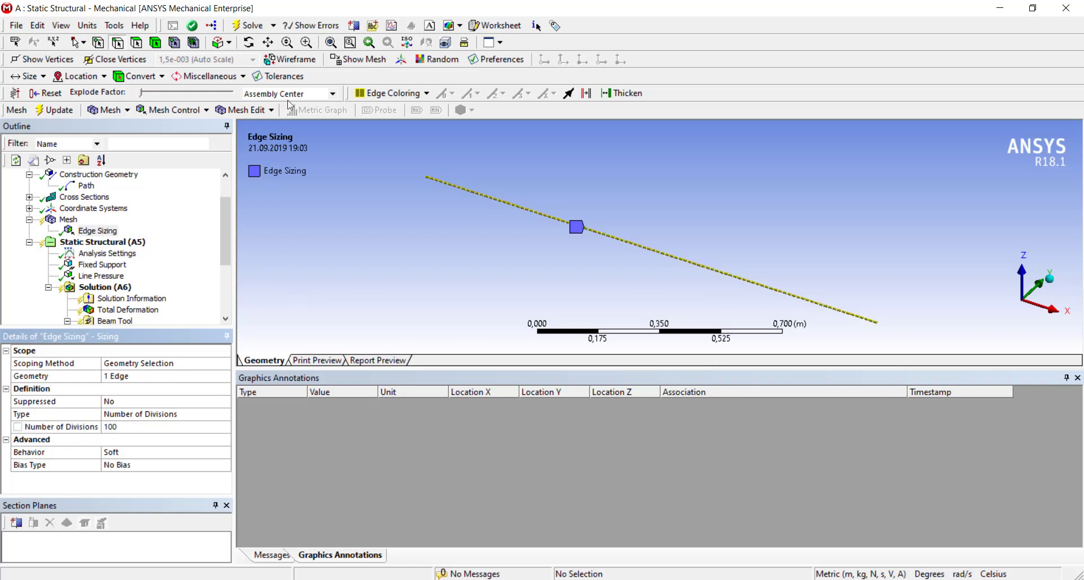
click(249, 29)
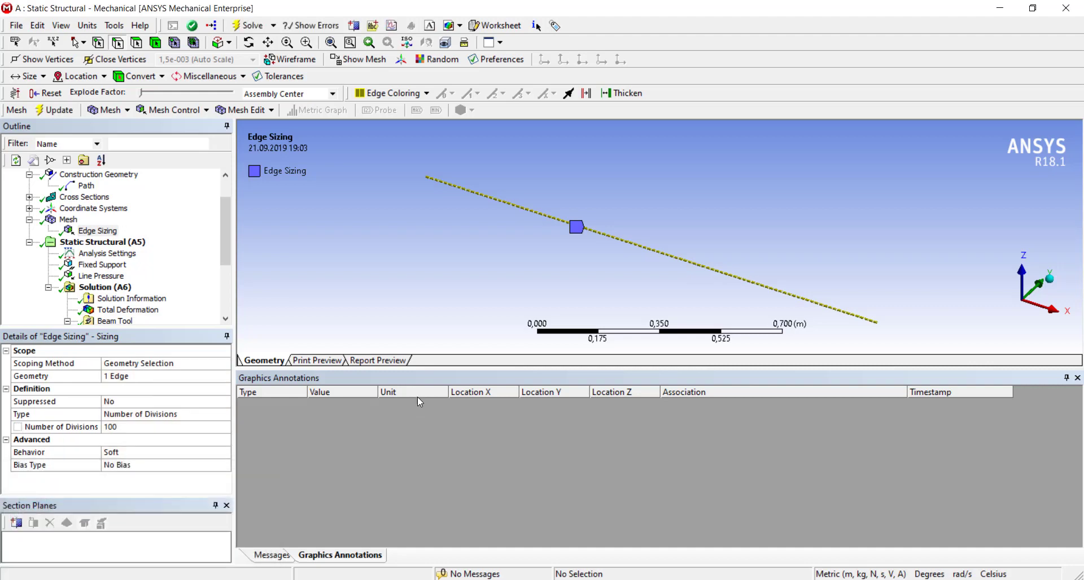
Show the smoother Total Bending Moment curve, then bring up the hand-calculation PDF
scroll(147, 319, down, 3)
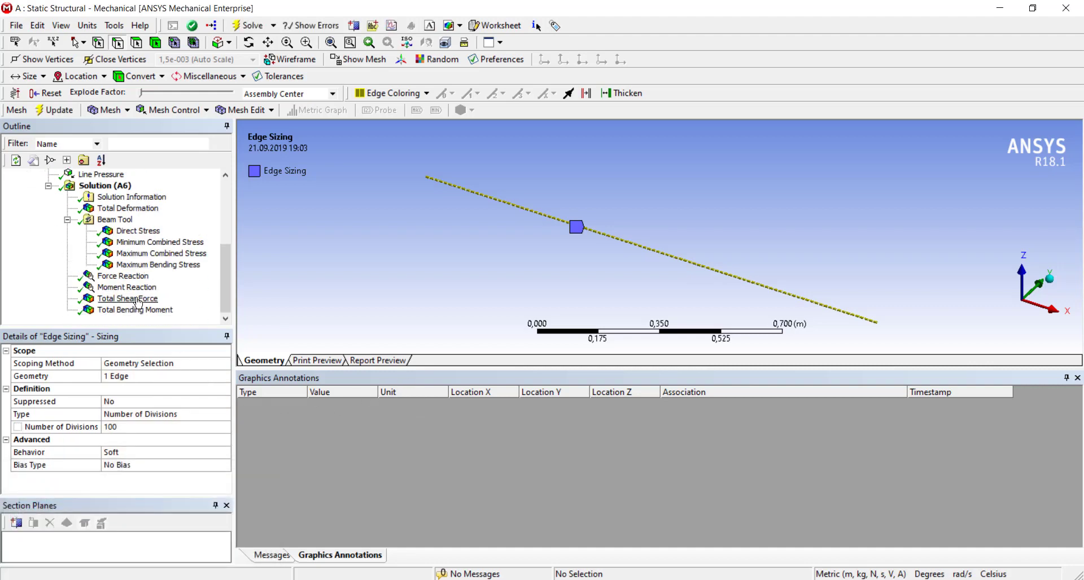
click(123, 310)
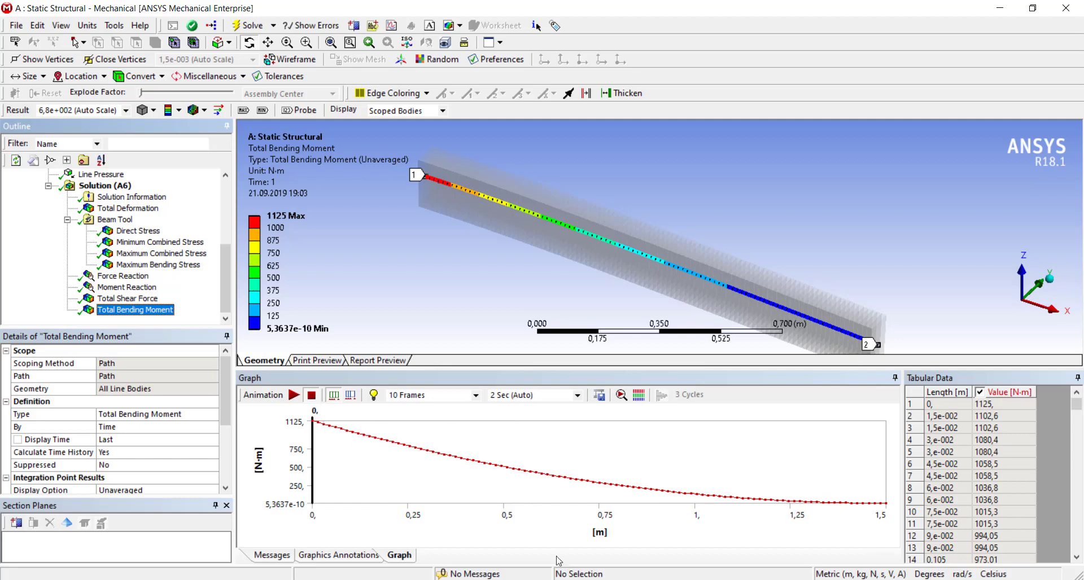
key(alt+Tab)
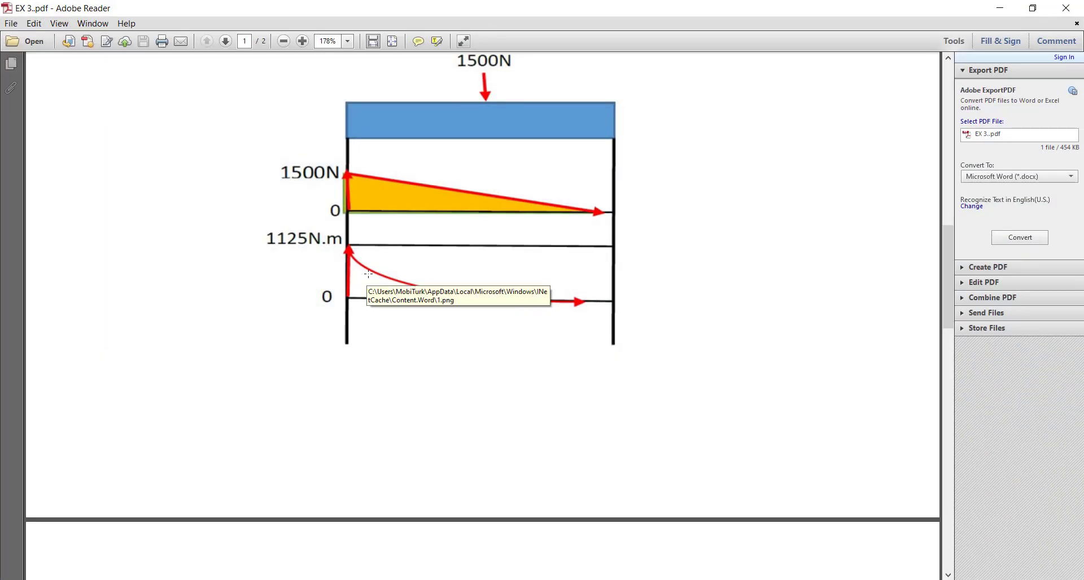
Return from EX 3.pdf to the refined Total Bending Moment curve (1125 N·m to near zero)
key(alt+Tab)
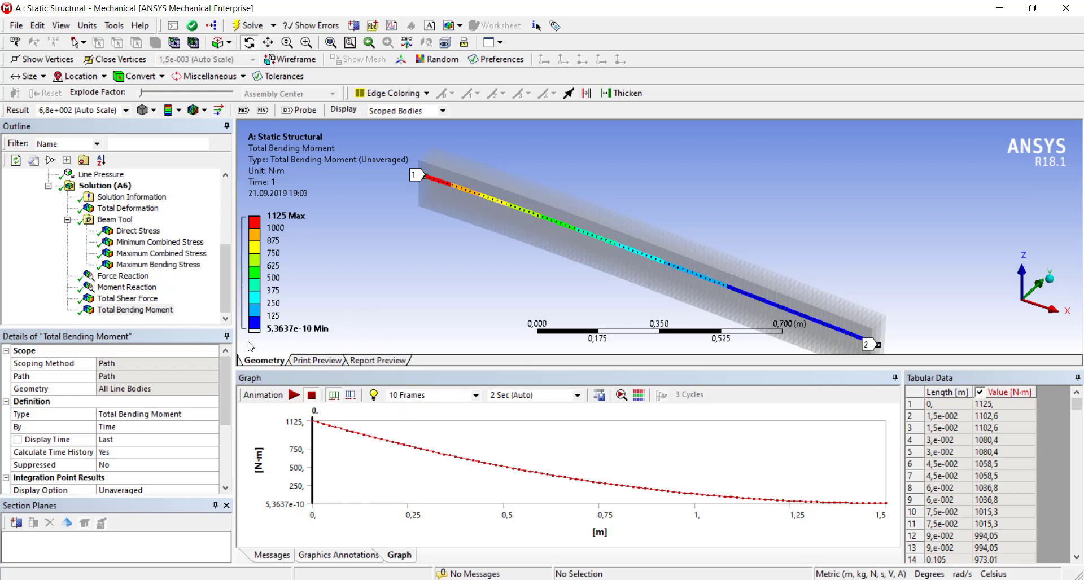
Read bending moment values along the graph, including near the beam's free end
scroll(160, 316, up, 2)
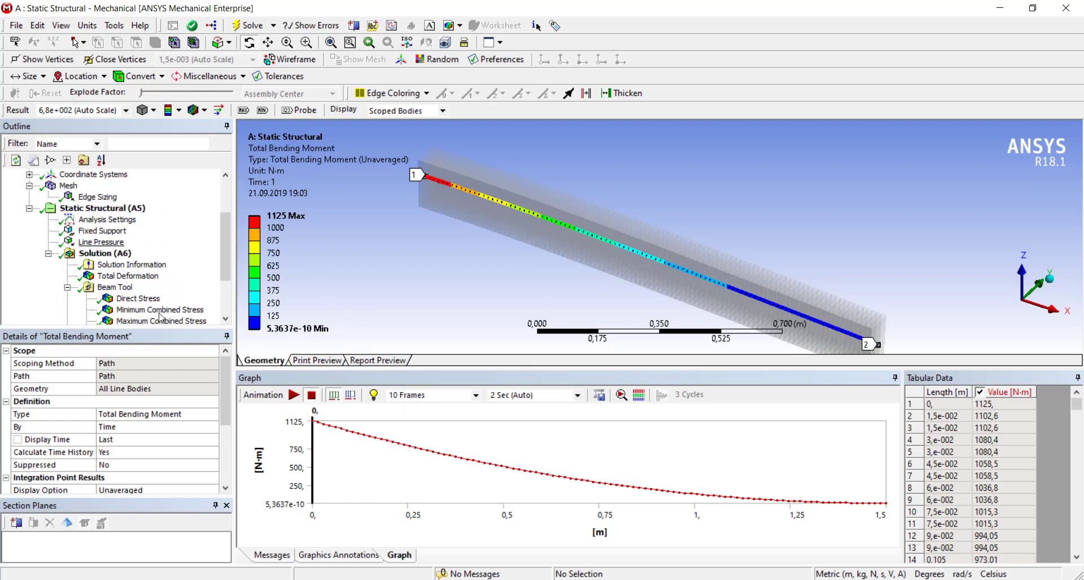
click(352, 434)
drag(367, 434, 385, 442)
click(863, 501)
Show the Total Shear Force (1492,5 N to 7,5 N), then bring up Edge Sizing at 100 divisions
scroll(134, 293, down, 2)
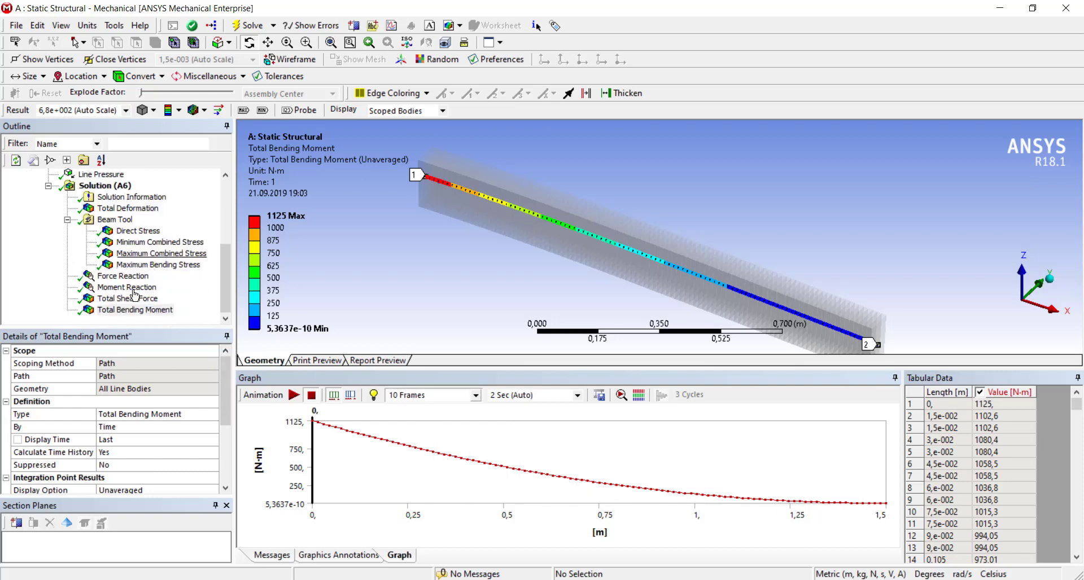
click(130, 302)
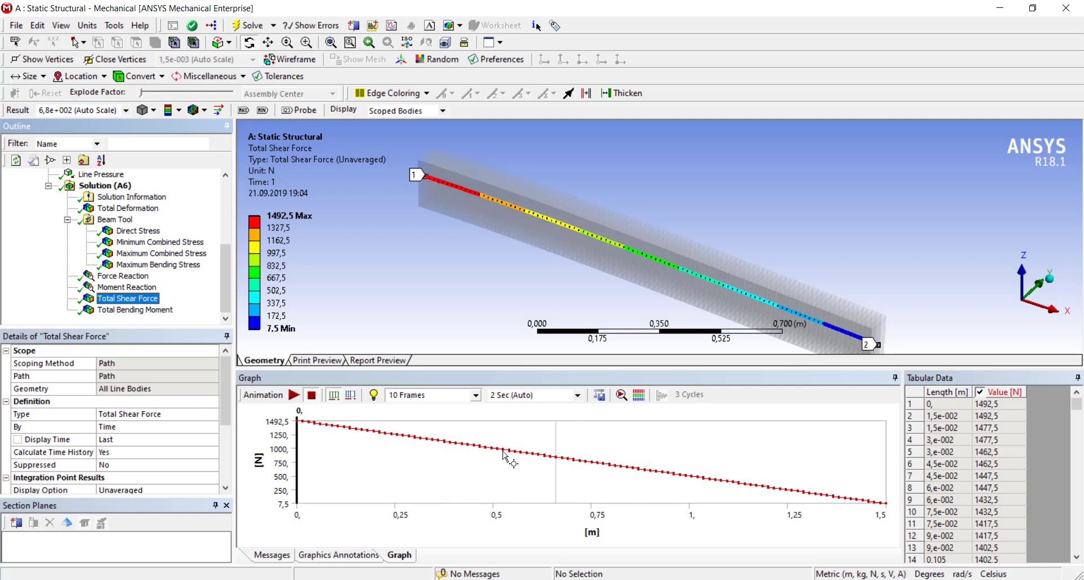
scroll(97, 240, up, 2)
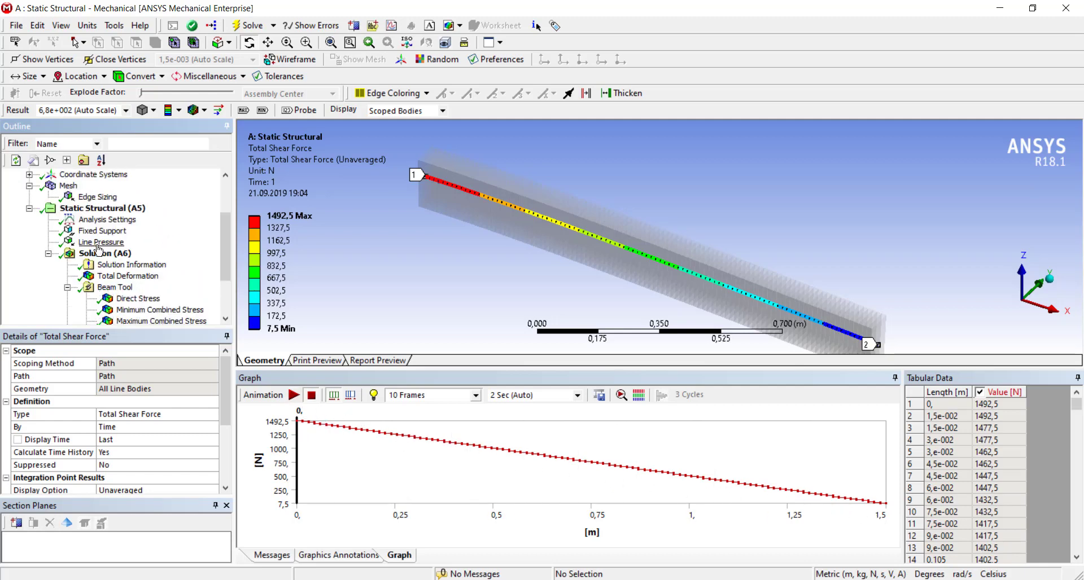
click(97, 196)
Set Edge Sizing to 1000 divisions, re-solve, and bring up the EX 3 PDF
click(164, 427)
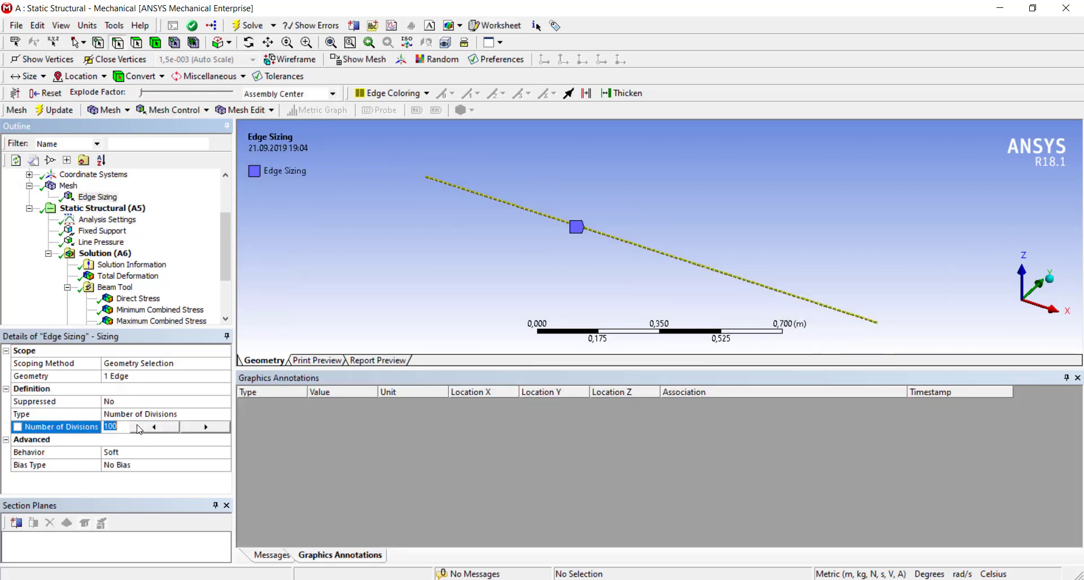
text(1)
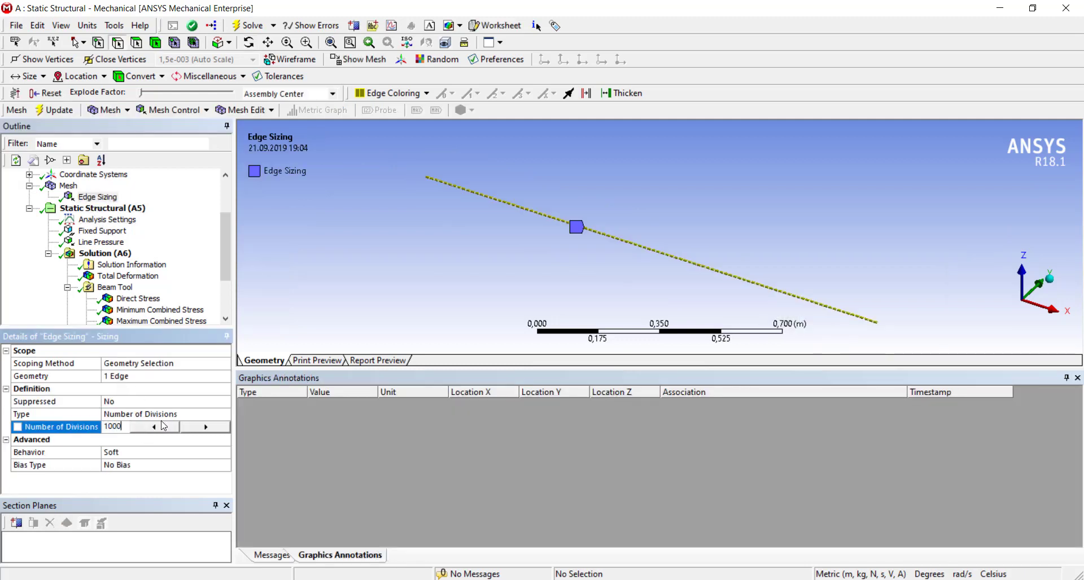
click(248, 25)
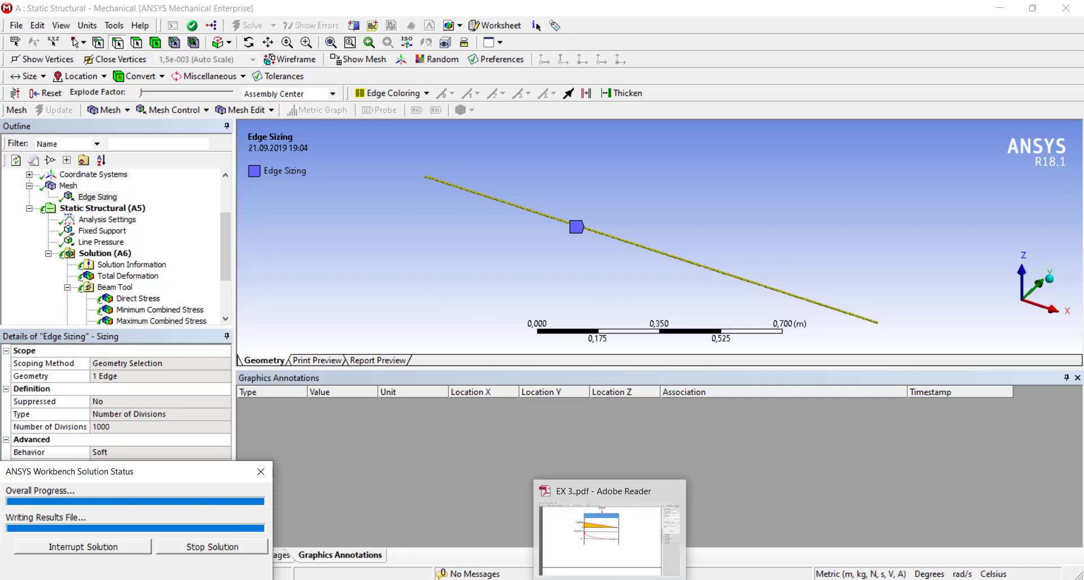
click(610, 536)
scroll(479, 314, up, 3)
Select the hand-calculated shear and moment diagram image in EX 3.pdf
scroll(479, 314, up, 1)
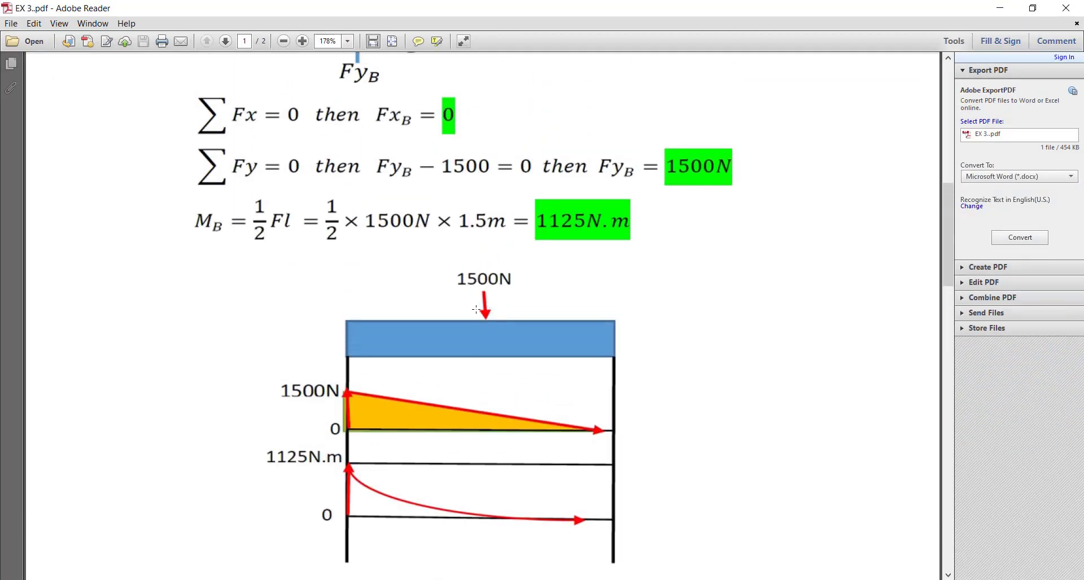
scroll(442, 319, up, 1)
drag(184, 236, 667, 321)
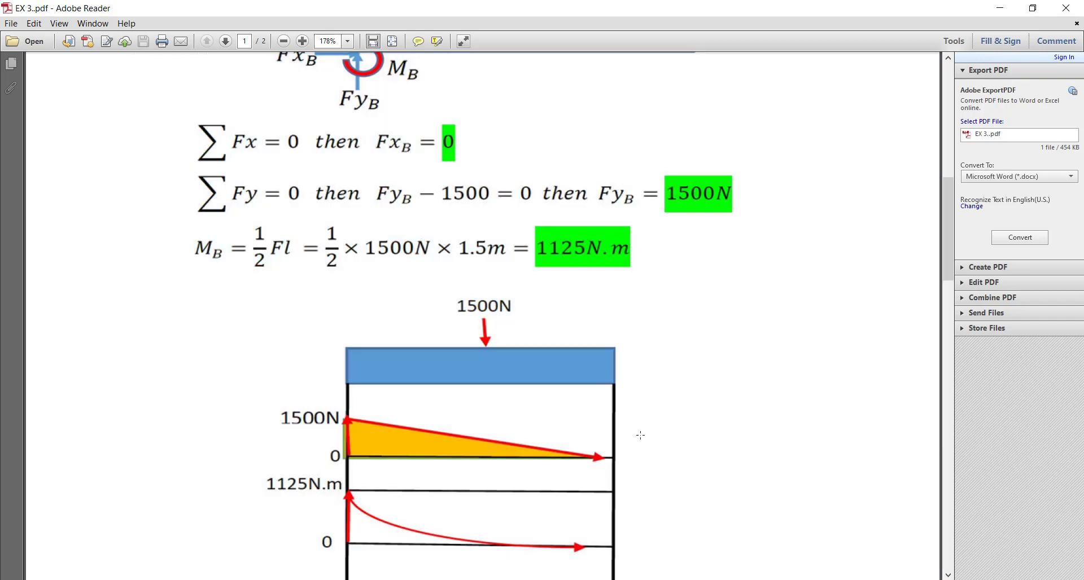
Review the reaction equations and diagrams, then return to ANSYS Mechanical
scroll(603, 474, up, 2)
scroll(607, 448, up, 2)
scroll(610, 404, up, 14)
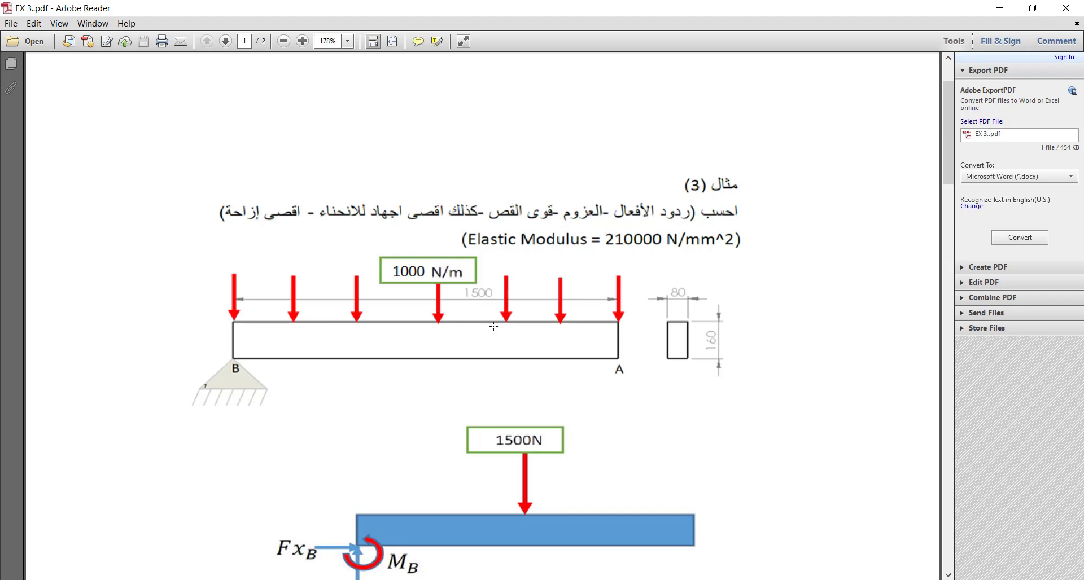
scroll(546, 340, down, 7)
scroll(436, 453, down, 1)
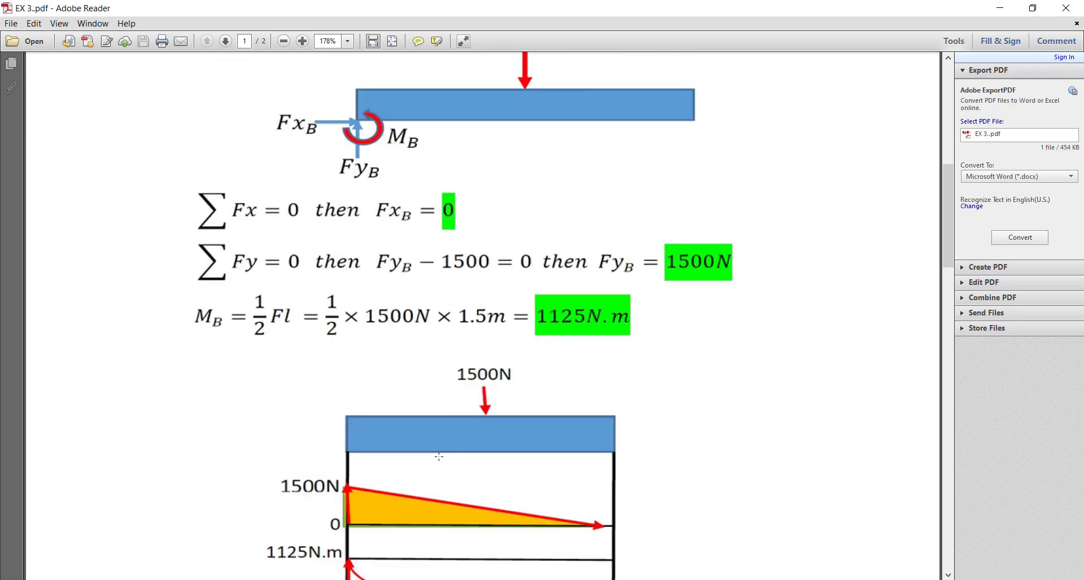
scroll(393, 483, down, 2)
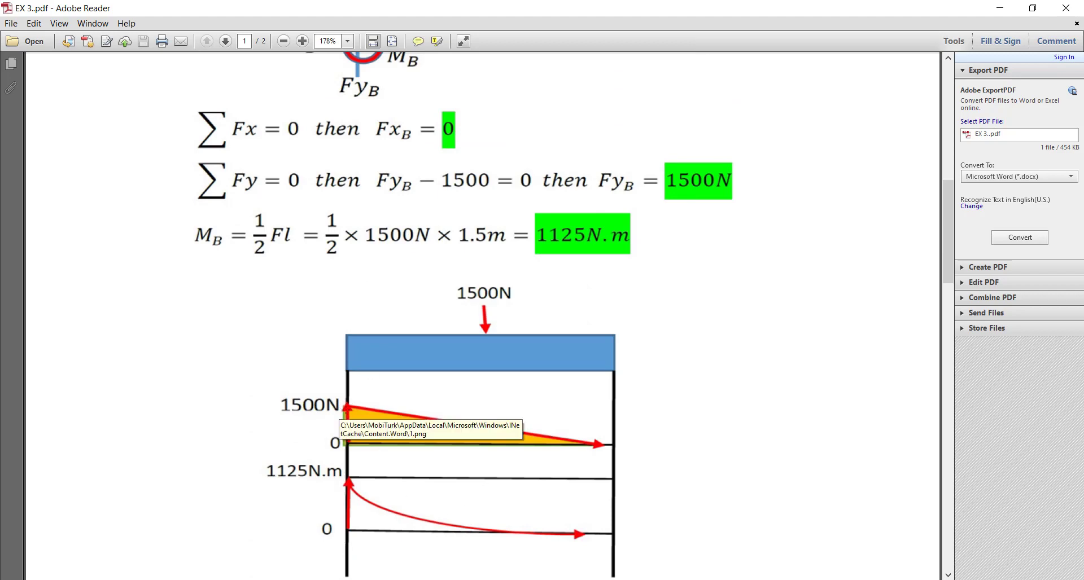
scroll(380, 432, down, 2)
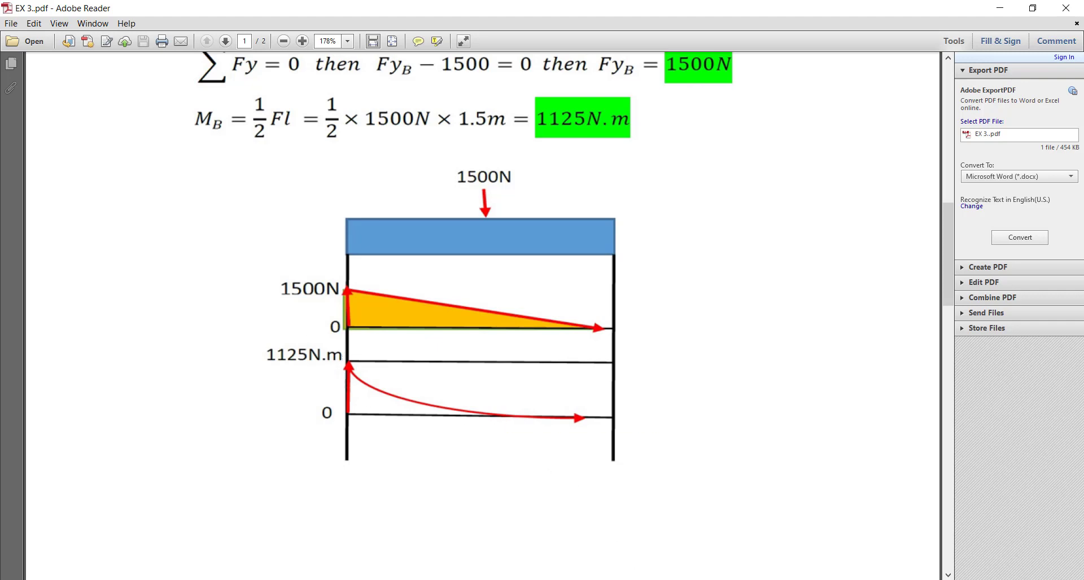
click(665, 560)
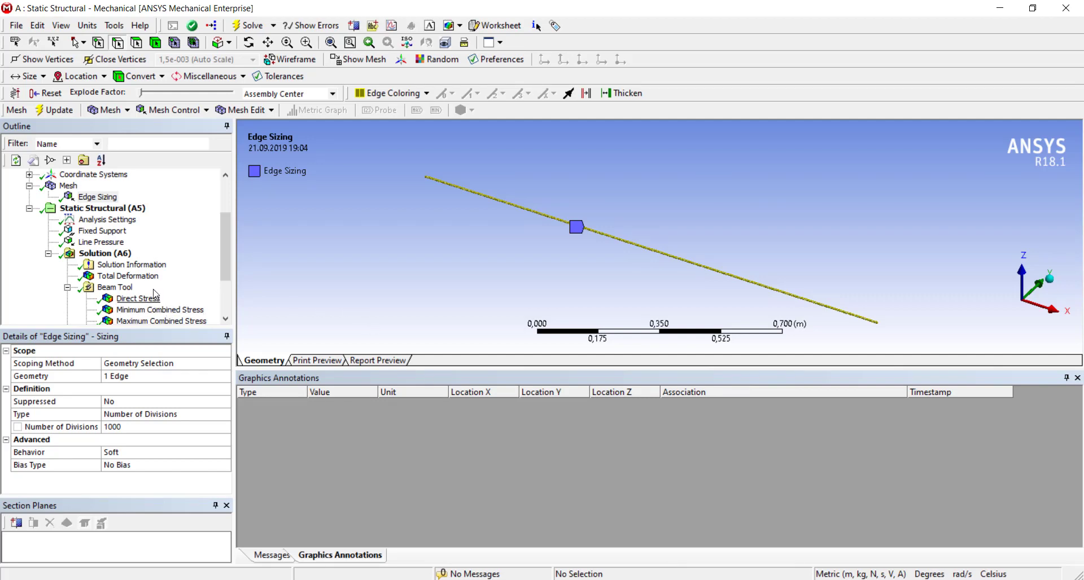
Compare the 1000-division shear force and bending moment plots with a wider Graph pane
scroll(145, 276, down, 2)
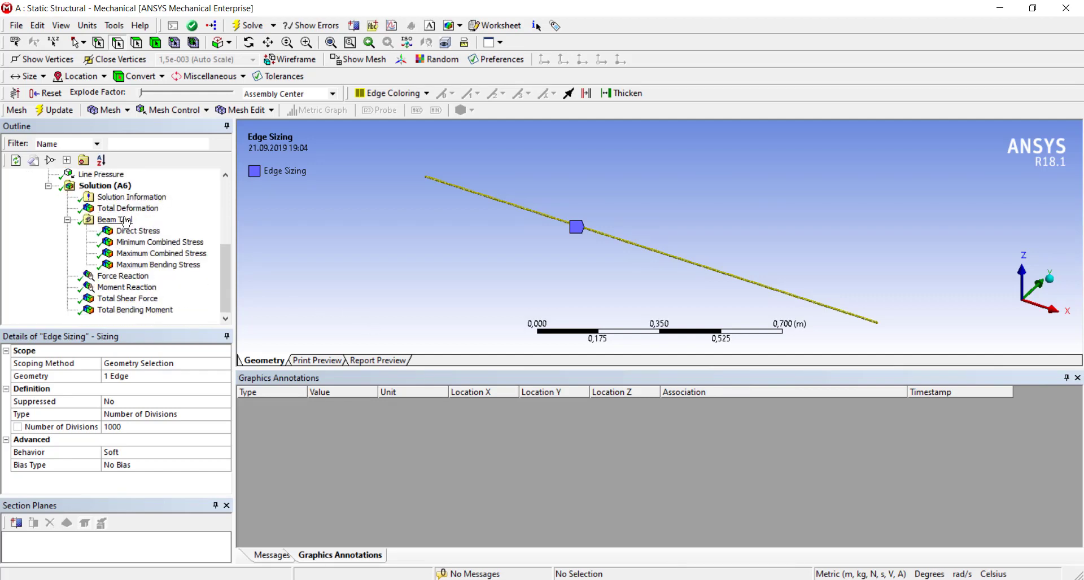
click(146, 303)
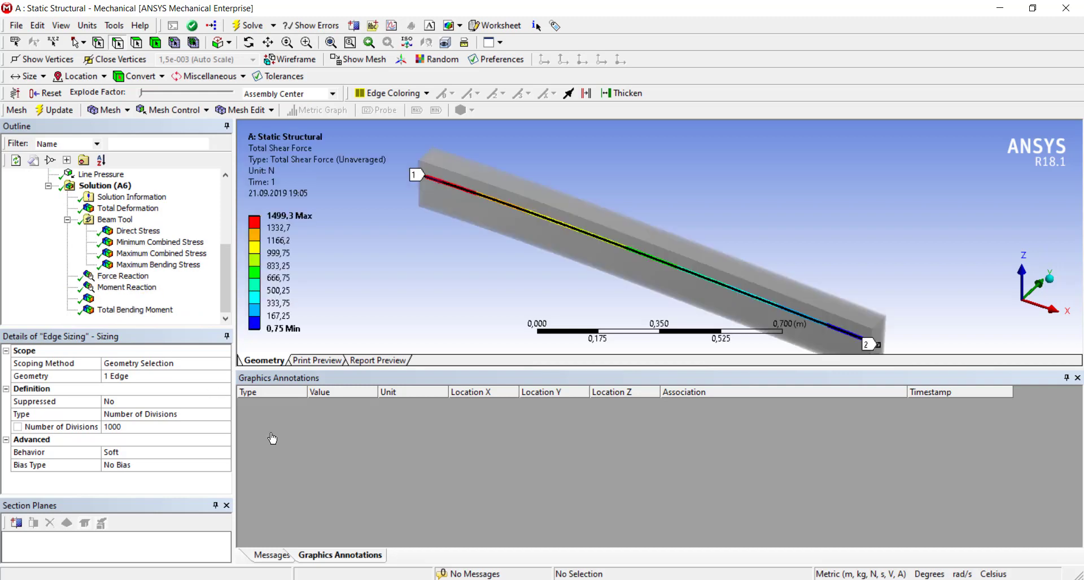
click(135, 311)
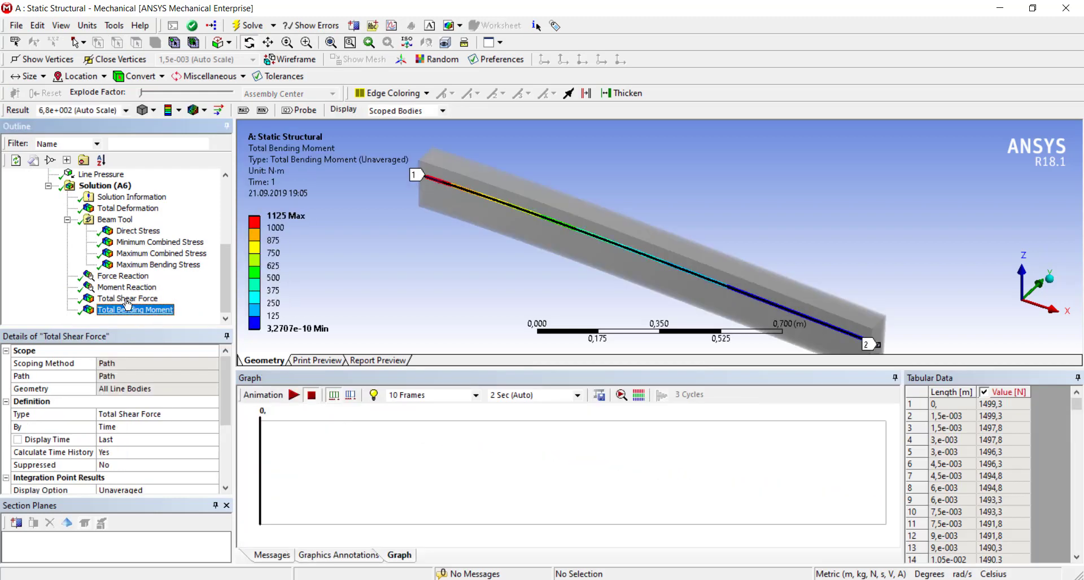
click(126, 301)
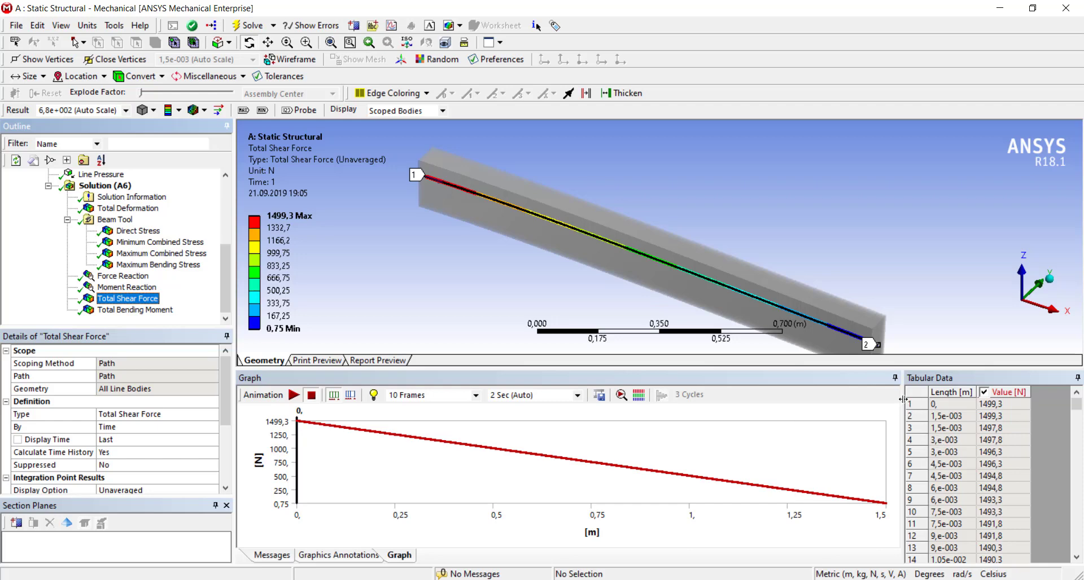
drag(909, 398, 916, 397)
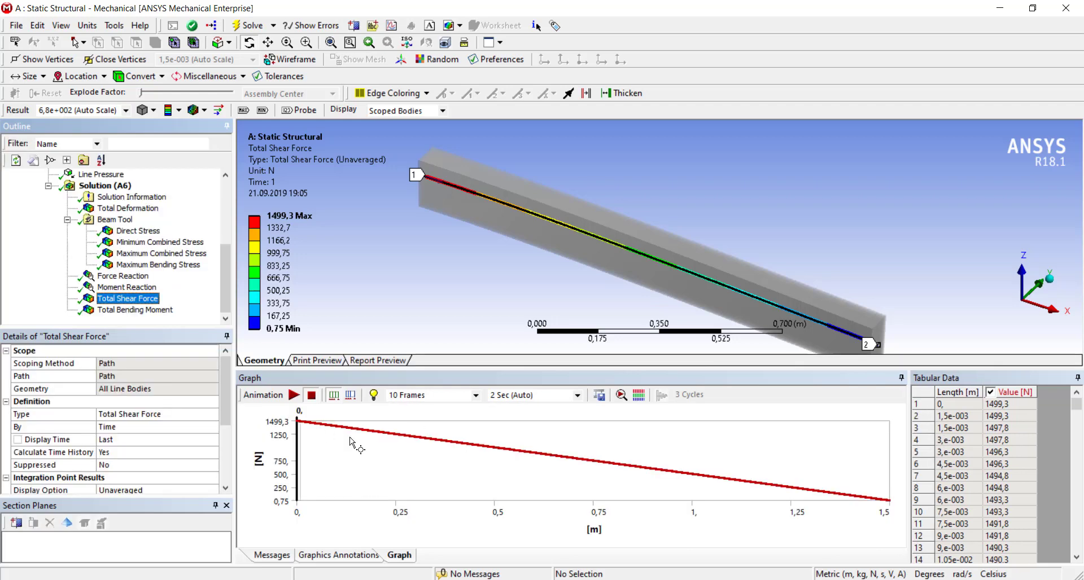
click(136, 310)
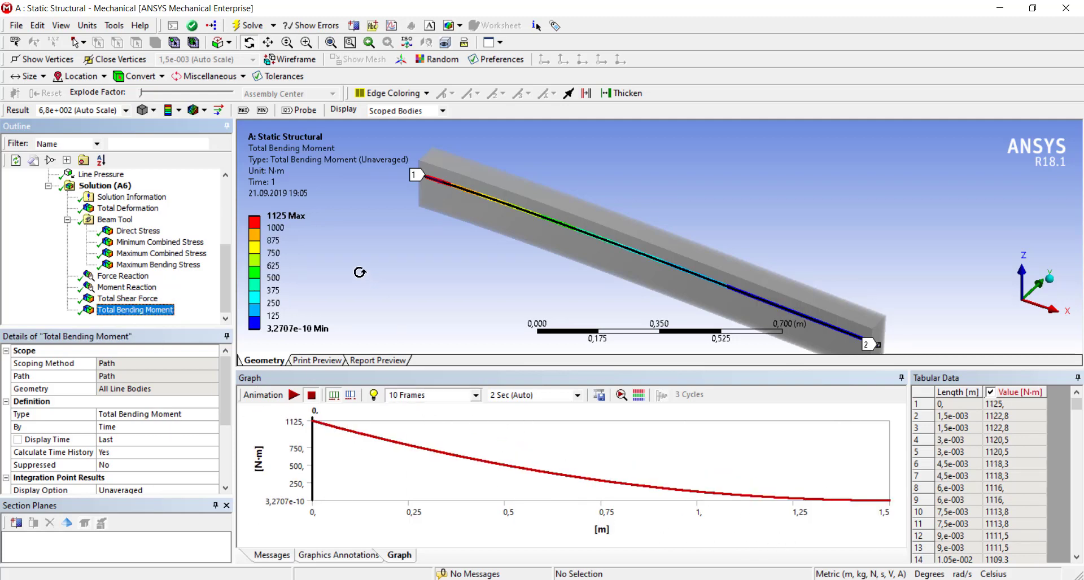
View the beam from the front along Y, then switch to the hand-calculation PDF
click(1053, 281)
click(1052, 281)
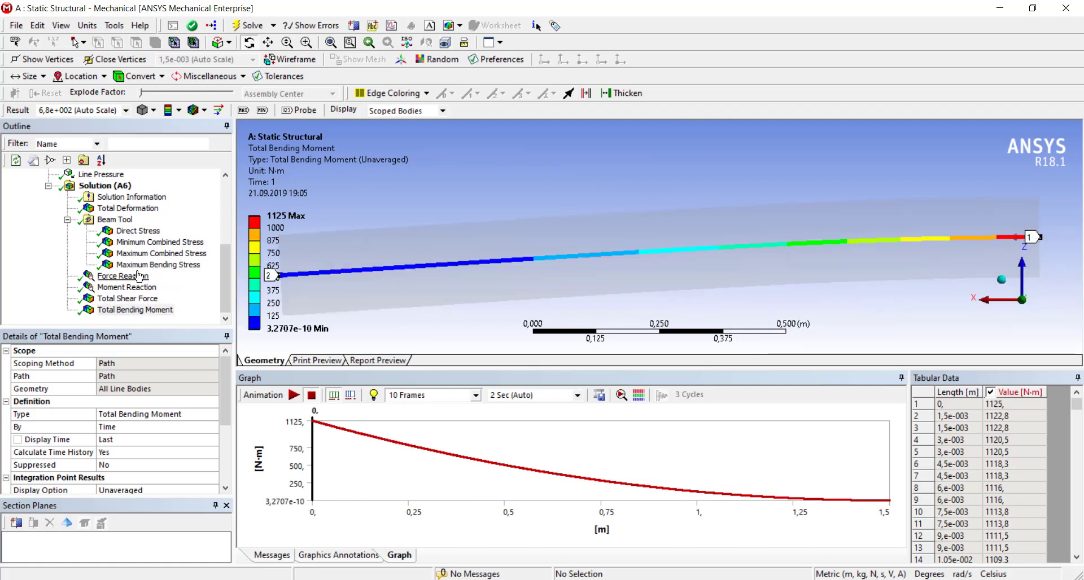
scroll(135, 273, up, 1)
scroll(132, 251, up, 1)
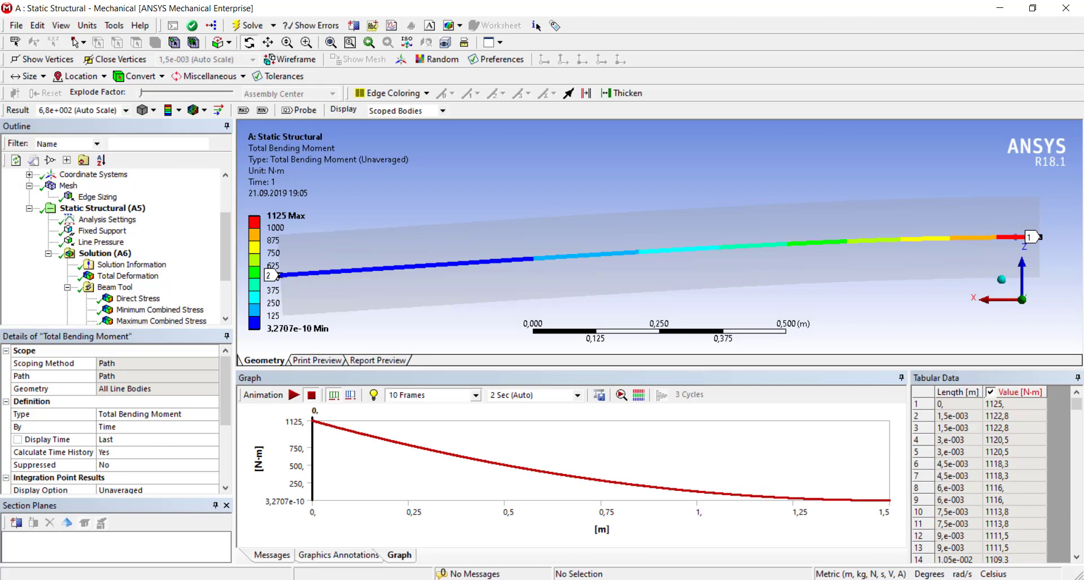
key(alt+Tab)
Scroll up to the problem statement with the 1000 N/m load, then return to ANSYS
scroll(557, 297, up, 1)
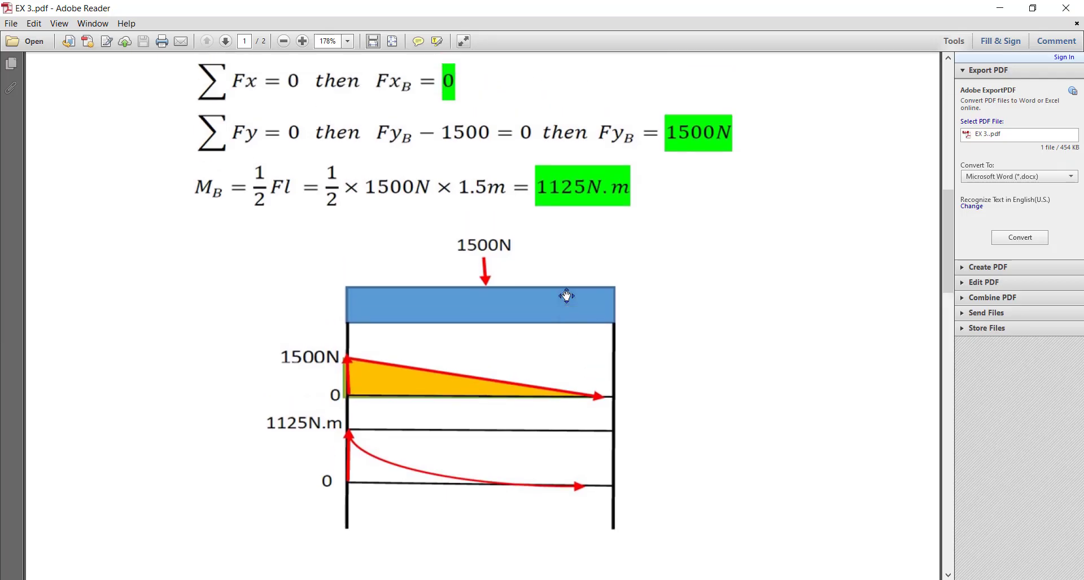
scroll(562, 299, up, 6)
scroll(563, 313, up, 2)
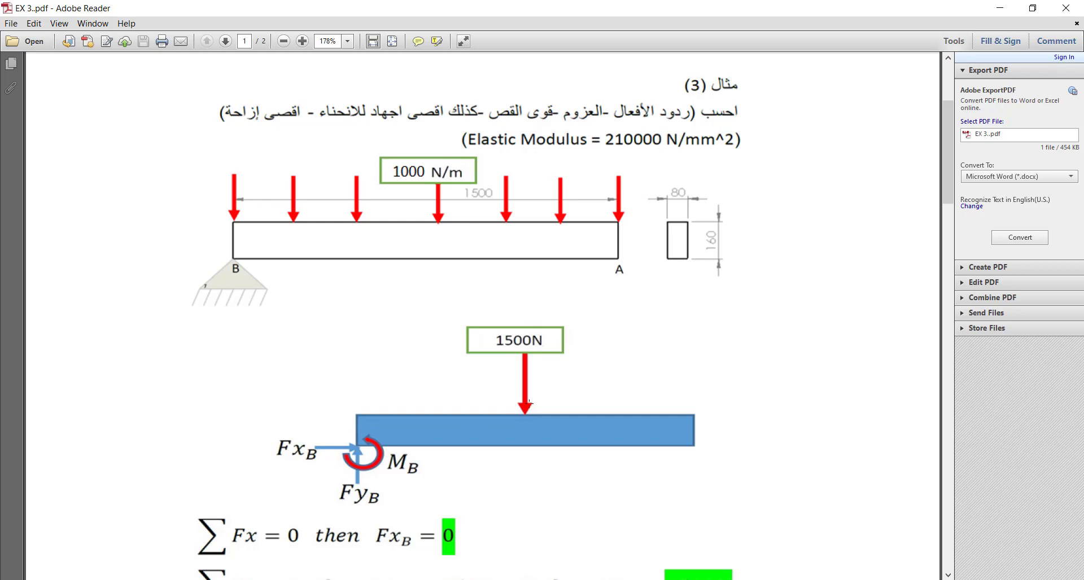
click(813, 576)
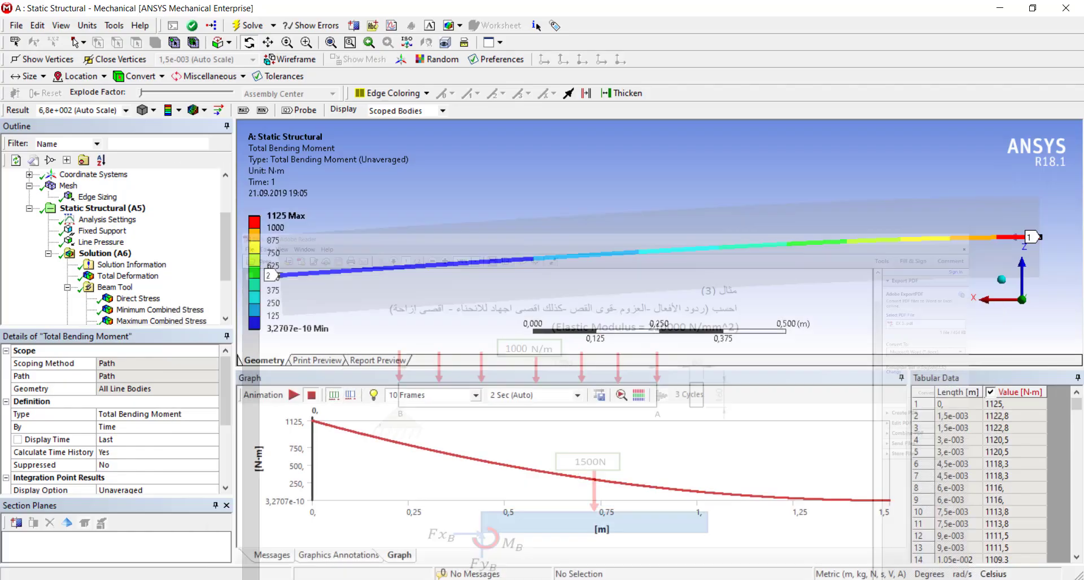